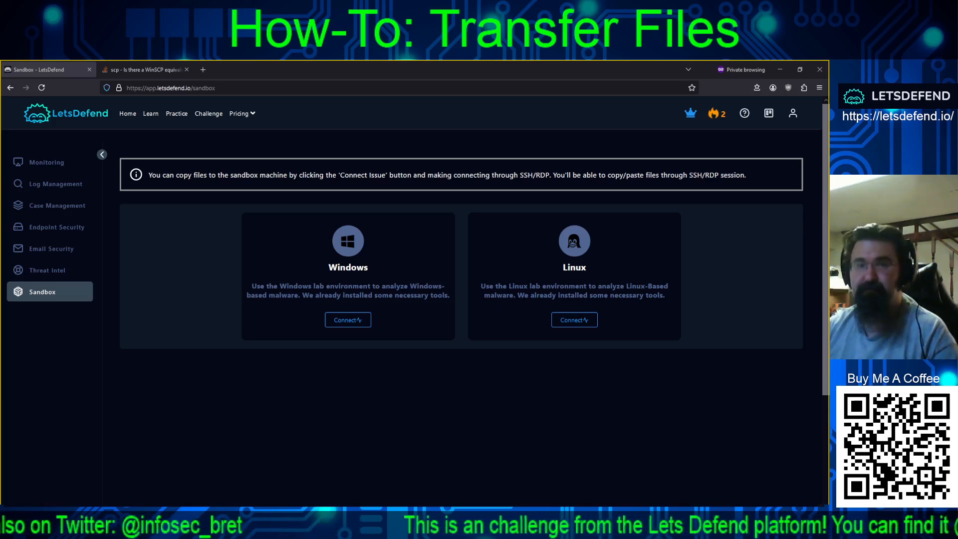
- Start the Windows sandbox lab from its card on the LetsDefend Sandbox page
left_click(348, 323)
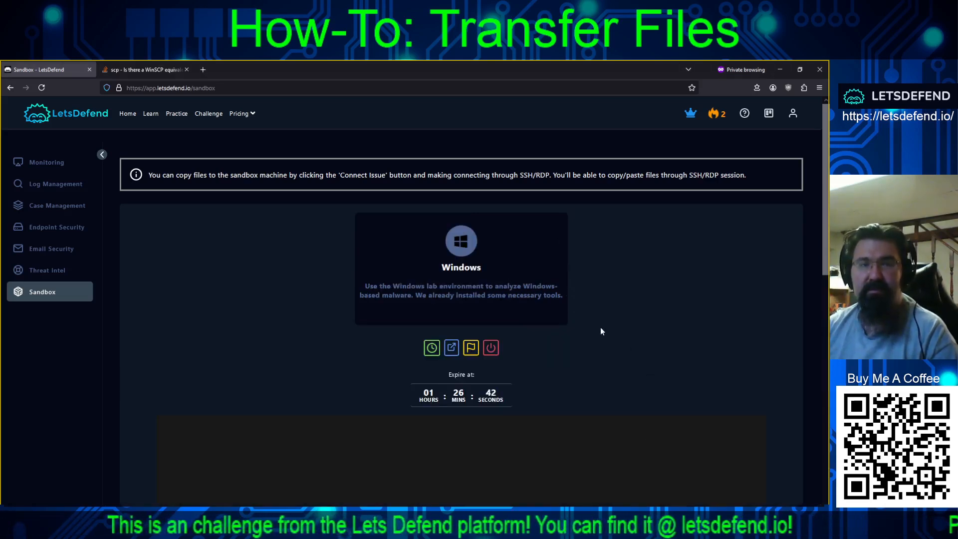
- Use Connect Issue to show the sandbox's RDP username, blank password and hostname
scroll(462, 309, "down", 5)
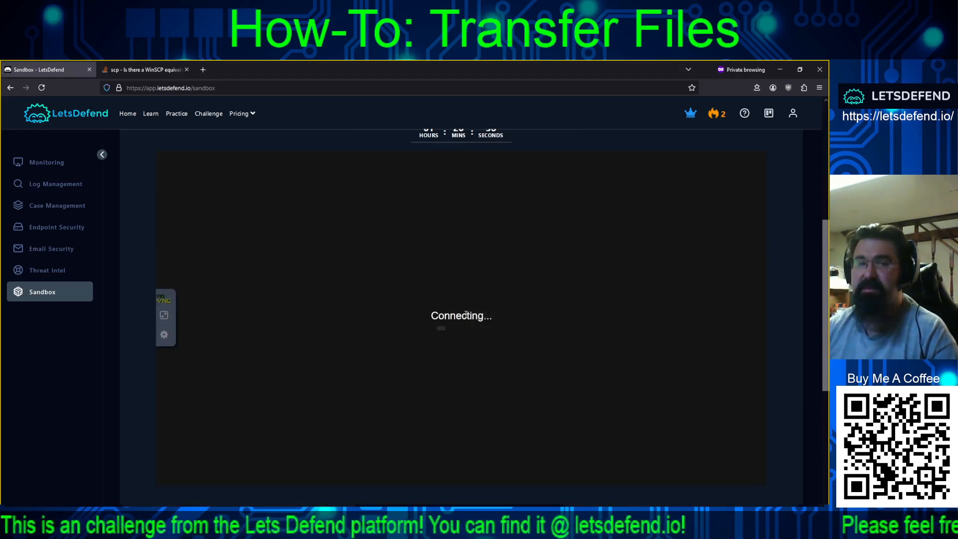
scroll(775, 322, "up", 5)
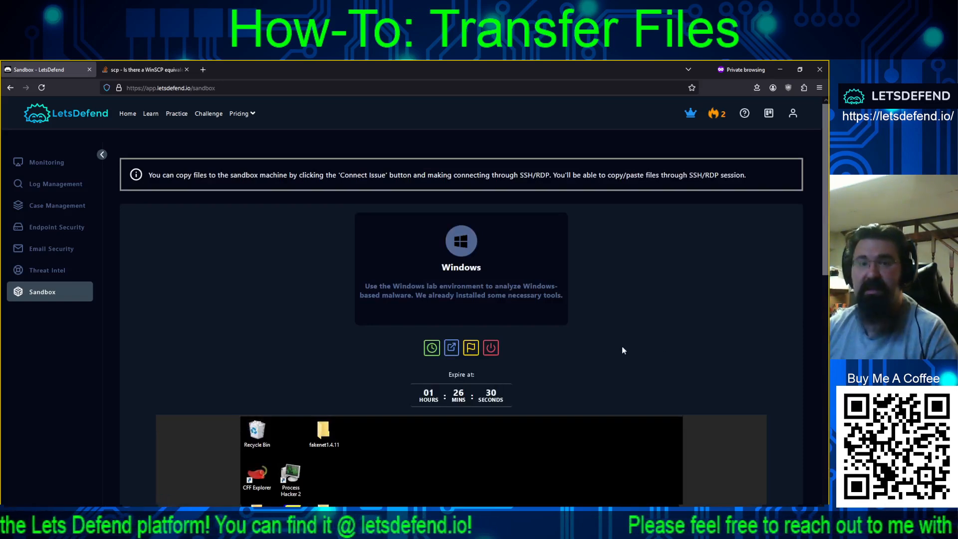
left_click(472, 349)
scroll(634, 316, "down", 3)
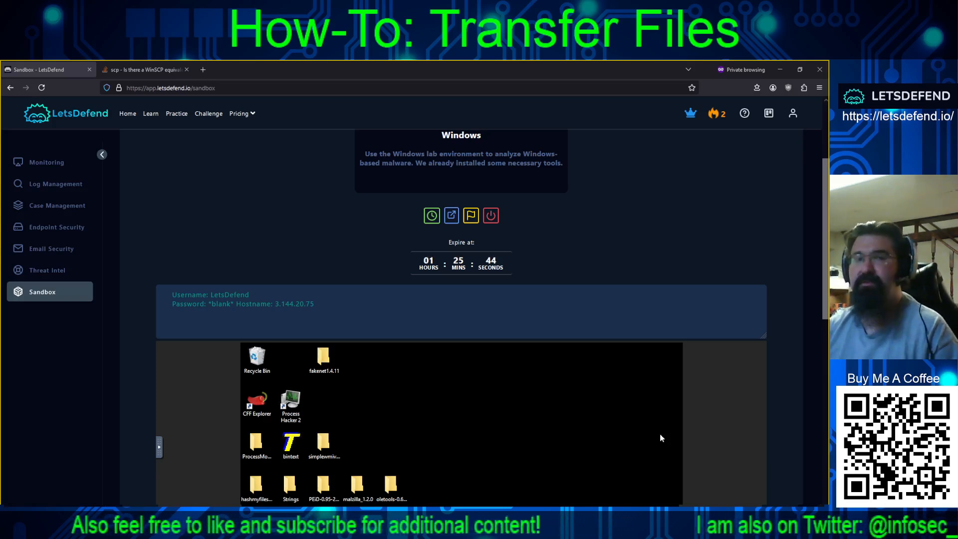
- Connect Remote Desktop to 3.144.20.75 with an empty password, accepting the untrusted certificate
left_click_drag(695, 149, 696, 127)
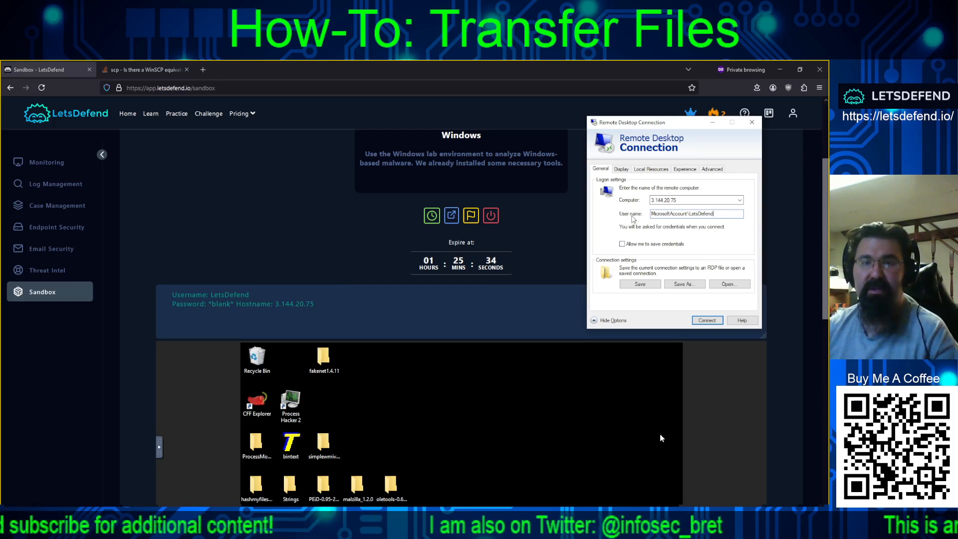
double_click(663, 200)
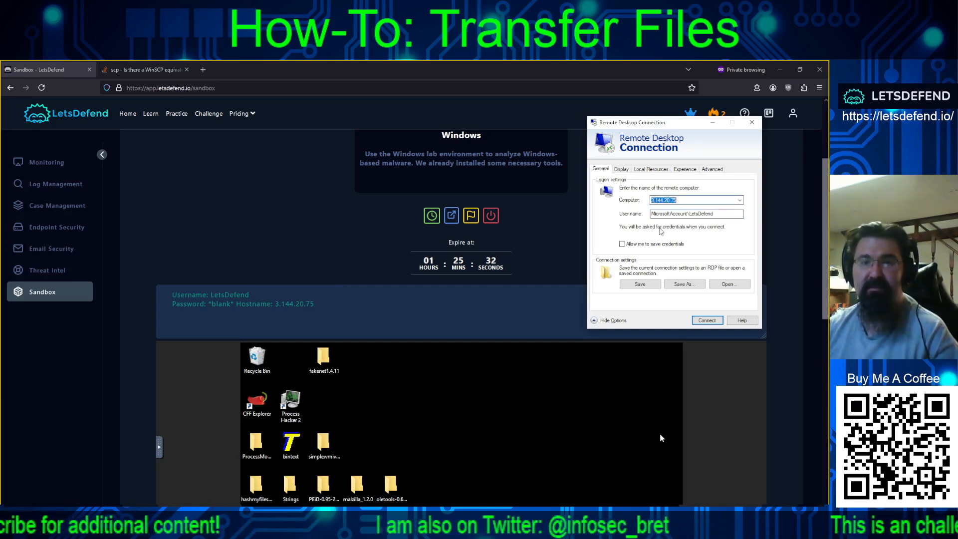
left_click(655, 200)
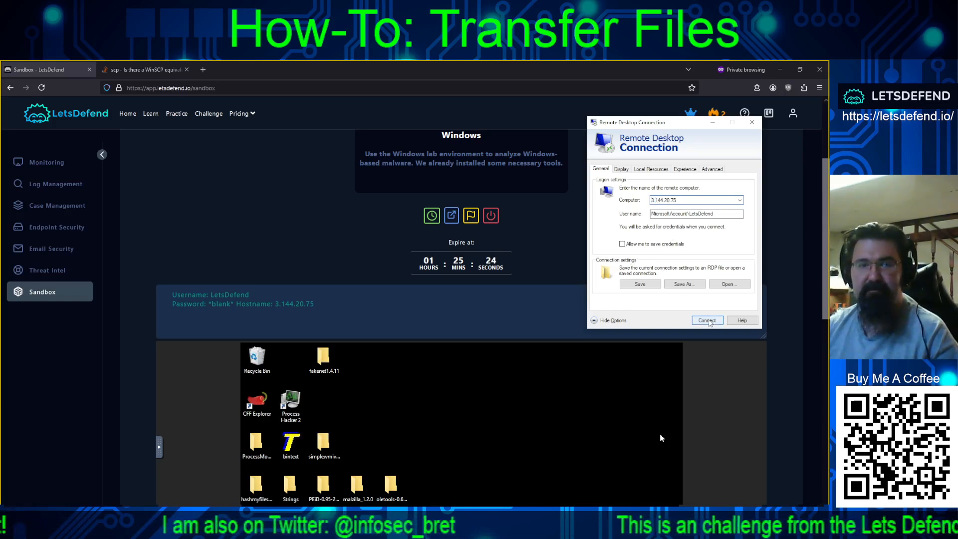
left_click(707, 320)
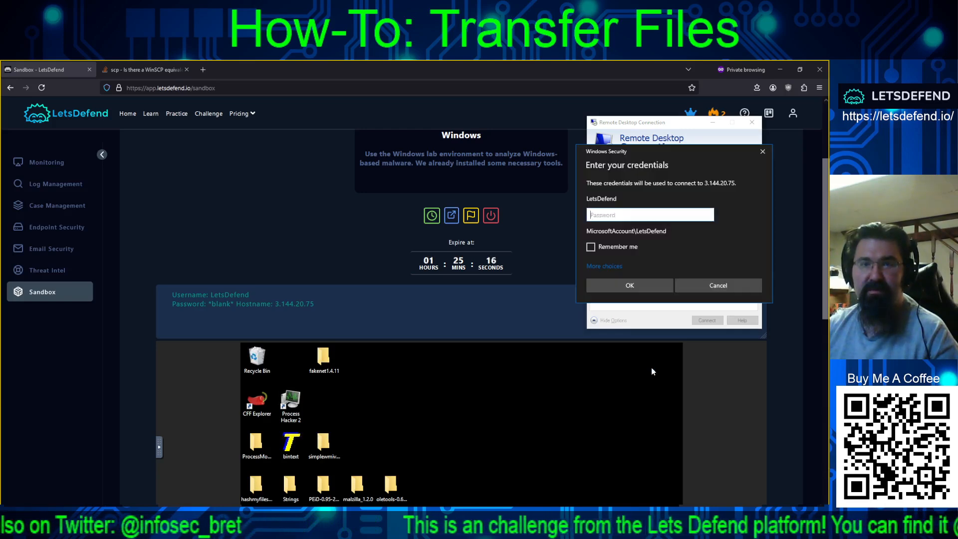
left_click(620, 290)
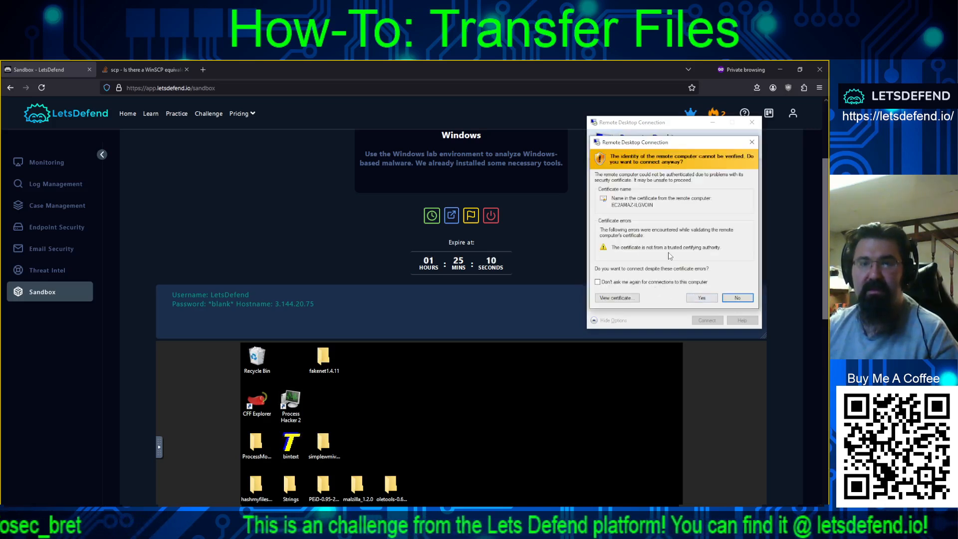
left_click(704, 297)
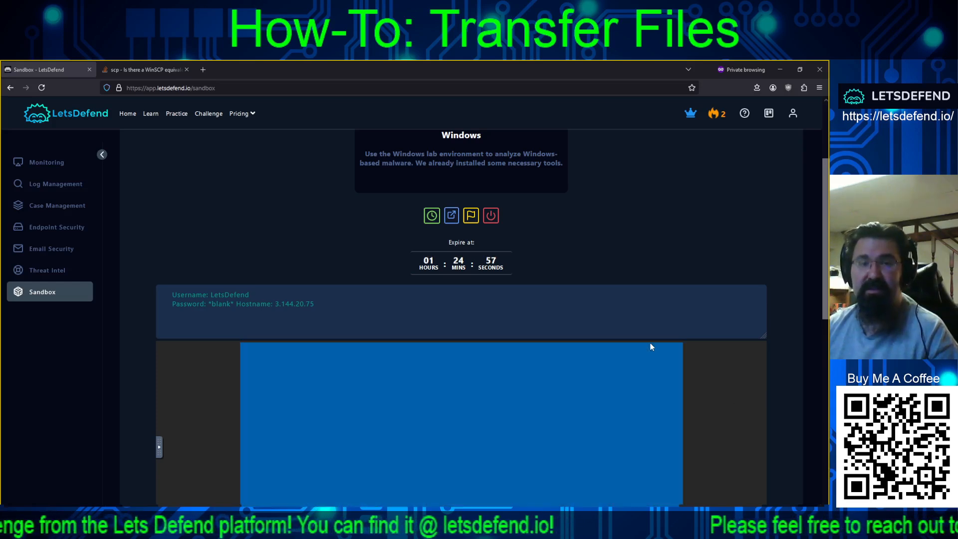
scroll(592, 280, "down", 3)
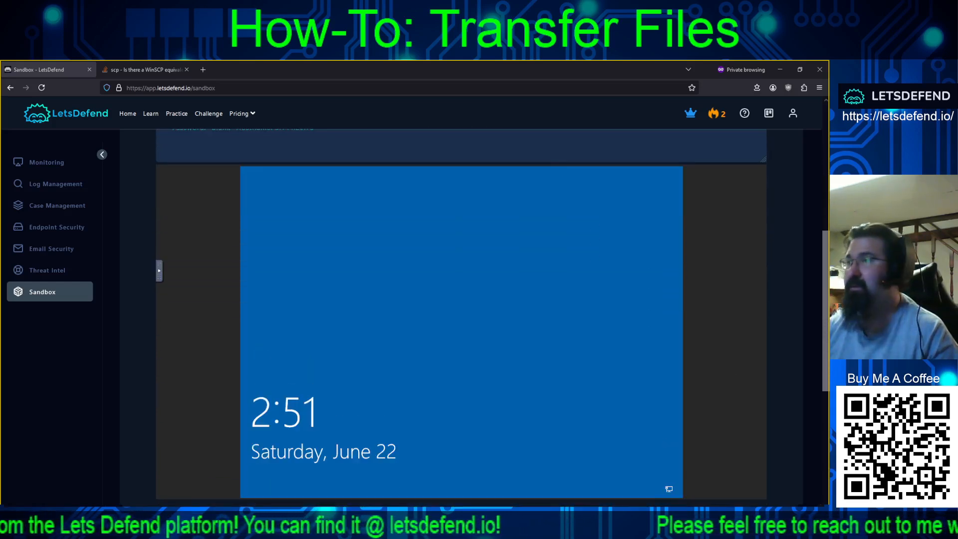
- Place the Remote Desktop window beside the local, empty C:\TOR\NAS Explorer window
left_click_drag(828, 227, 523, 83)
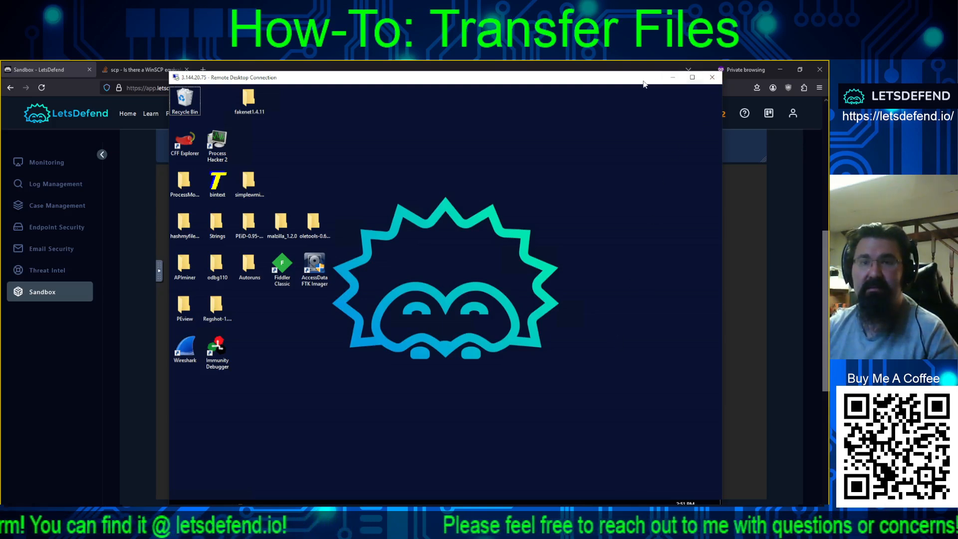
left_click_drag(643, 84, 639, 75)
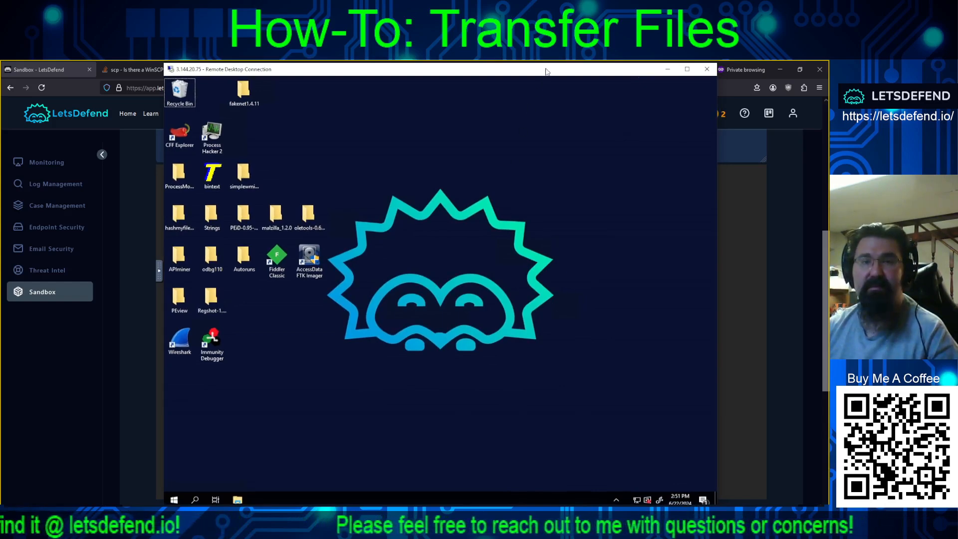
left_click_drag(547, 69, 549, 67)
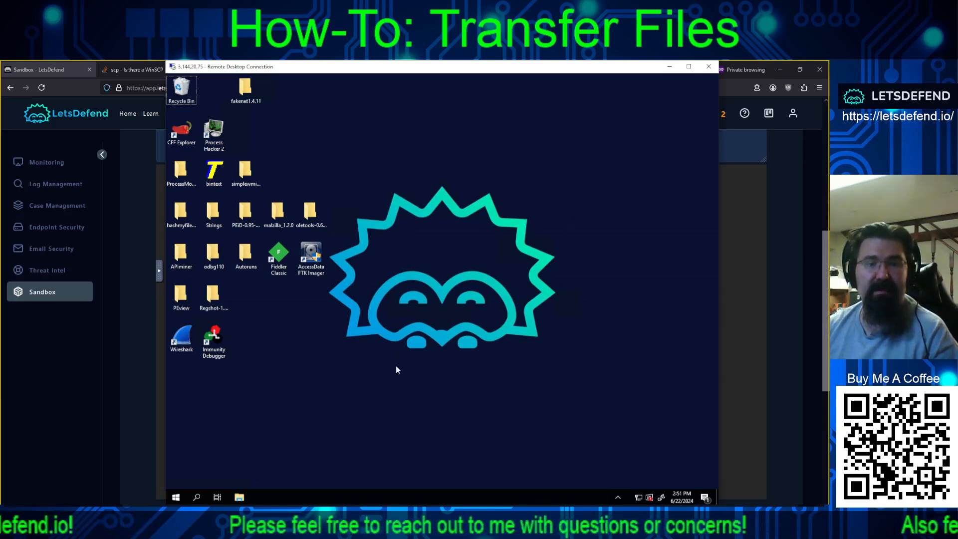
left_click(53, 514)
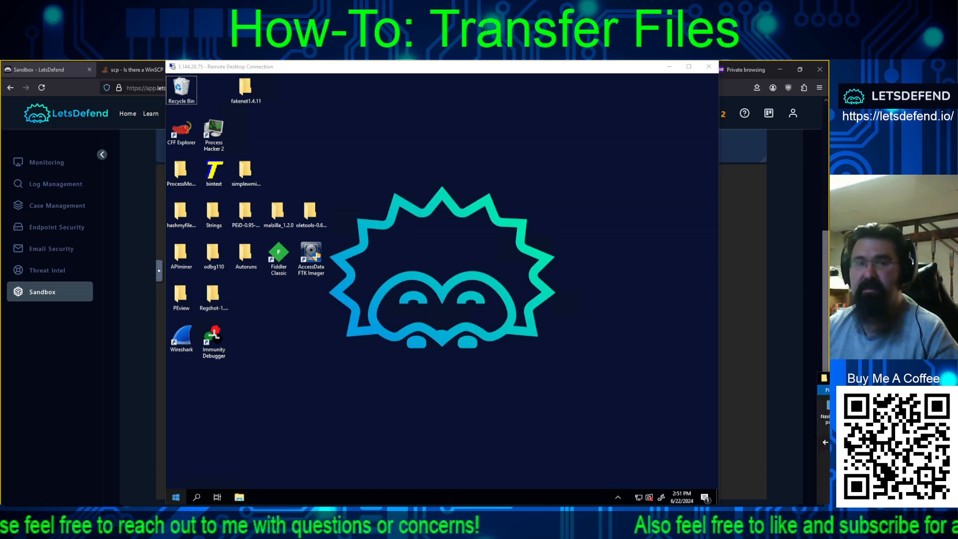
left_click_drag(493, 293, 690, 233)
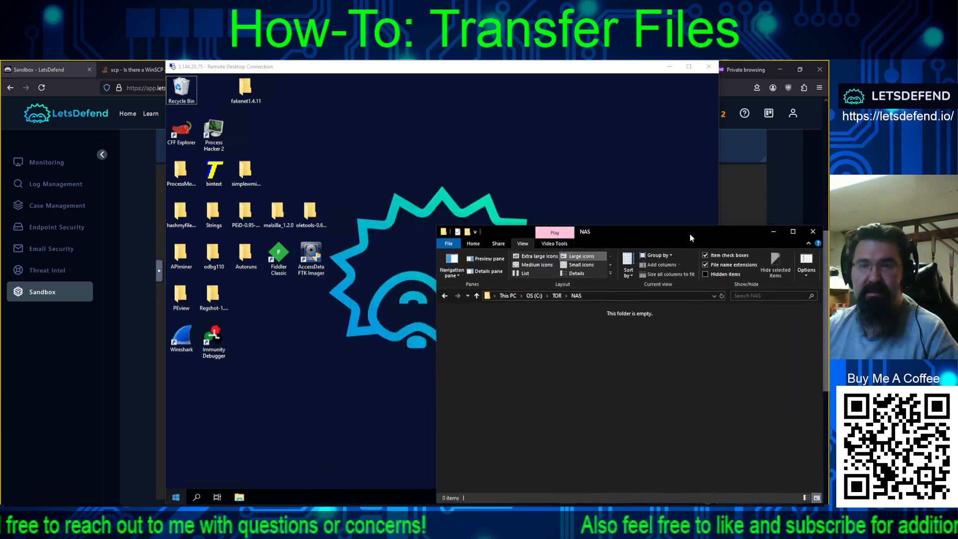
- Create a new text document named TEST in C:\TOR\NAS and open it in Notepad
left_click_drag(629, 69, 467, 72)
left_click(668, 394)
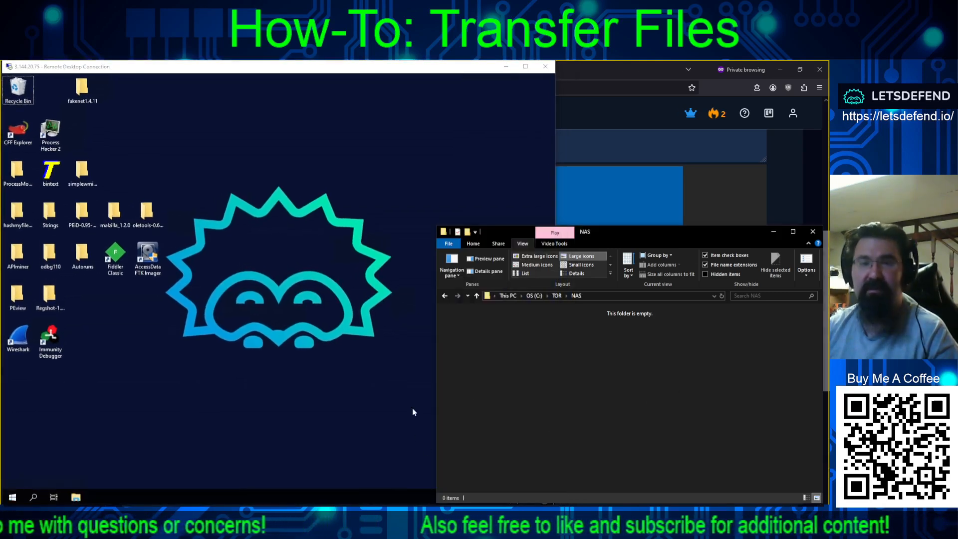
right_click(496, 382)
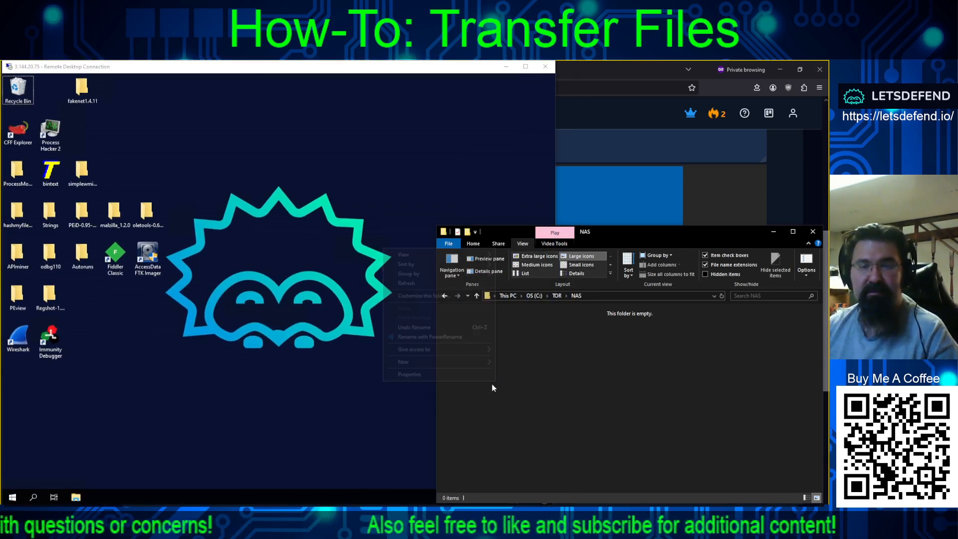
mouse_move(474, 361)
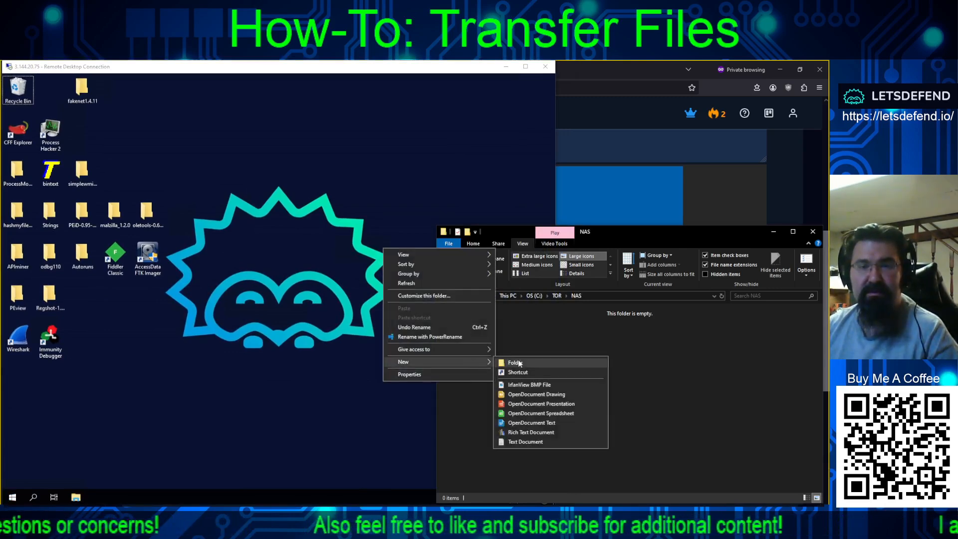
left_click(529, 441)
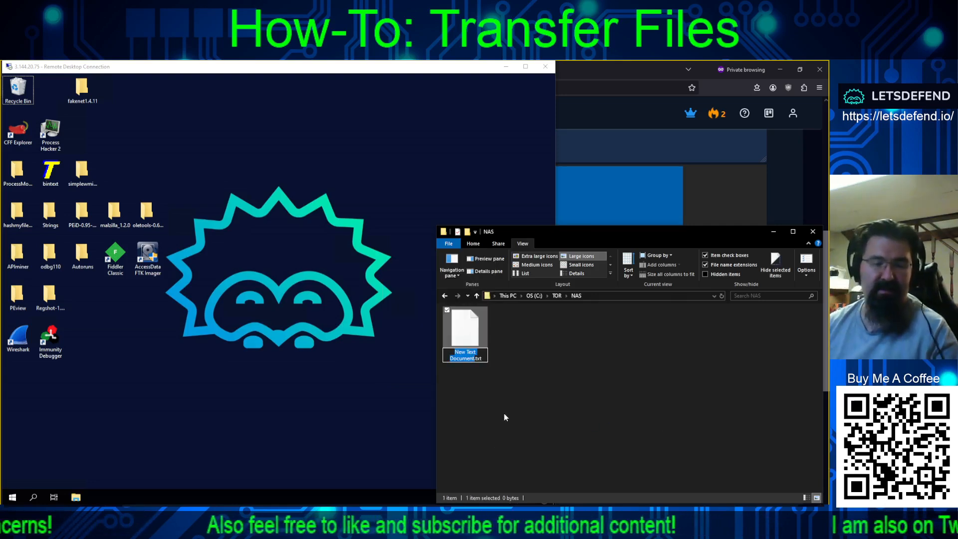
type("TEST")
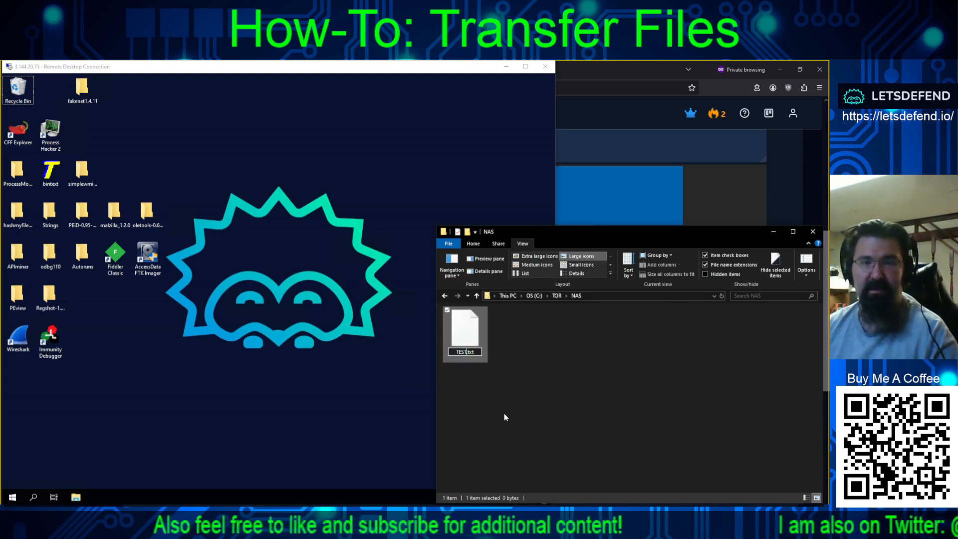
key("Return")
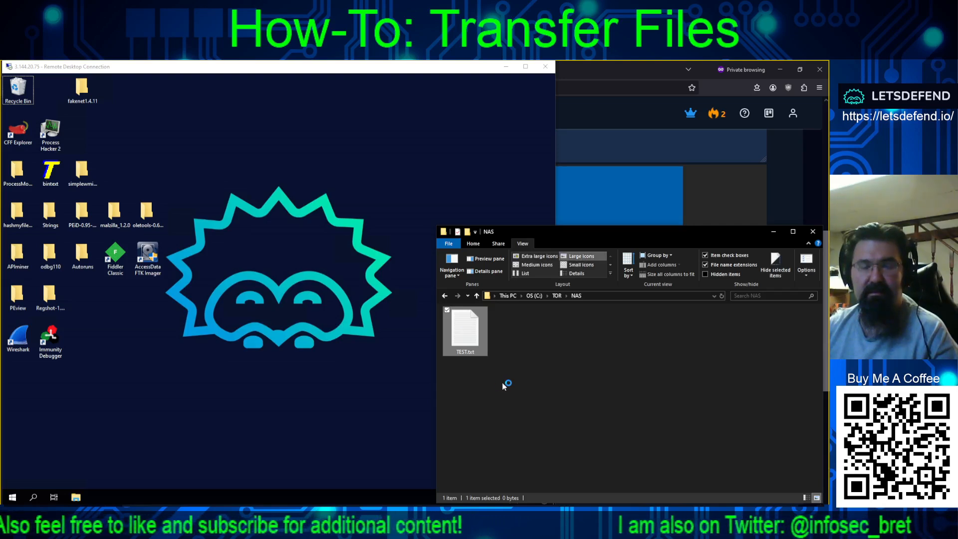
double_click(477, 340)
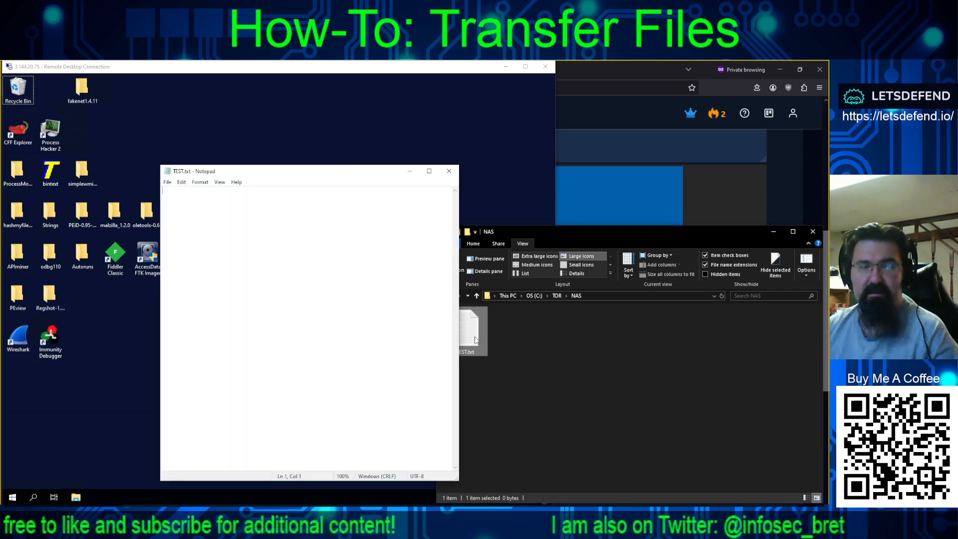
- Write 6/22/2024, 1000 CT and Testing123 in TEST.txt, save it, and close Notepad
left_click(316, 306)
type("6/")
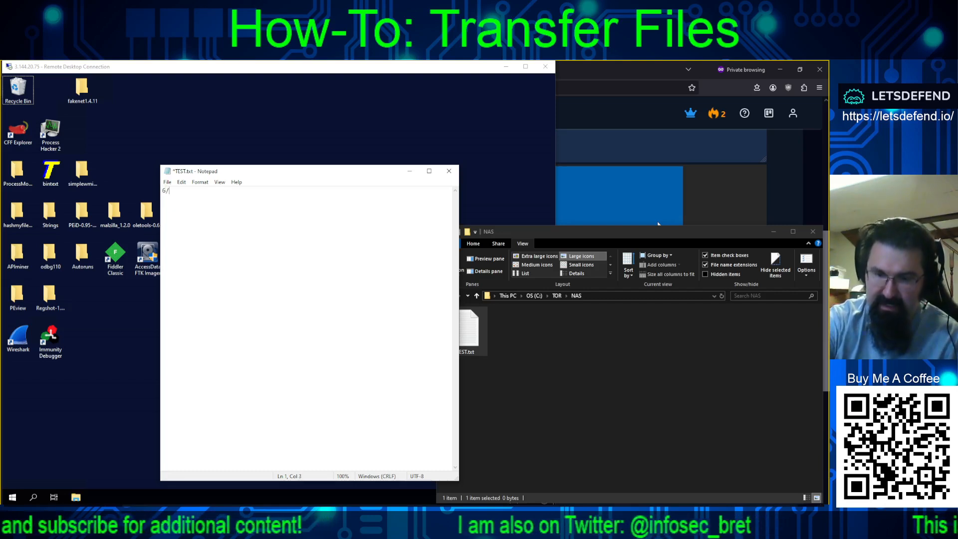
type("21/2")
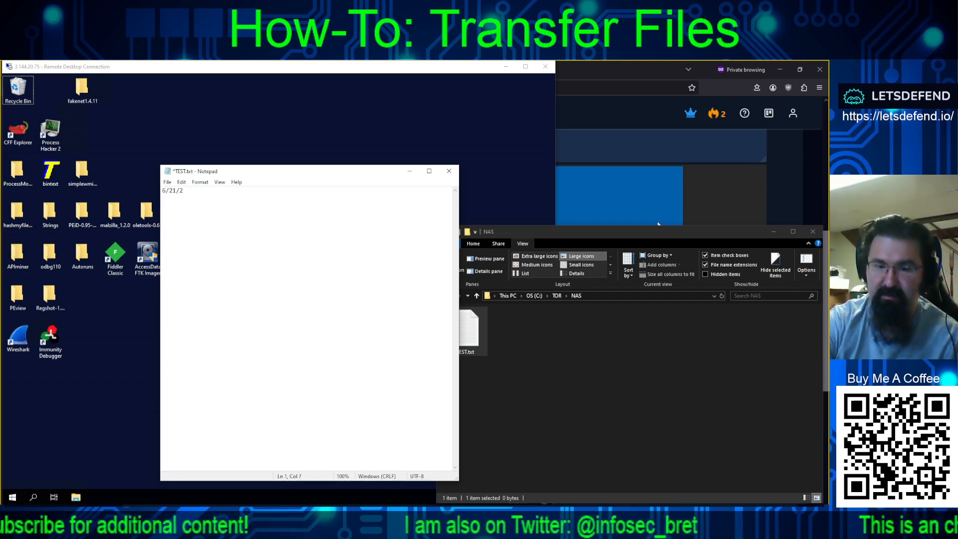
key("BackSpace")
key("BackSpace")
key("BackSpace")
type("2")
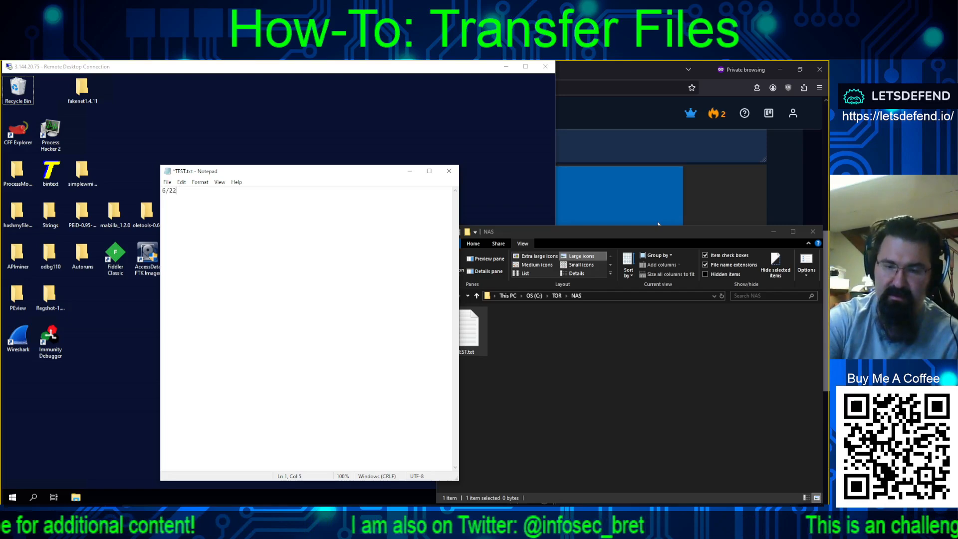
type("/2024  ")
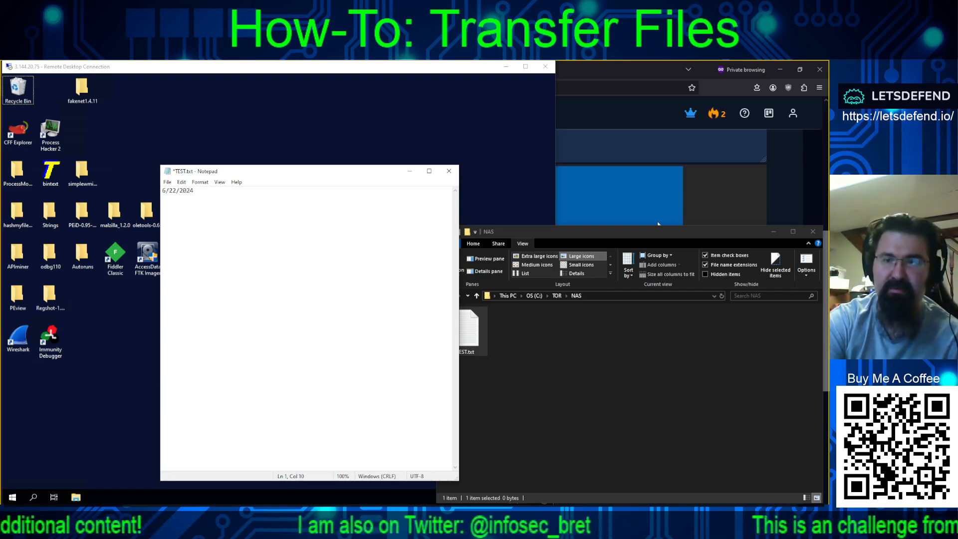
type("1000 CT")
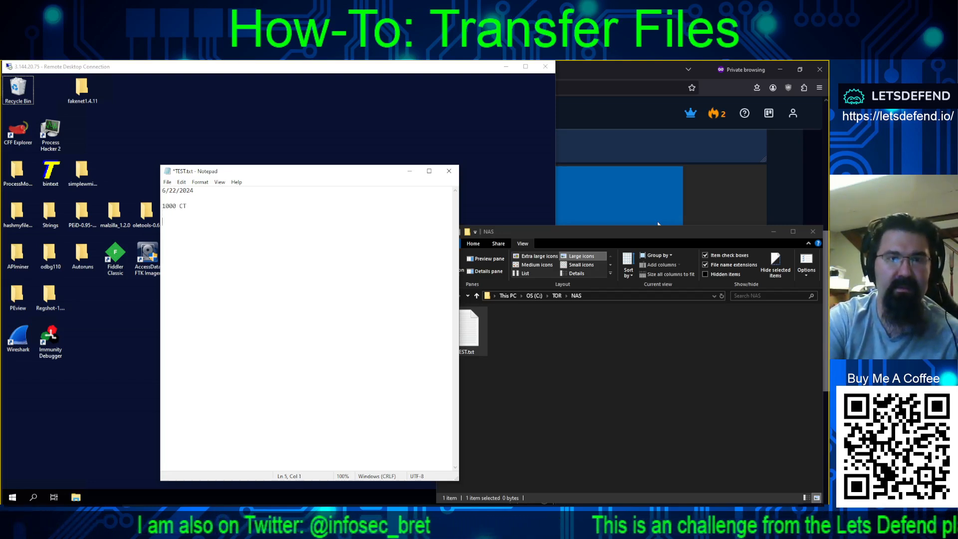
type("e")
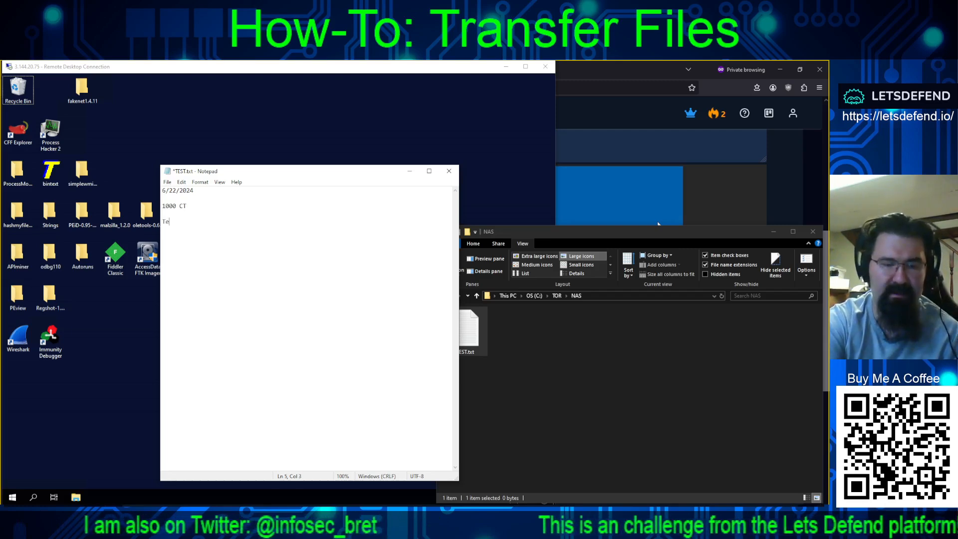
type("sting123")
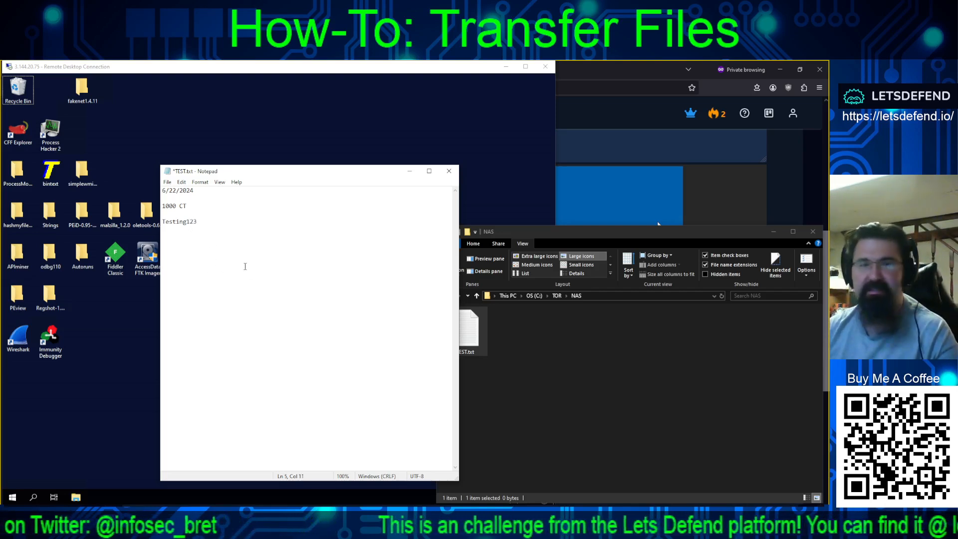
left_click(167, 182)
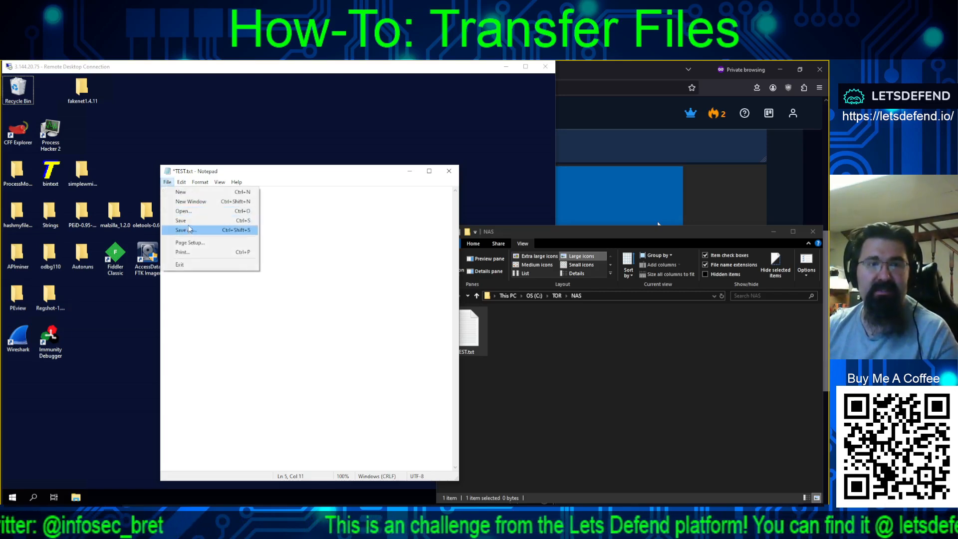
left_click(189, 223)
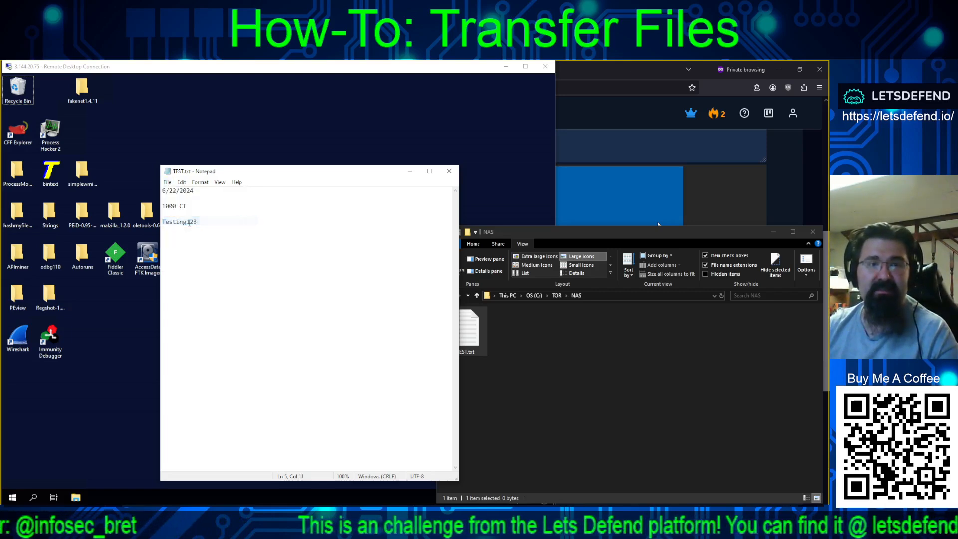
left_click(448, 172)
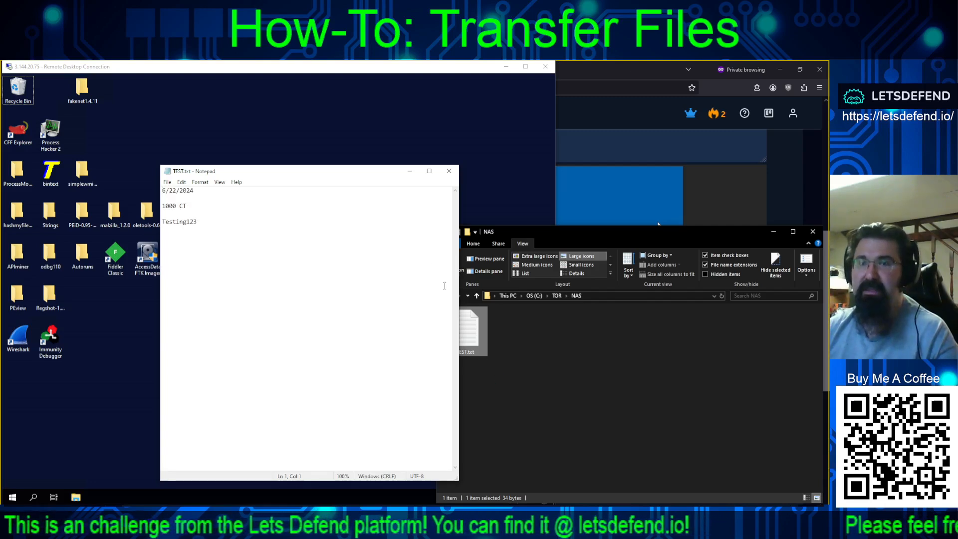
- Copy TEST.txt from NAS onto the sandbox desktop and open it to verify its three lines
left_click(446, 174)
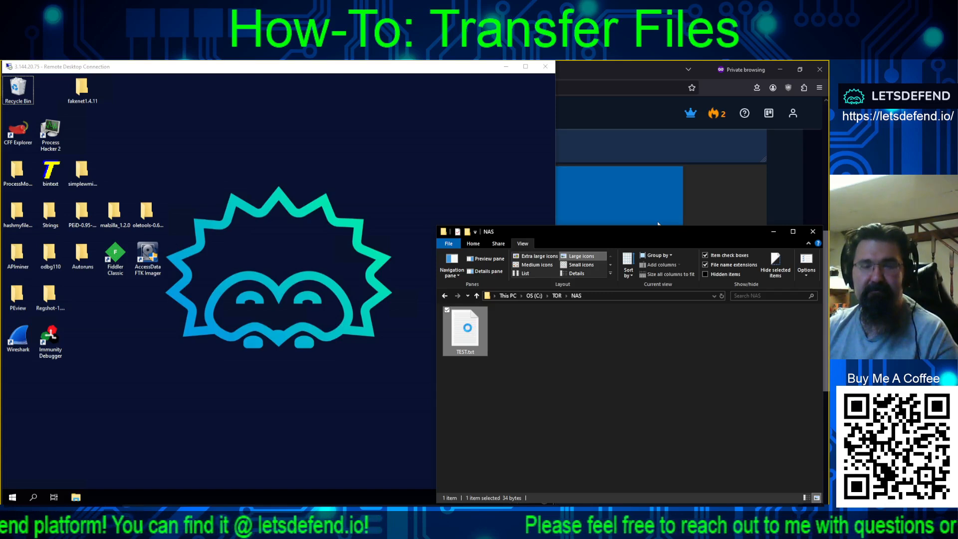
right_click(469, 330)
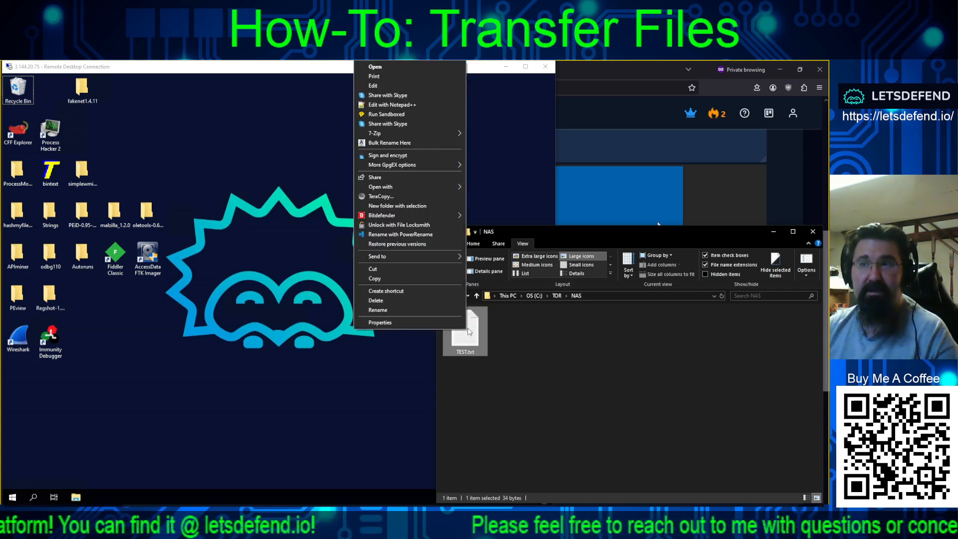
left_click(427, 278)
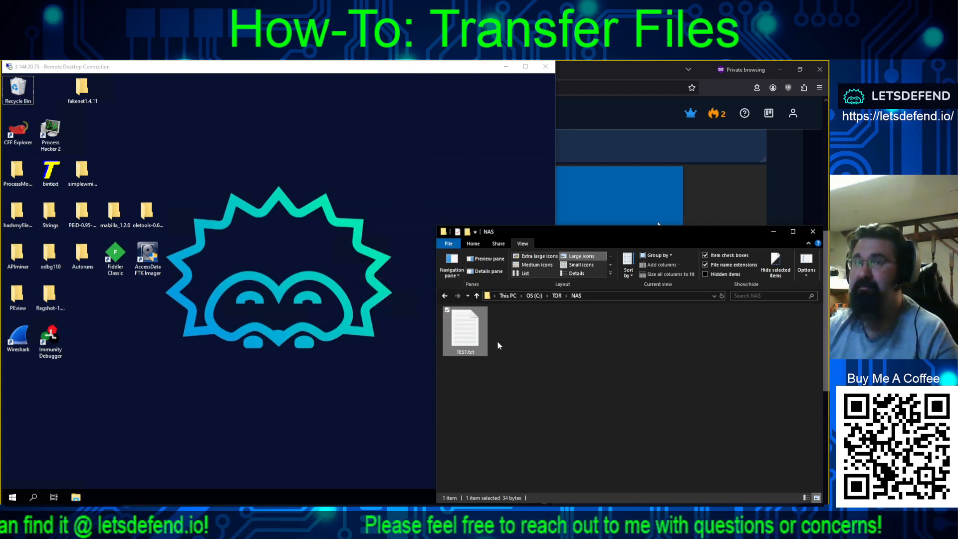
left_click(328, 209)
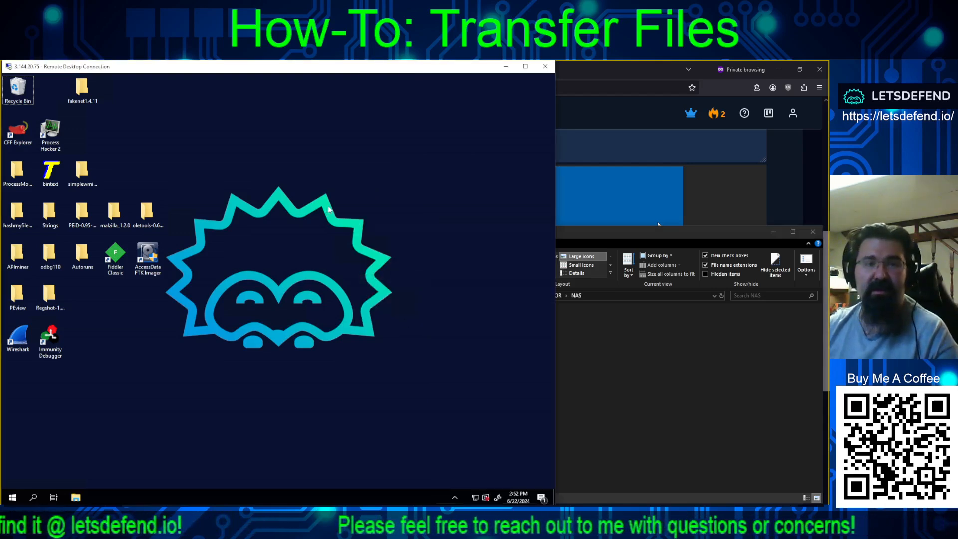
right_click(380, 129)
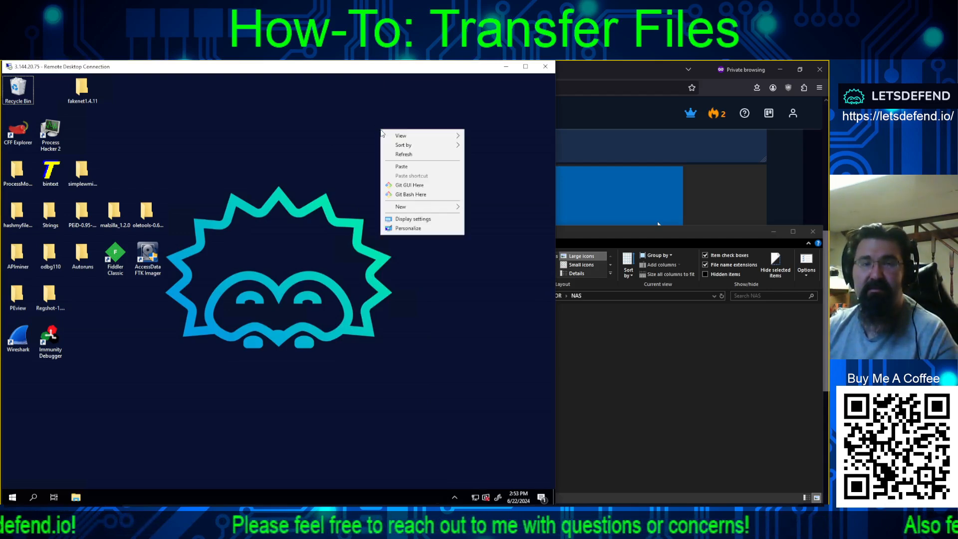
left_click(402, 166)
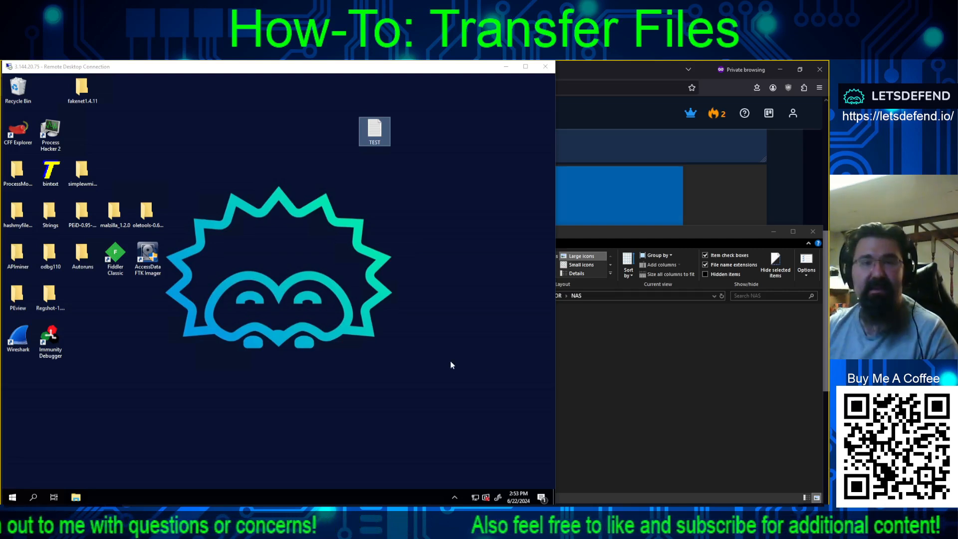
double_click(375, 131)
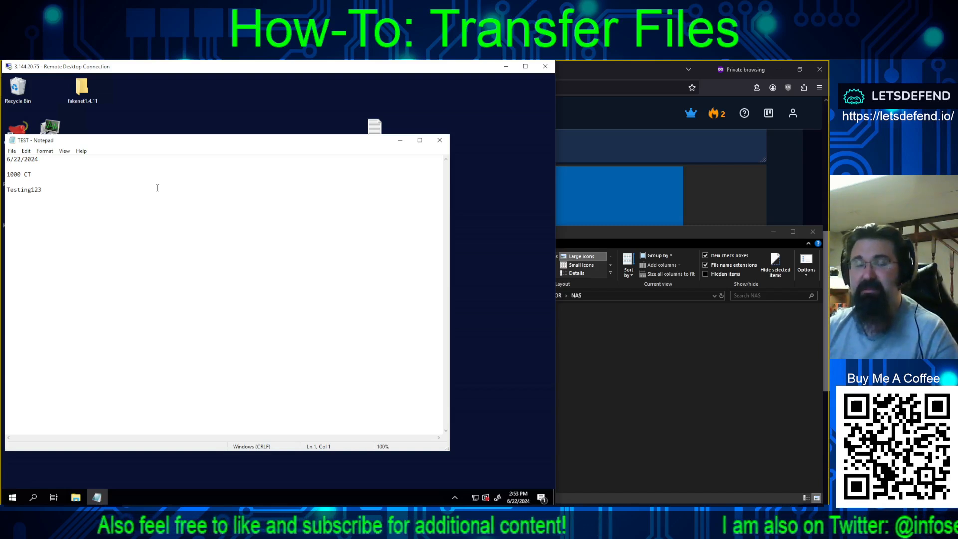
- Copy the hashmyfiles-x64 folder from the sandbox desktop into the local NAS folder
left_click(439, 141)
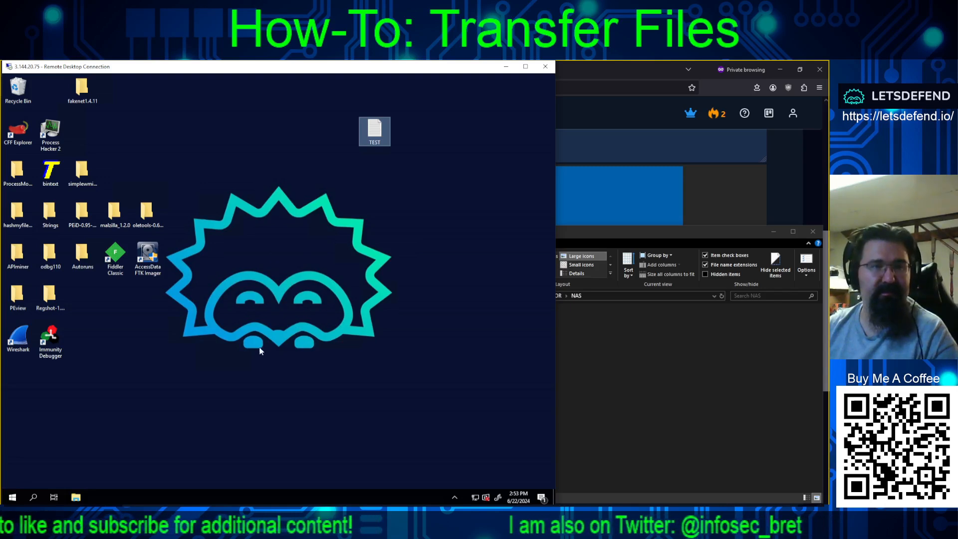
double_click(17, 213)
right_click(17, 213)
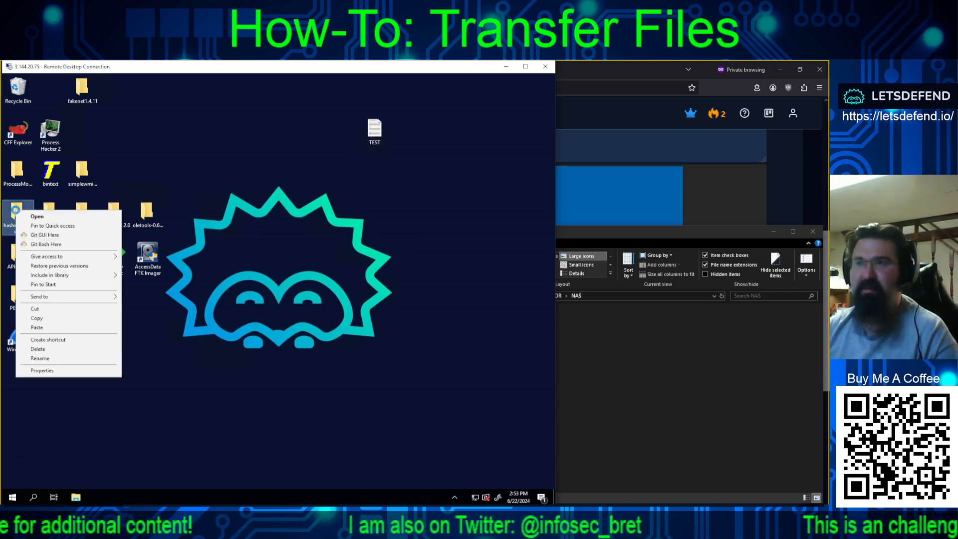
left_click(36, 318)
left_click(659, 375)
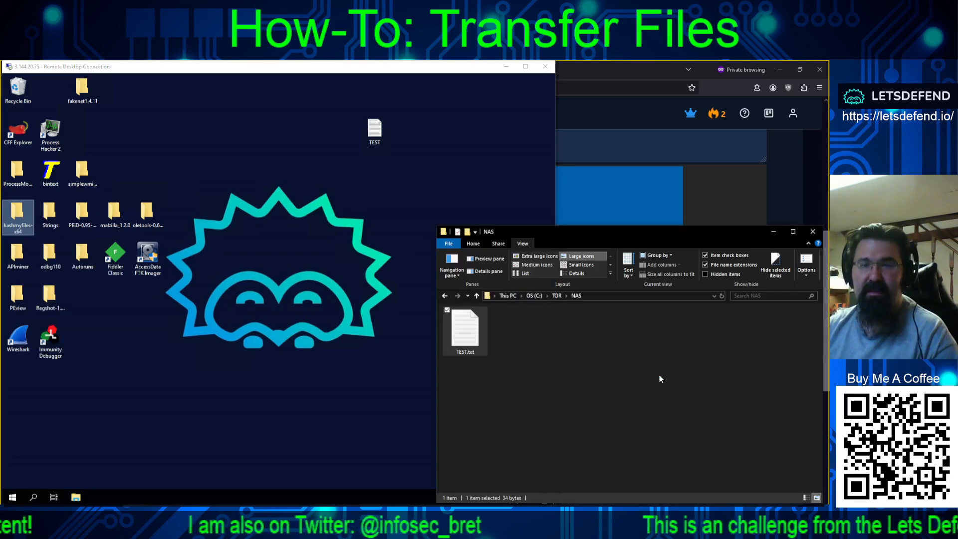
right_click(536, 332)
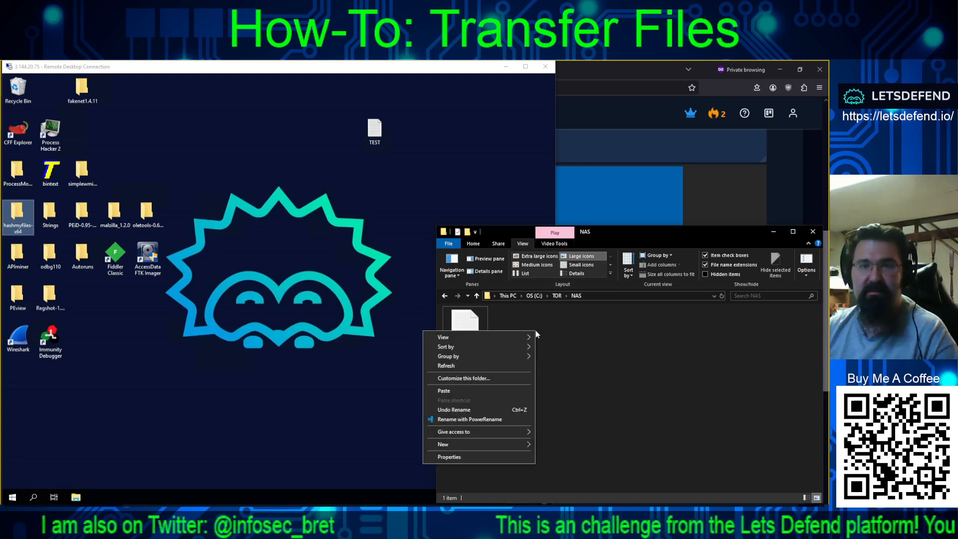
left_click(480, 391)
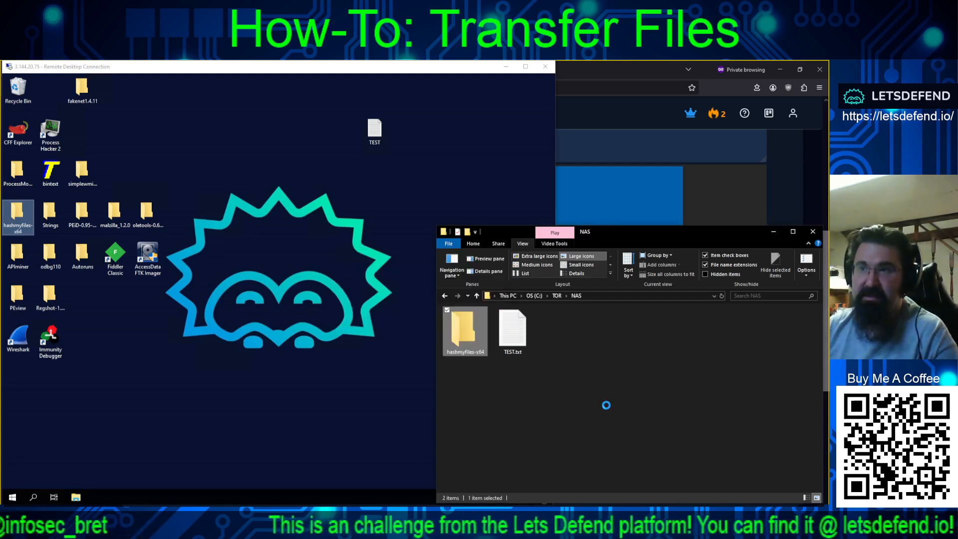
- Check the copied hashmyfiles-x64 folder's Properties: 3 files, 180 KB
left_click(513, 333)
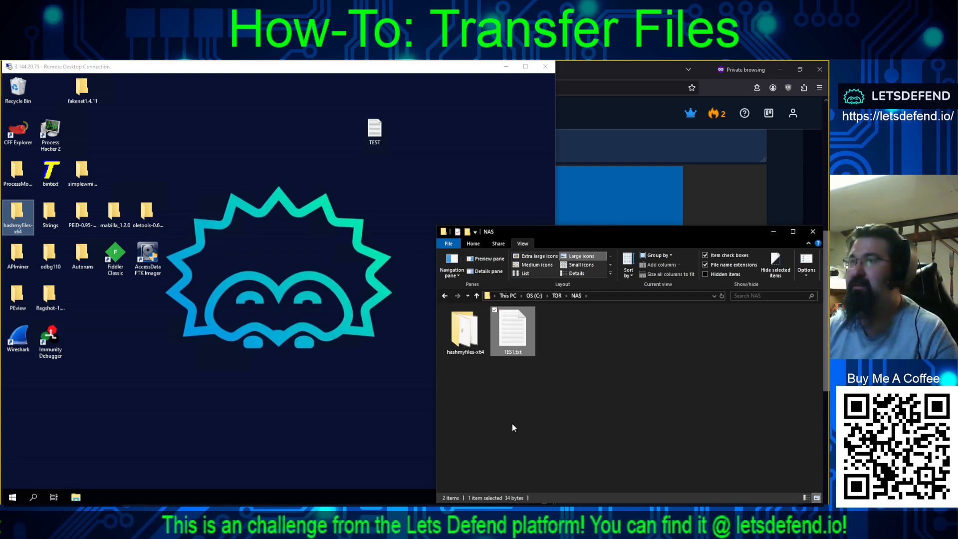
left_click(469, 344)
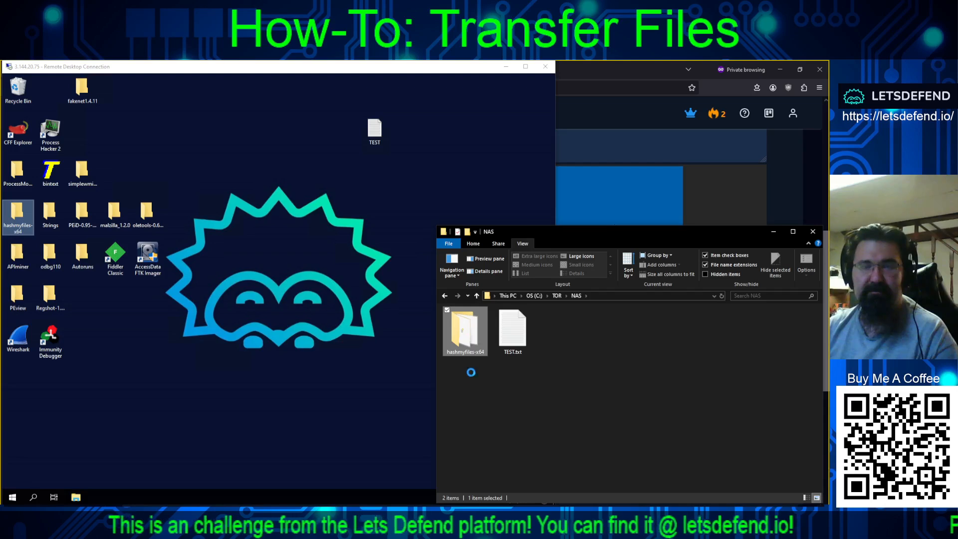
right_click(469, 337)
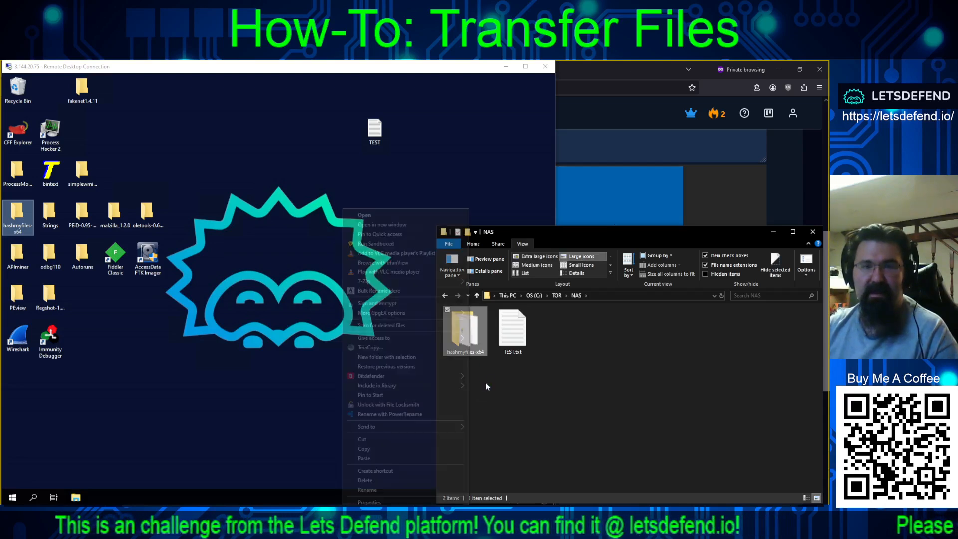
left_click(369, 502)
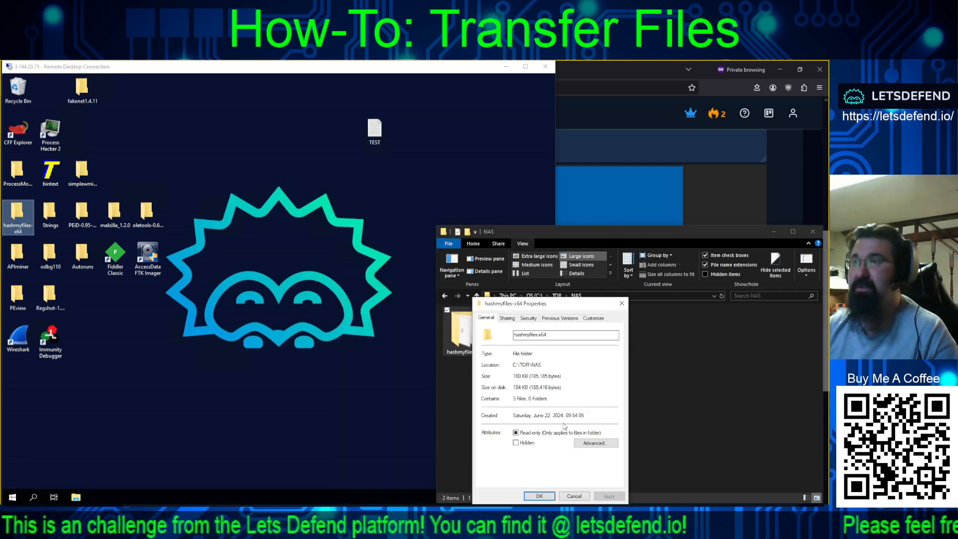
left_click(574, 496)
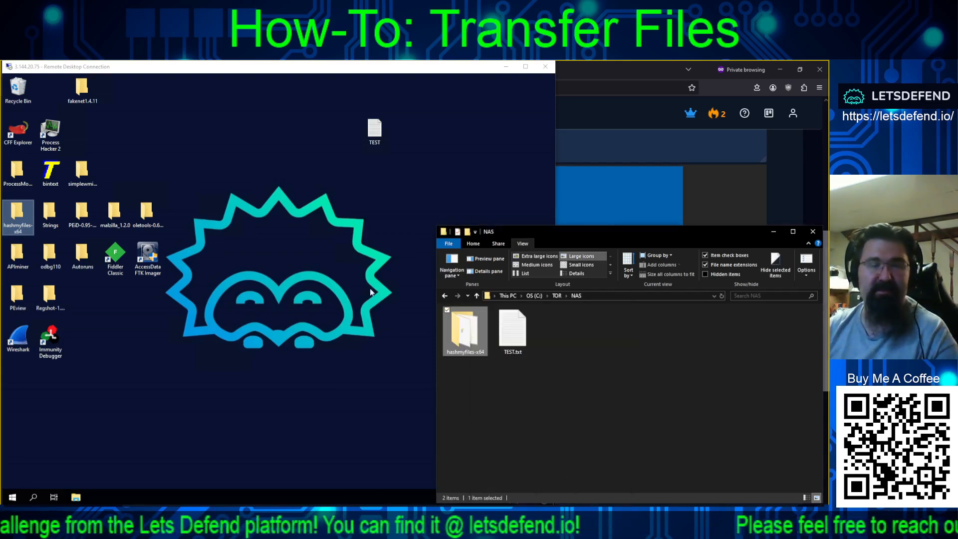
right_click(369, 70)
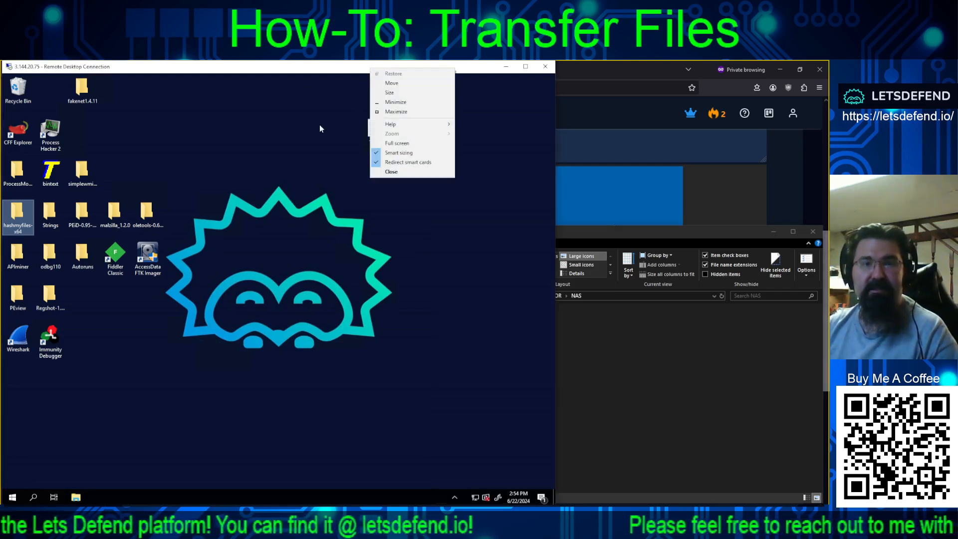
- Close the Remote Desktop session to the sandbox
left_click(271, 166)
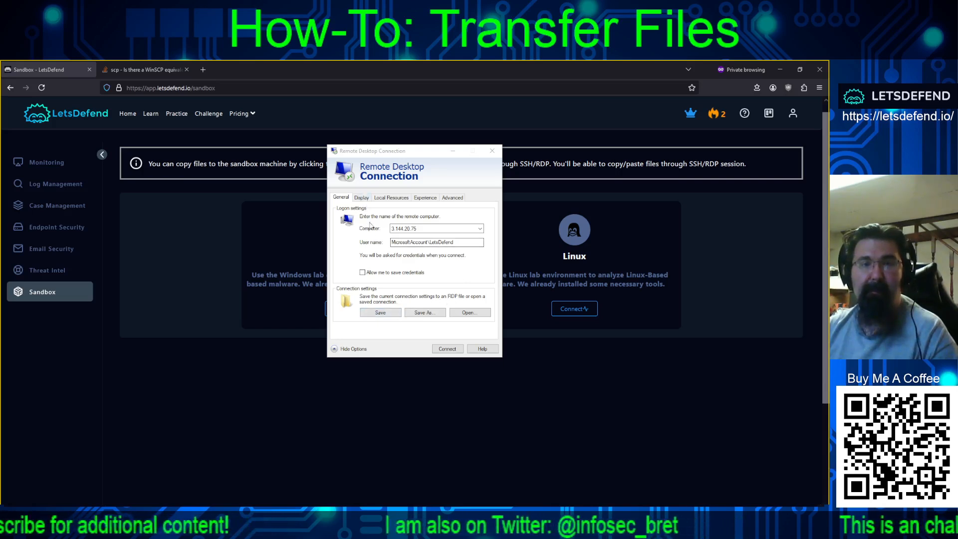
- Review the Display tab, then Local Resources, where Printers is on and Clipboard off
left_click(363, 198)
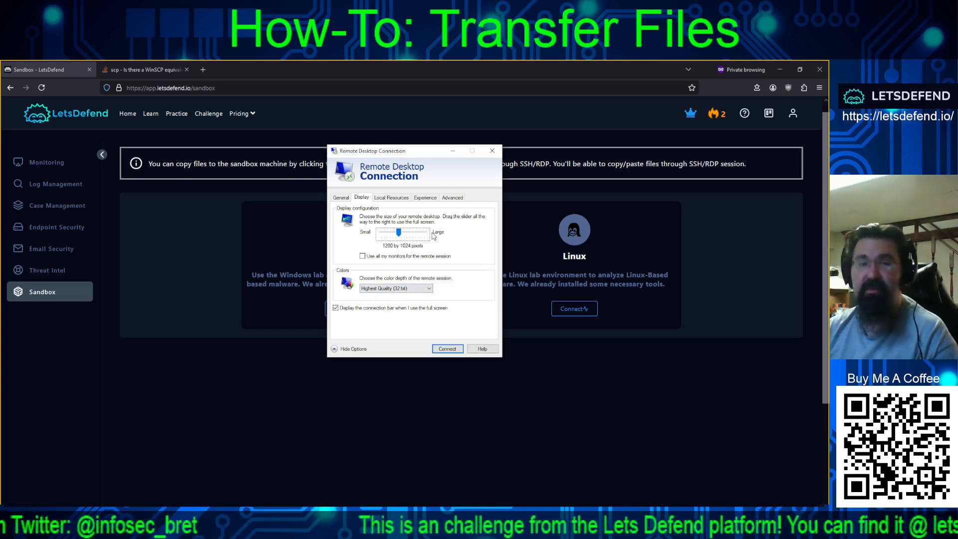
left_click(388, 199)
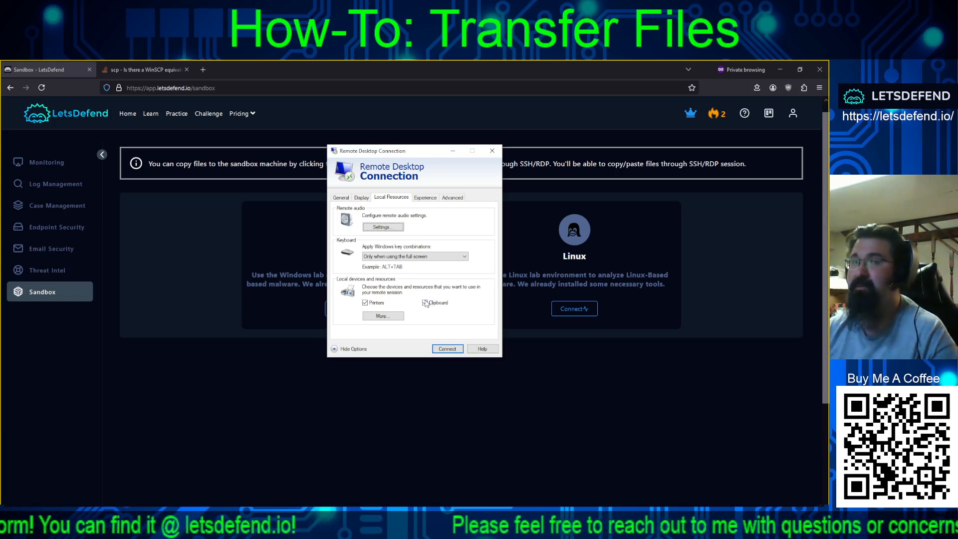
- Dismiss the local devices list and connection settings, then launch the LetsDefend Linux sandbox
left_click(384, 316)
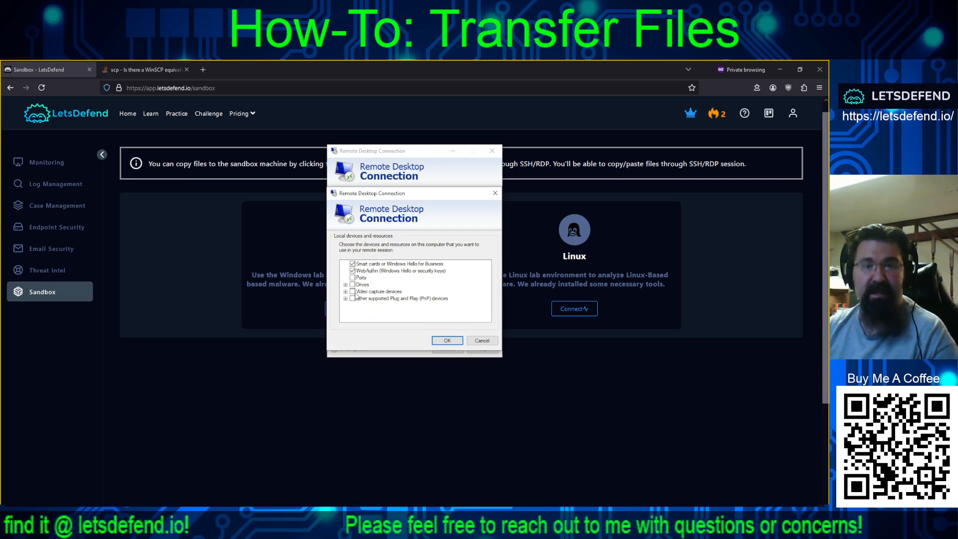
left_click(480, 341)
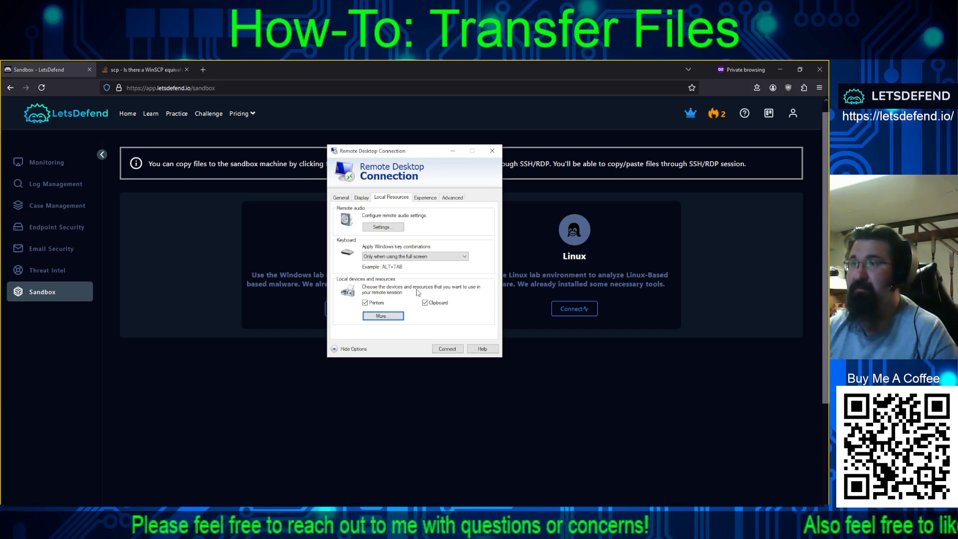
left_click(492, 152)
left_click(573, 309)
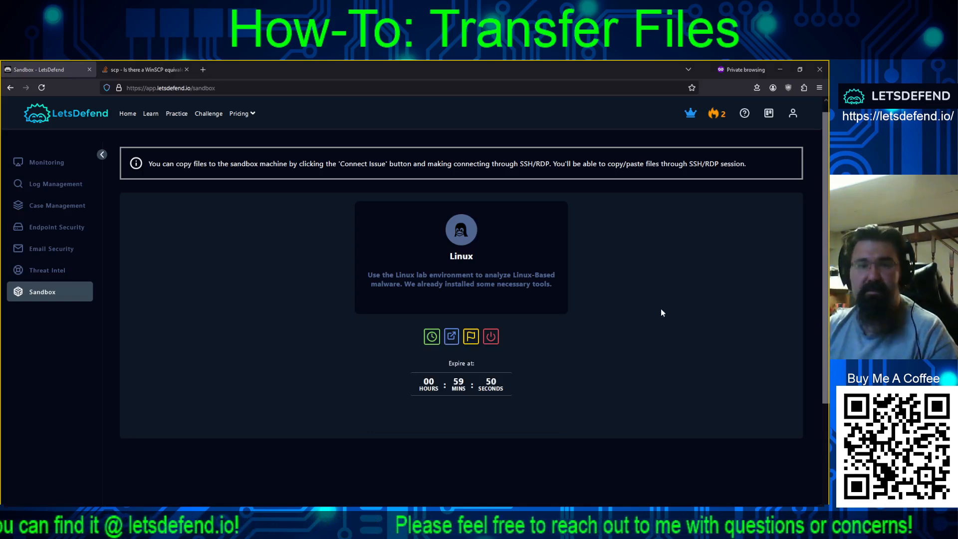
- Reveal the Linux sandbox's connection details and select its hostname 18.216.158.87
scroll(661, 308, "down", 5)
scroll(633, 326, "up", 5)
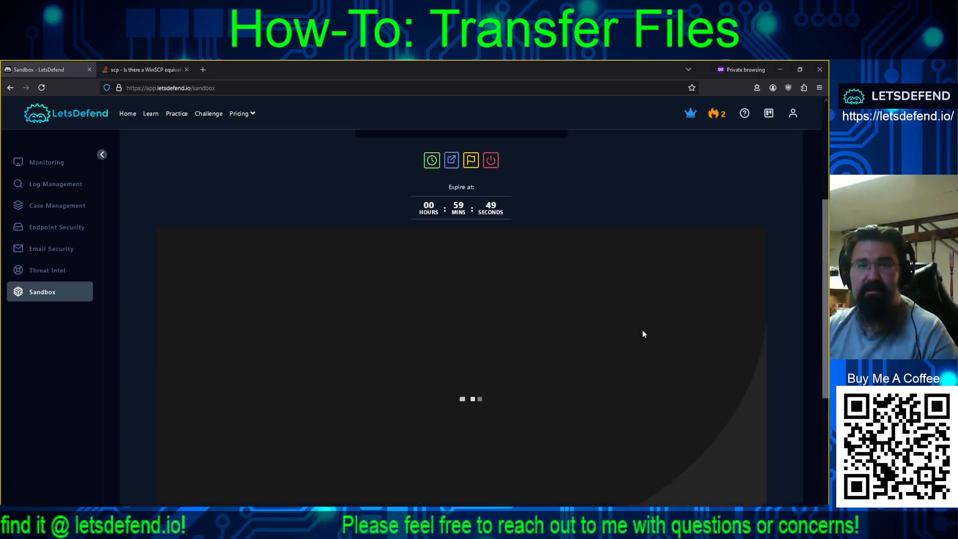
left_click(472, 348)
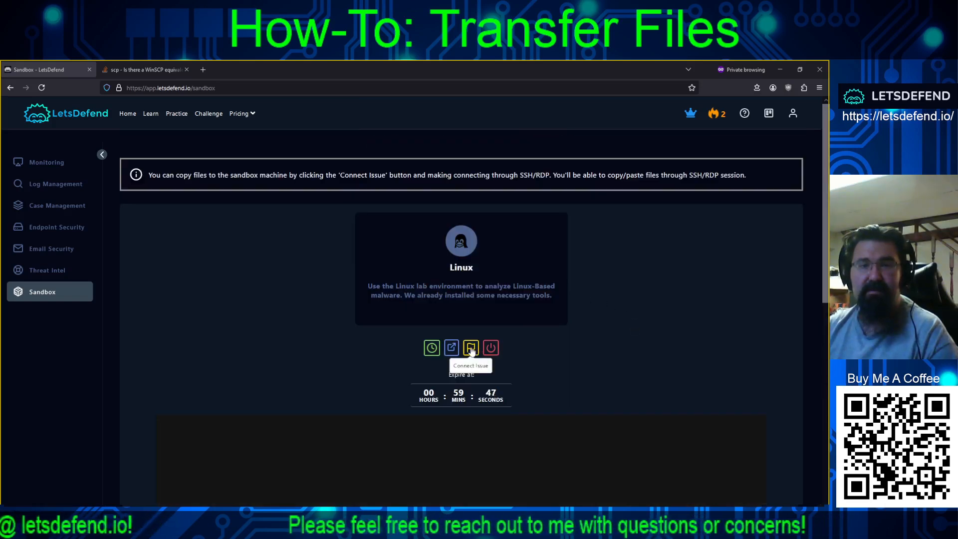
scroll(639, 285, "down", 2)
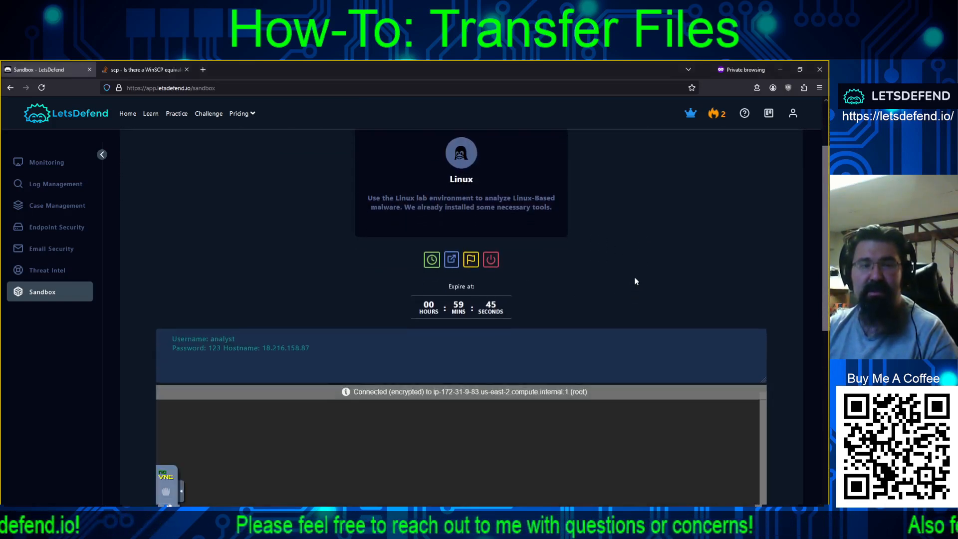
scroll(634, 277, "down", 1)
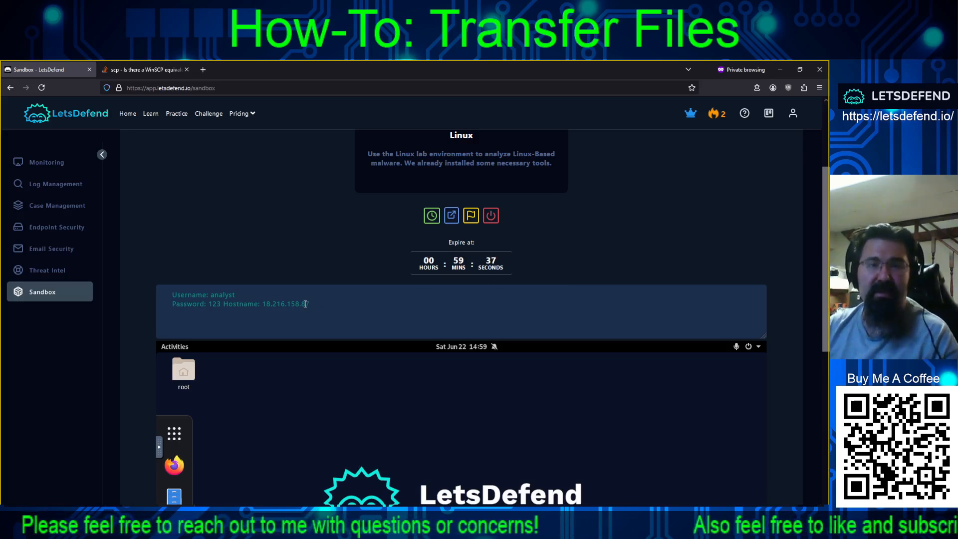
left_click_drag(309, 303, 268, 304)
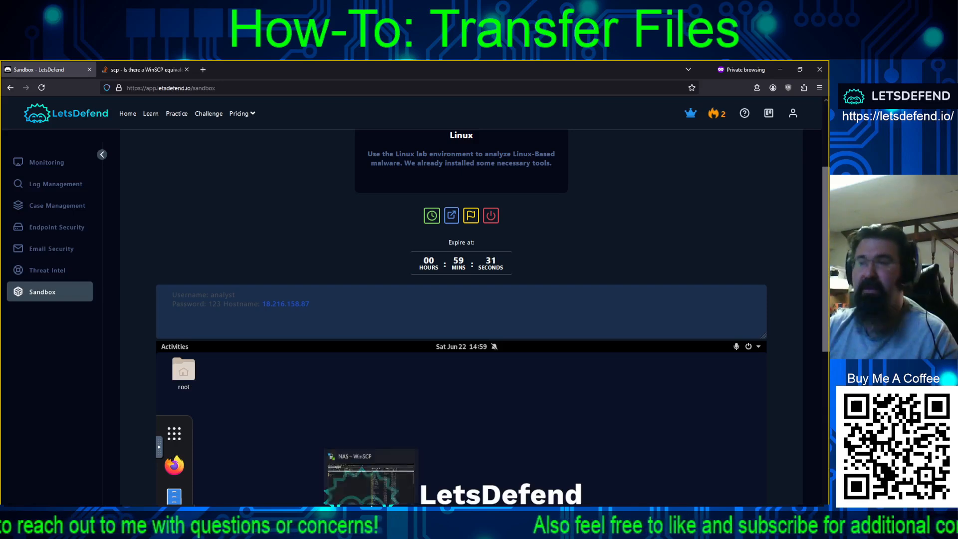
- In WinSCP, set up an SCP login to 18.216.158.87 with the sandbox user name
left_click(372, 461)
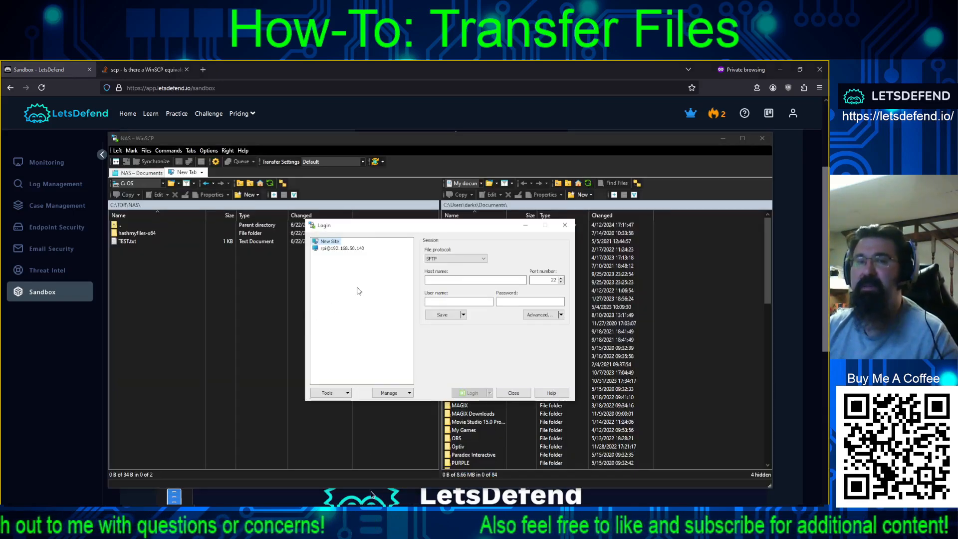
left_click(444, 258)
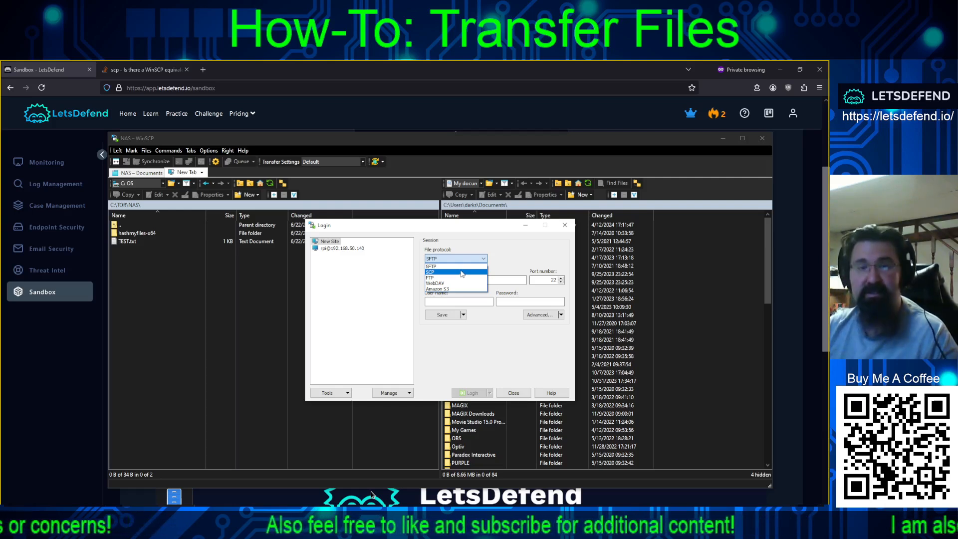
left_click(462, 272)
left_click(461, 281)
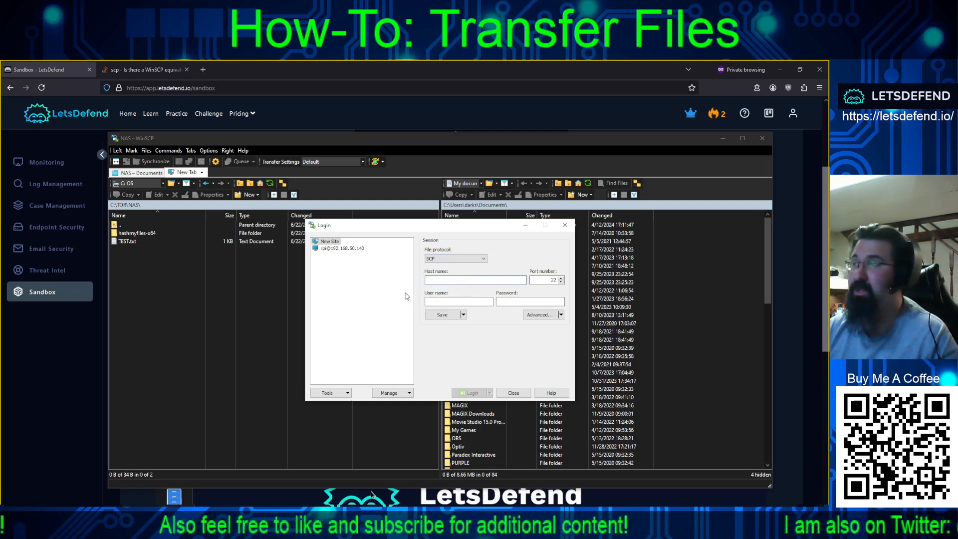
type("18.216.158.87")
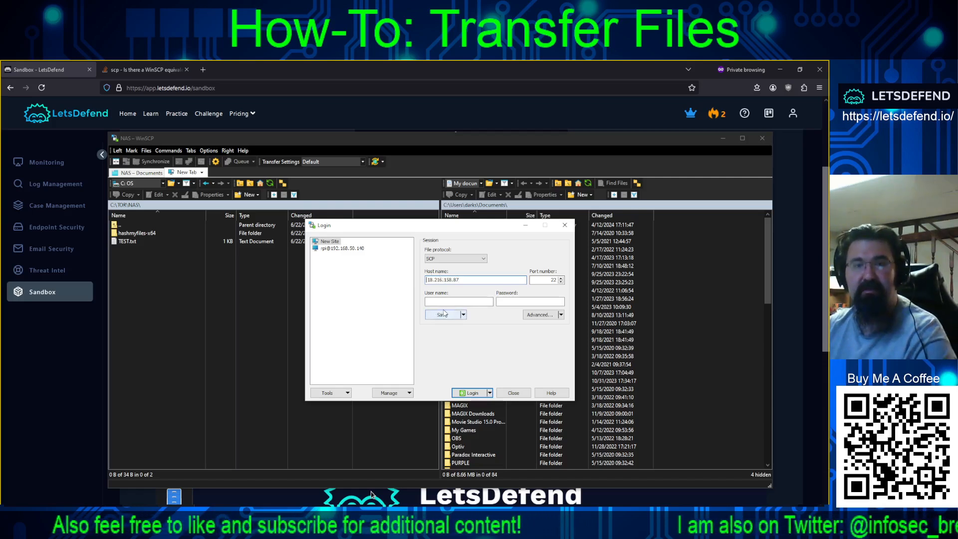
key("BackSpace")
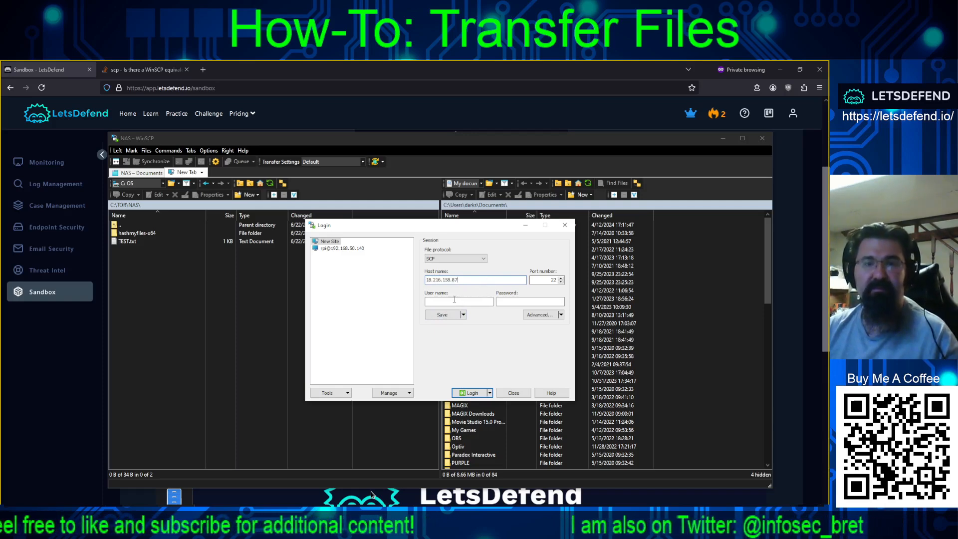
type("analyst")
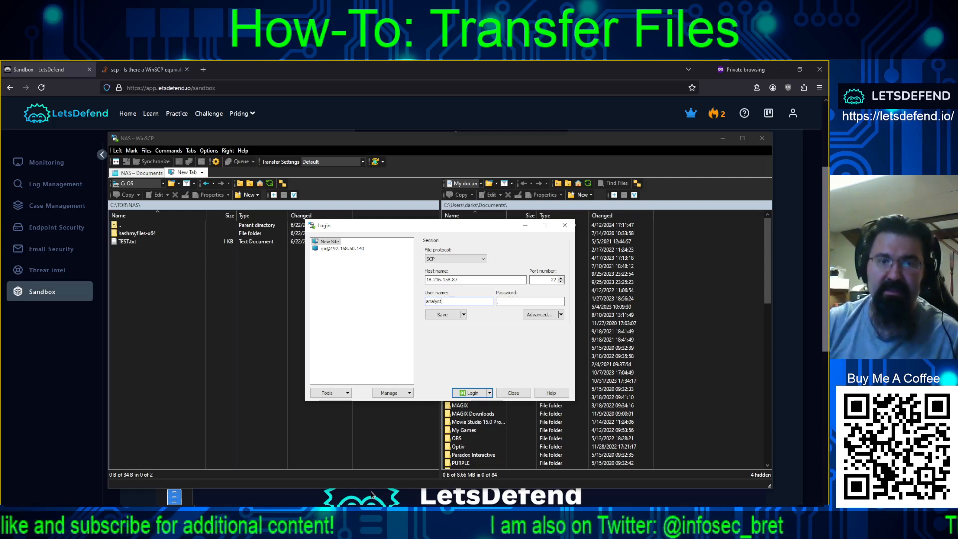
key("Tab")
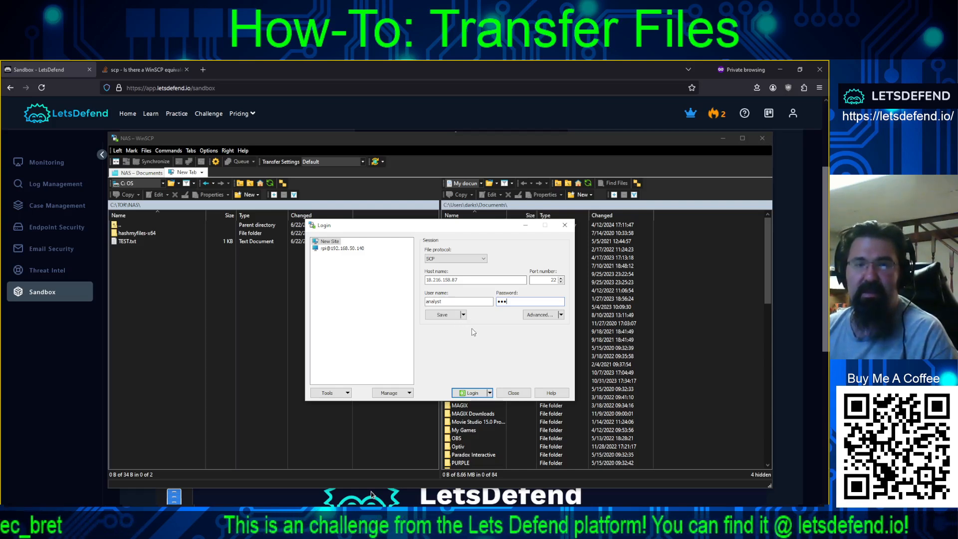
- Log in to 18.216.158.87, accepting its host key, so /home/analyst with db.png is listed
left_click(476, 393)
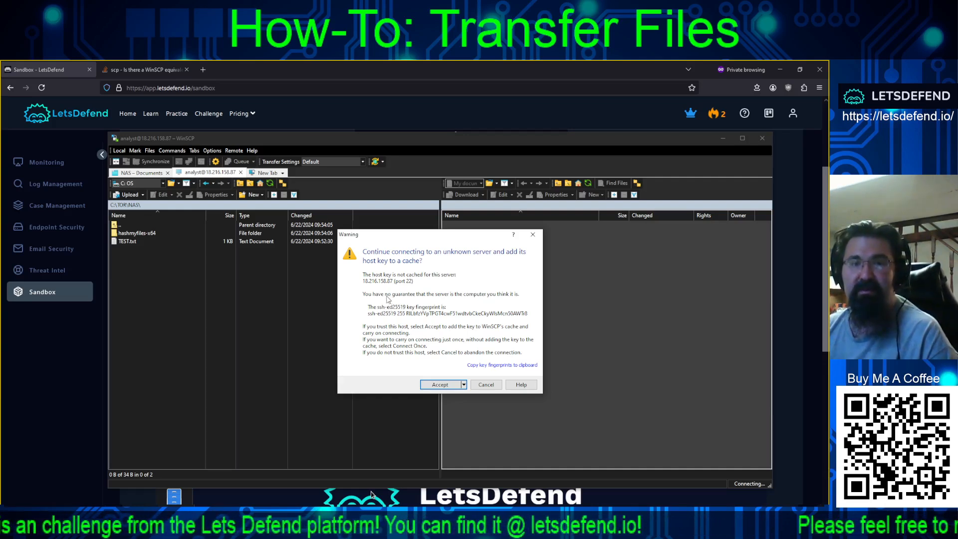
left_click(433, 385)
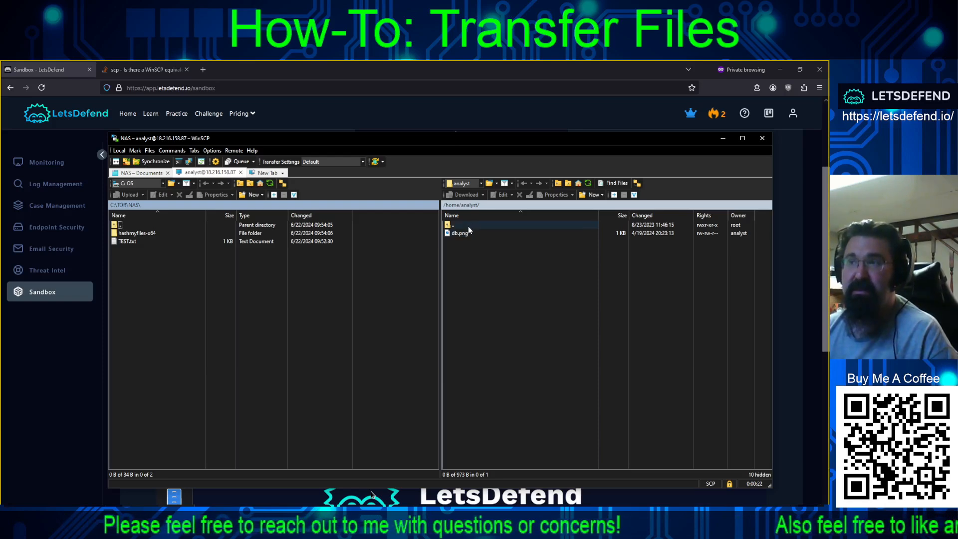
left_click(454, 110)
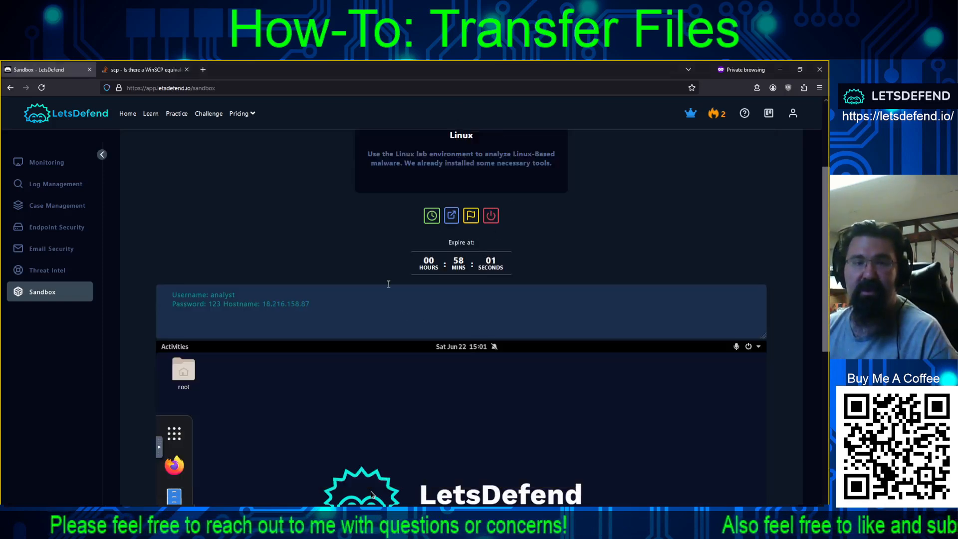
- Open the sandbox's Home folder and copy letsdefend.png
scroll(389, 284, "down", 3)
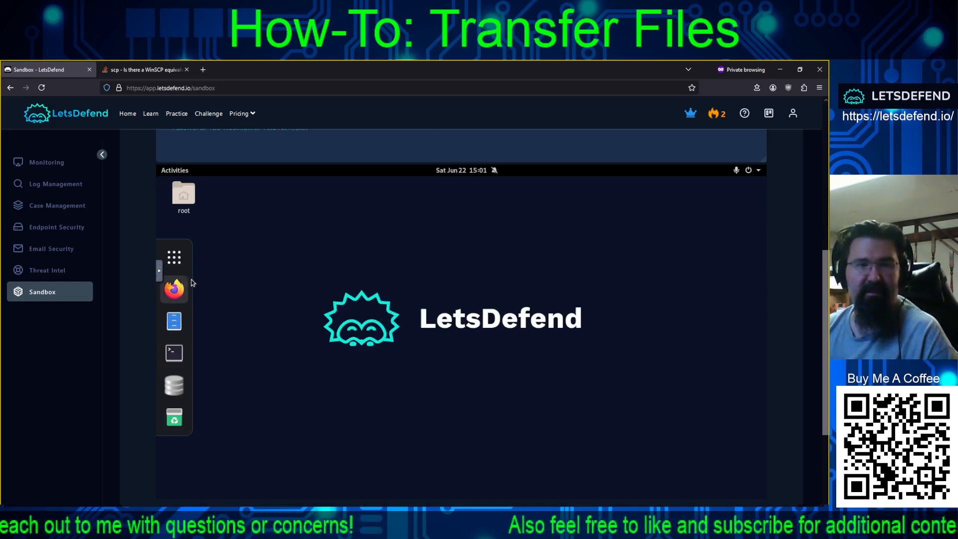
left_click(181, 174)
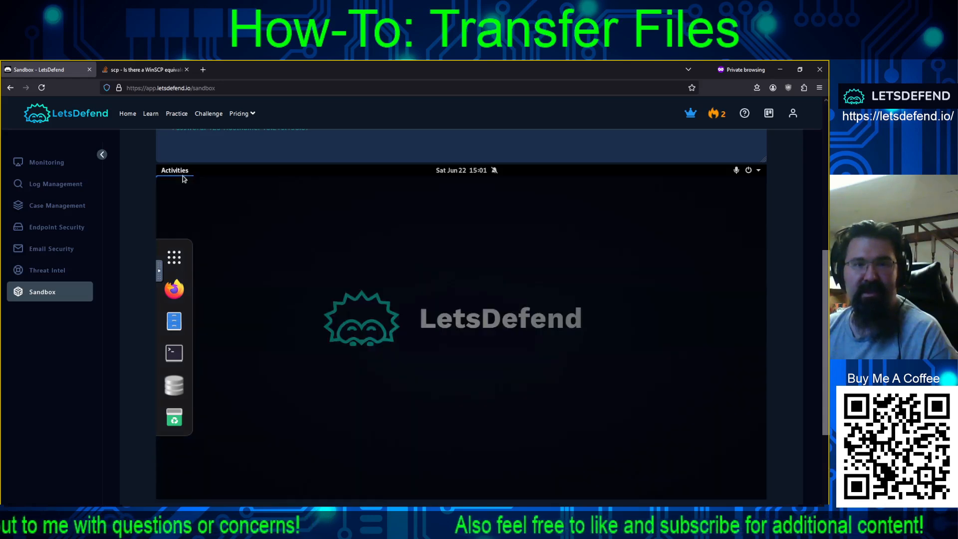
left_click(181, 197)
left_click(181, 196)
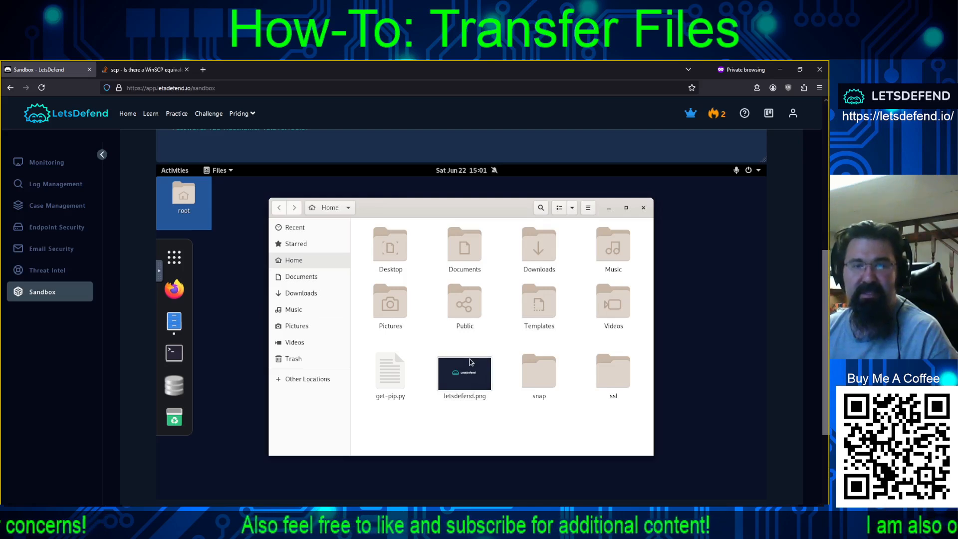
right_click(456, 378)
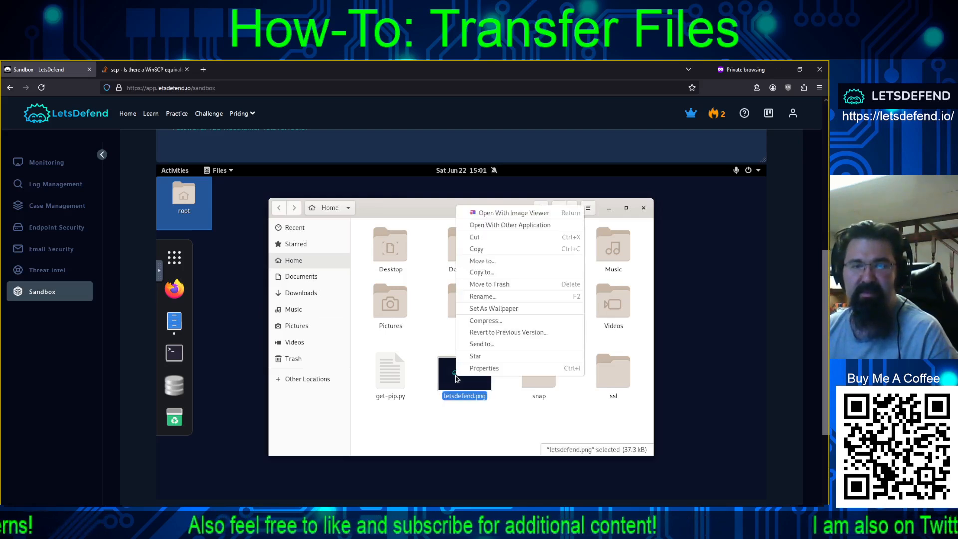
left_click(477, 248)
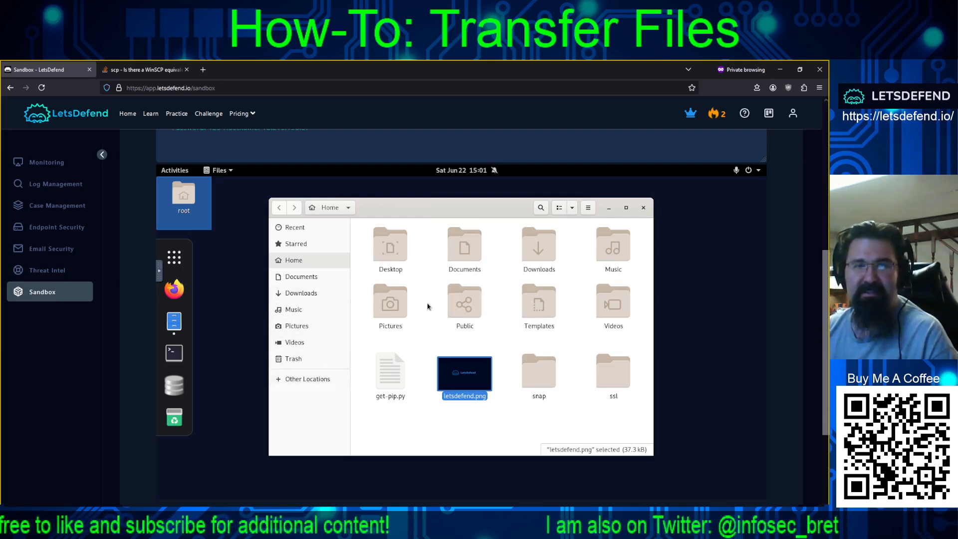
- Paste letsdefend.png into /home/analyst via Other Locations > Computer
left_click(293, 383)
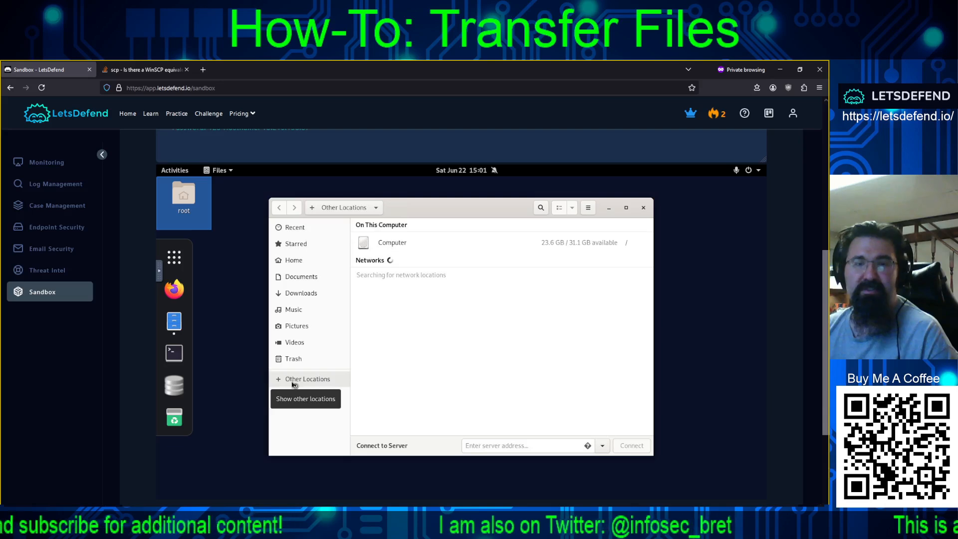
left_click(389, 243)
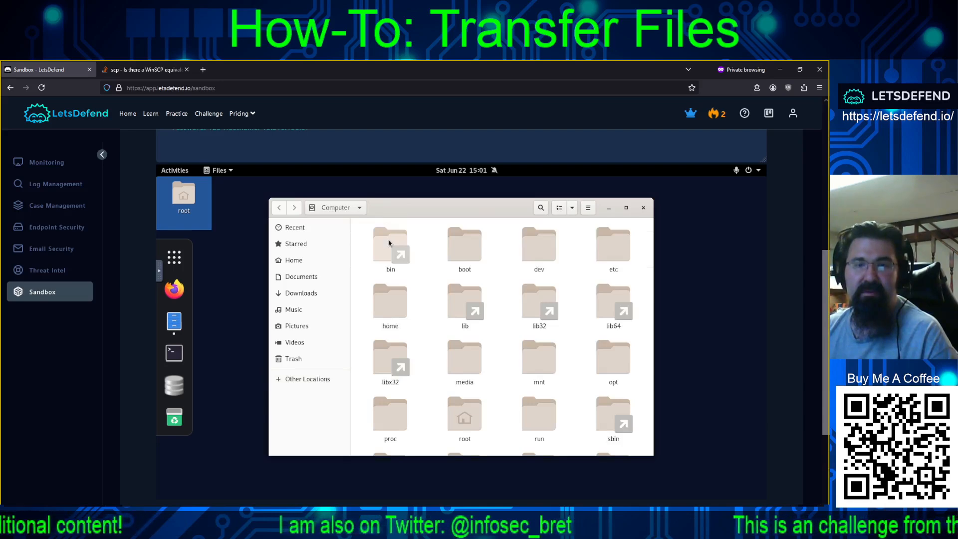
double_click(385, 301)
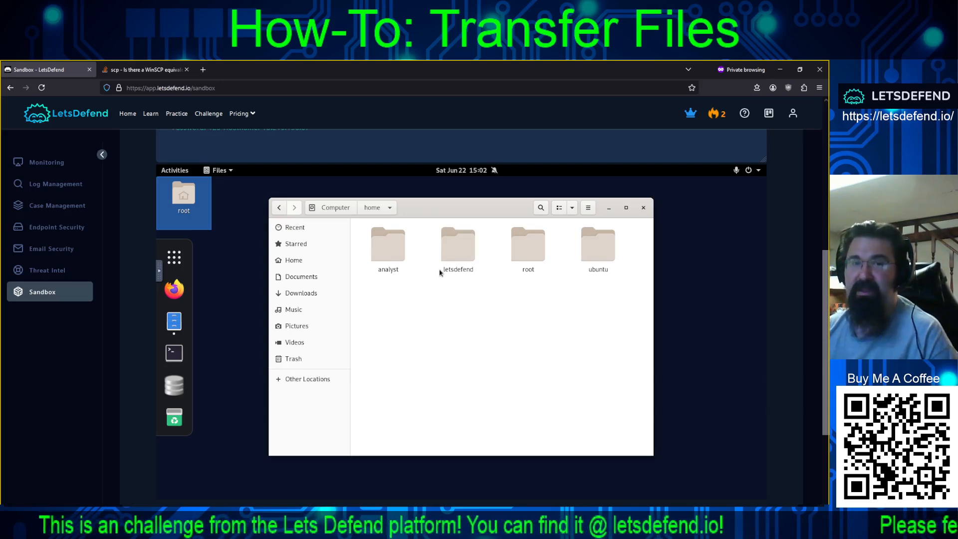
double_click(384, 256)
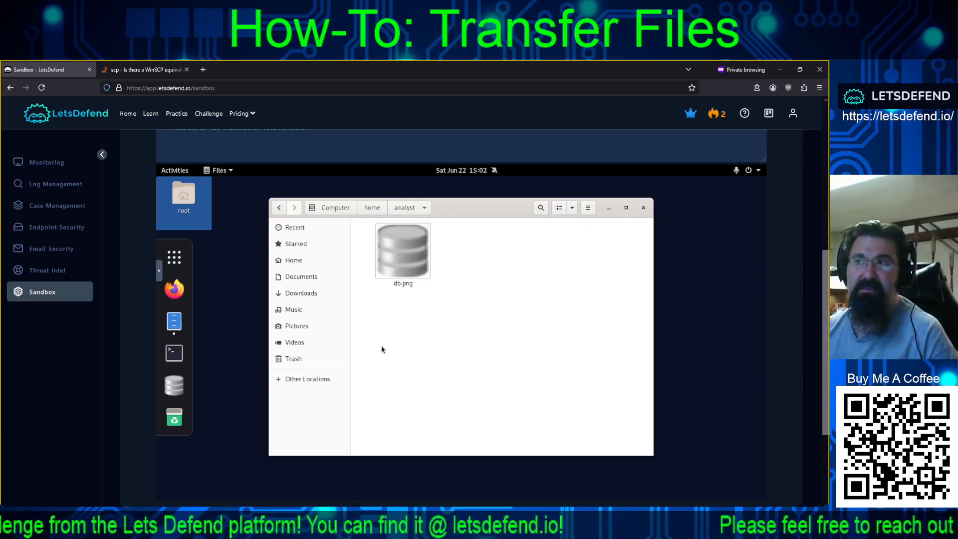
right_click(477, 287)
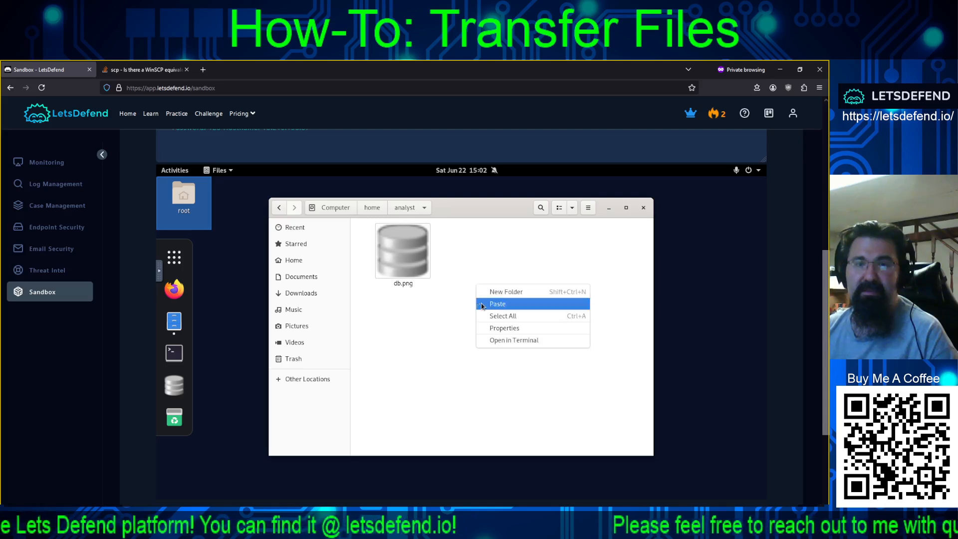
left_click(497, 303)
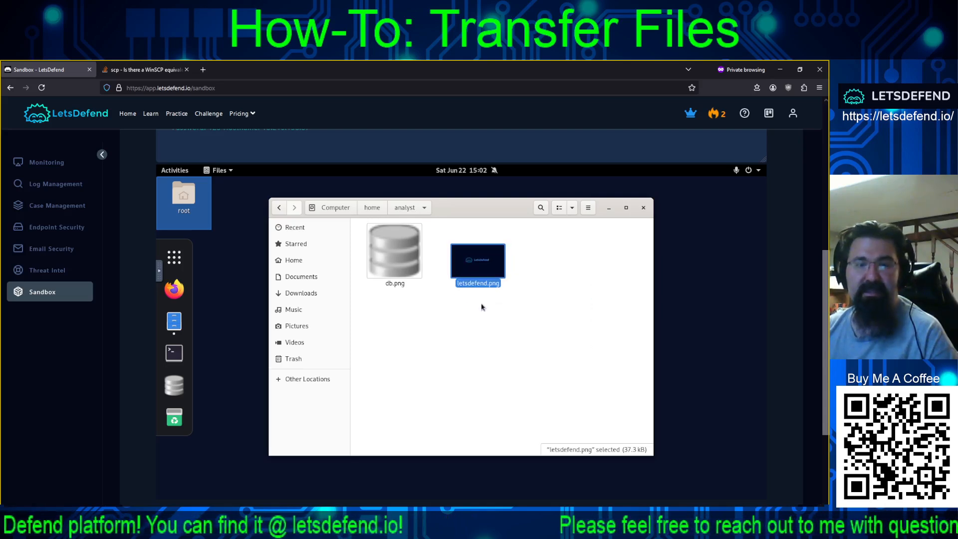
key("alt+Tab")
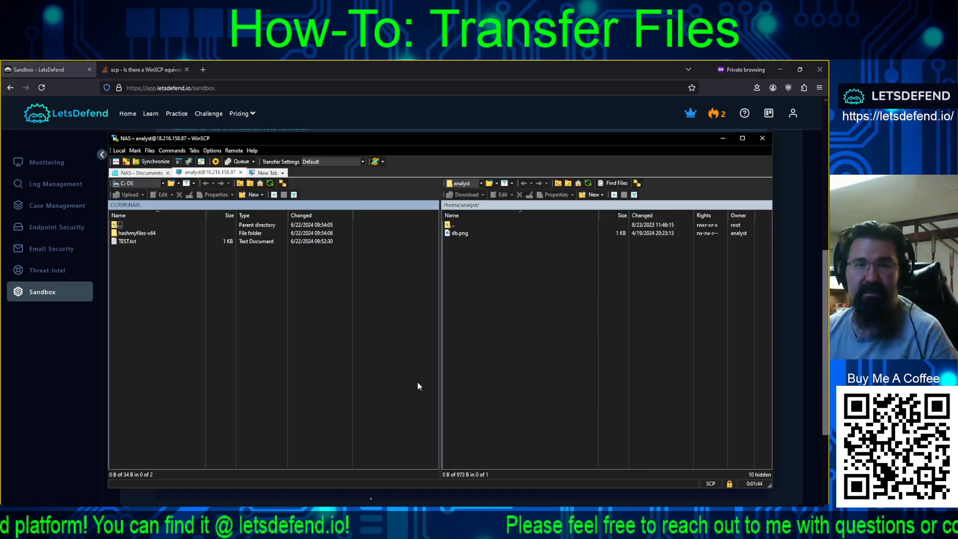
- Refresh the remote listing and upload TEST.txt from the local NAS folder to /home/analyst
left_click(587, 183)
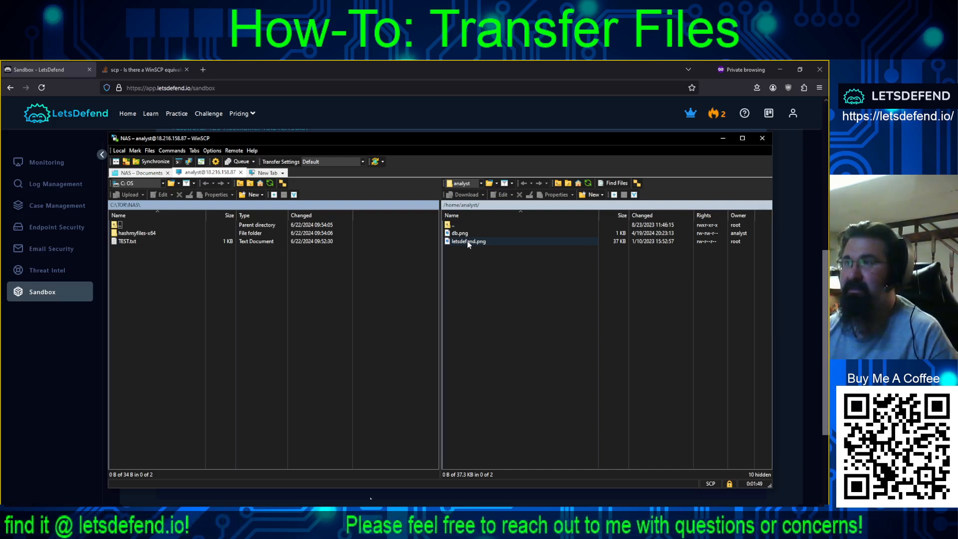
left_click(123, 244)
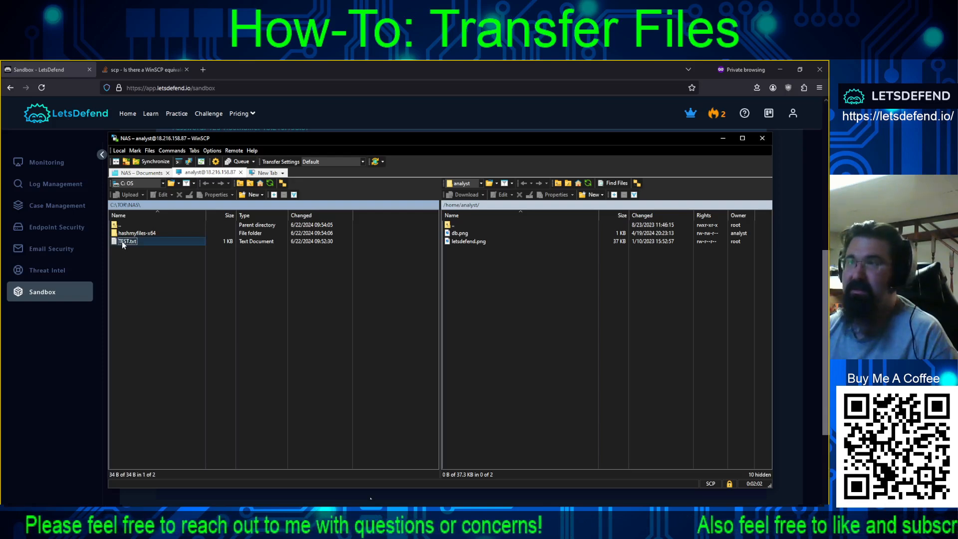
left_click_drag(123, 244, 523, 308)
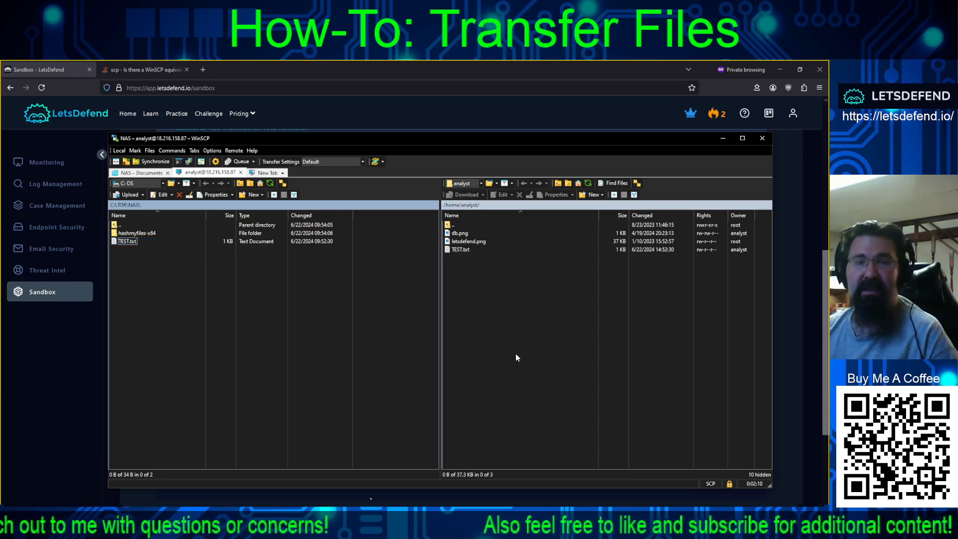
left_click(446, 115)
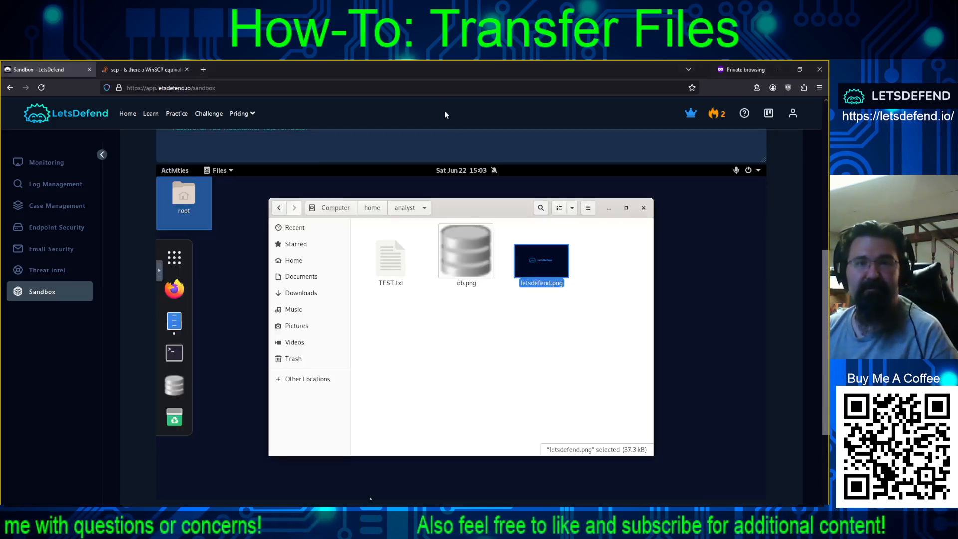
- Open TEST.txt in the sandbox to check it shows the date, 1000 CT and Testing123
double_click(387, 267)
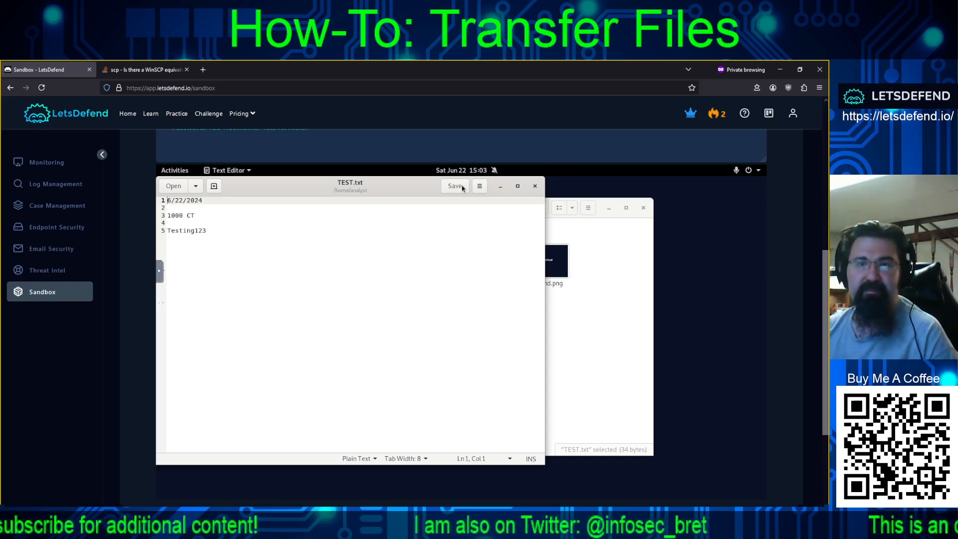
left_click(533, 190)
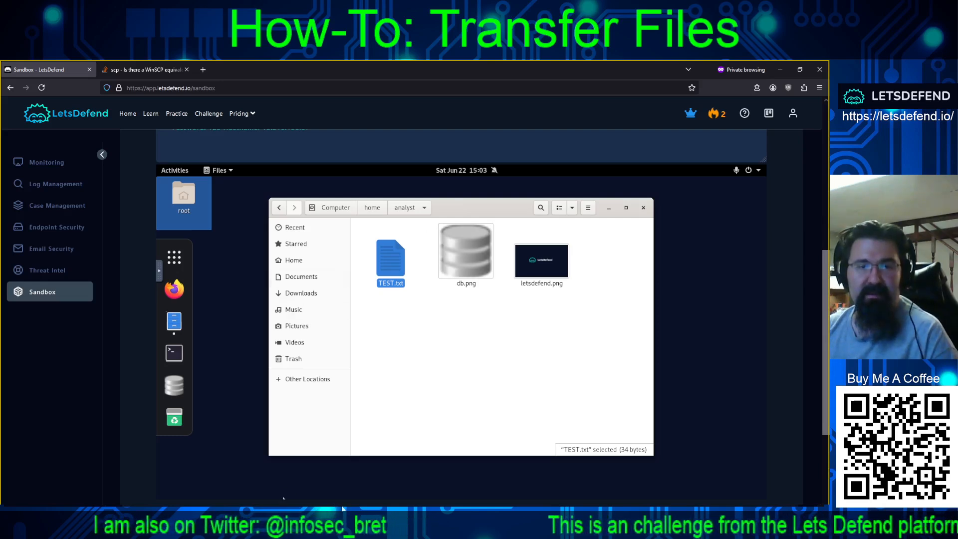
left_click(369, 517)
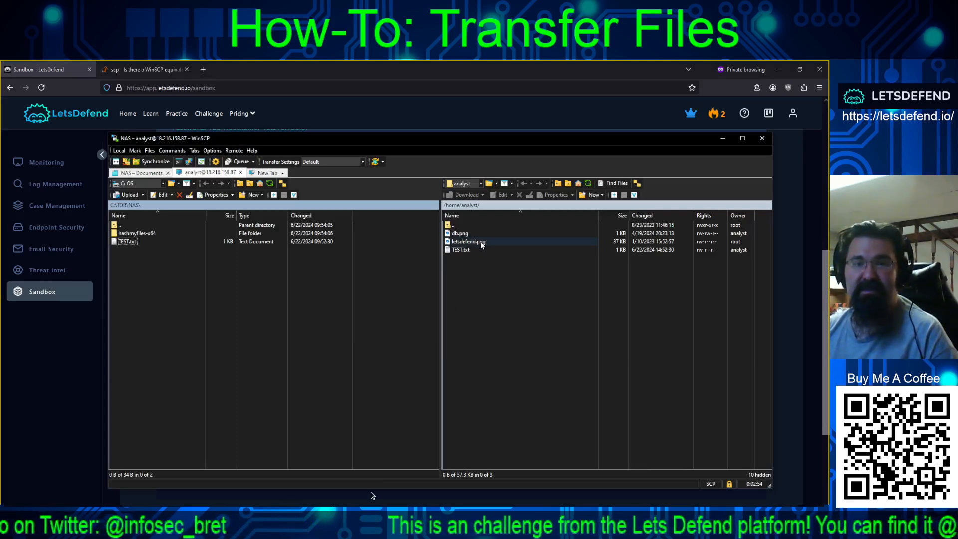
- Download letsdefend.png to C:\TOR\NAS and check its preview in the NAS folder
left_click_drag(481, 242, 171, 316)
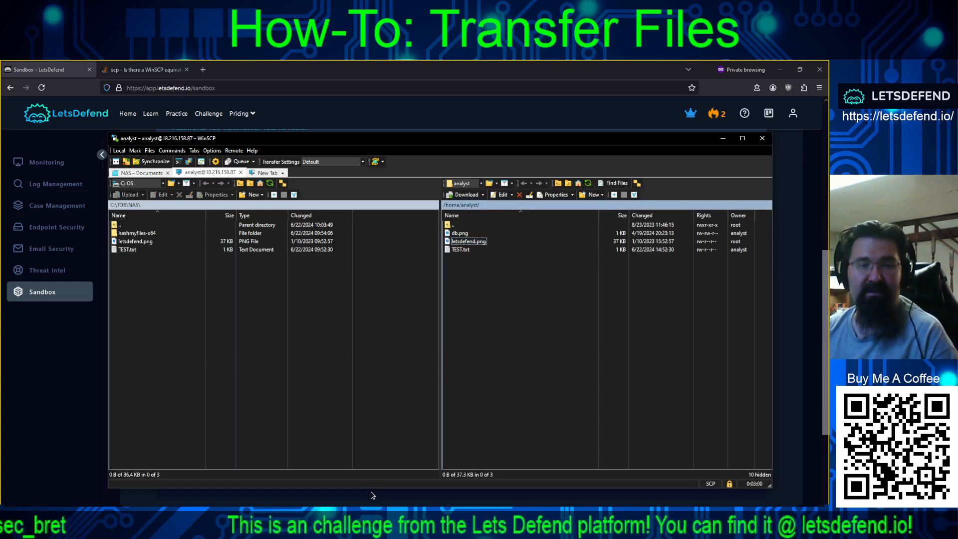
left_click(61, 515)
left_click(70, 488)
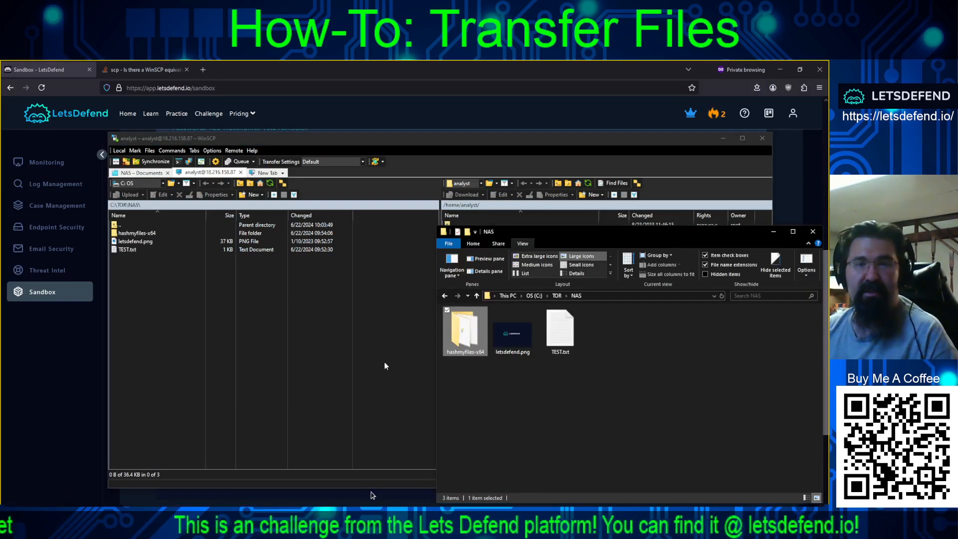
left_click(513, 339)
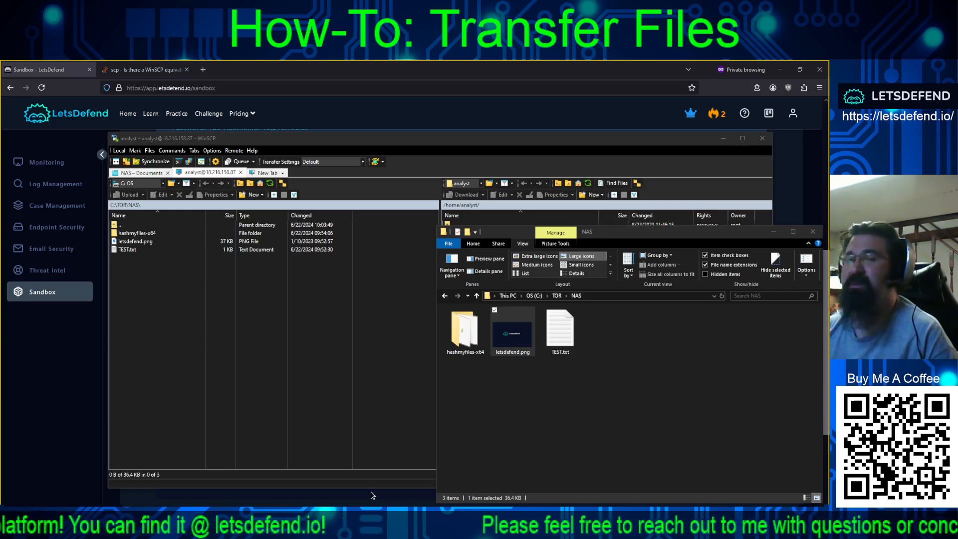
left_click_drag(688, 502, 528, 109)
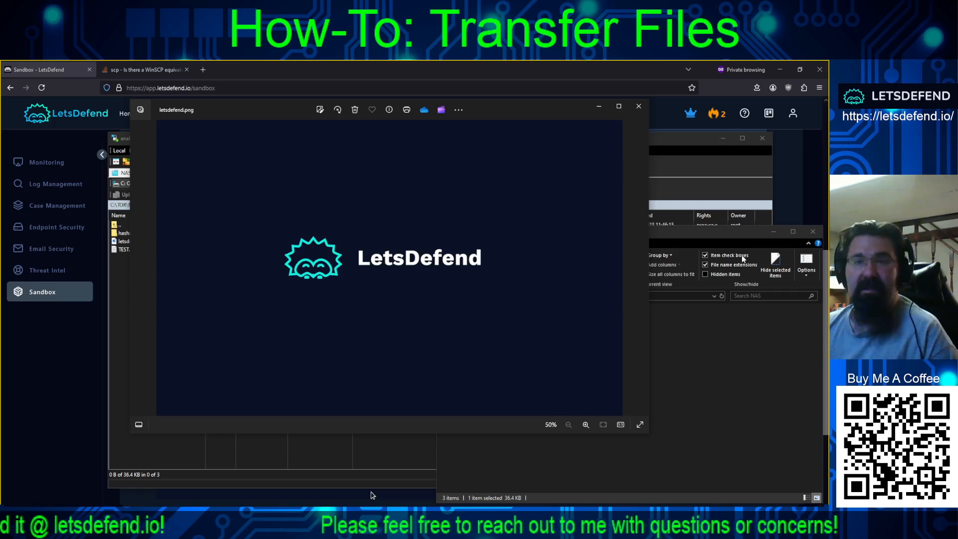
left_click(638, 106)
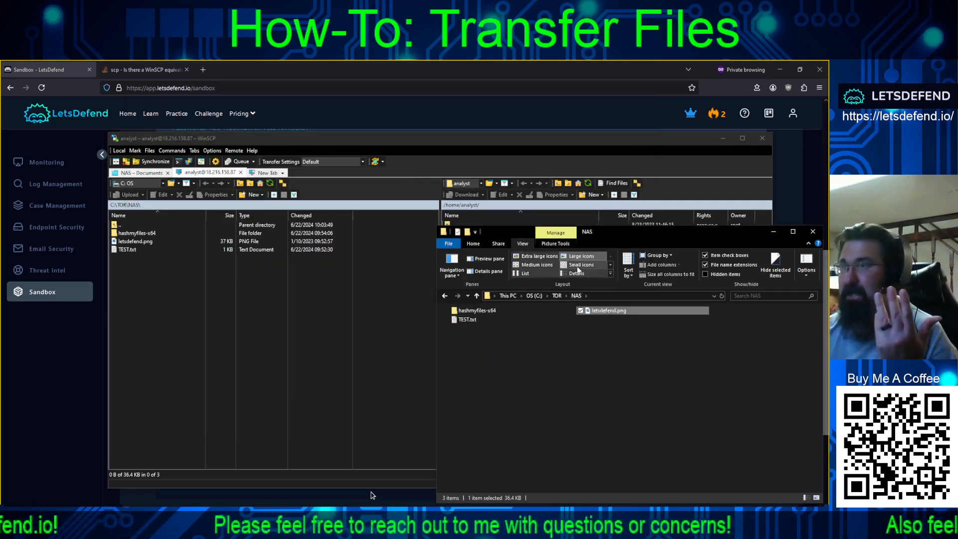
left_click(604, 387)
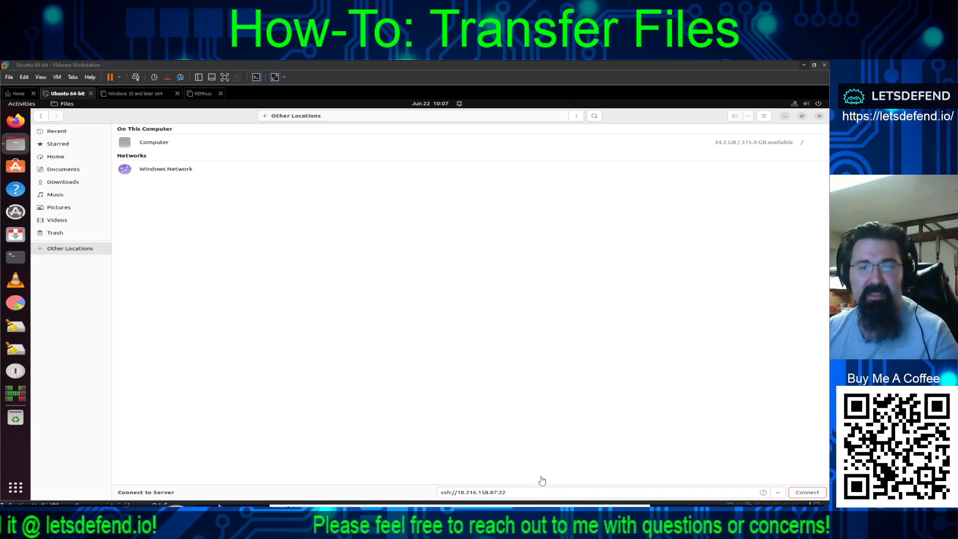
- Connect to the SSH server 18.216.158.87 as user analyst with the sandbox password
left_click(805, 495)
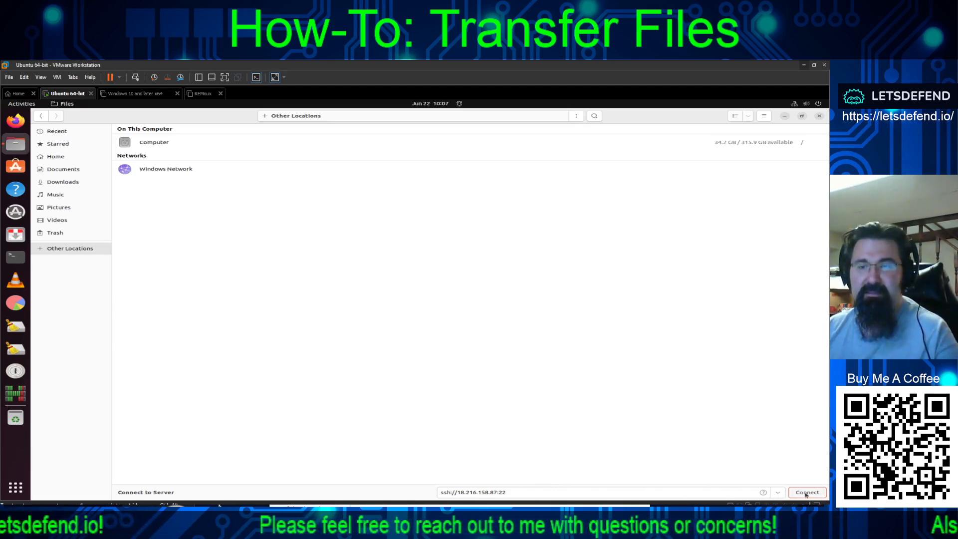
left_click(805, 493)
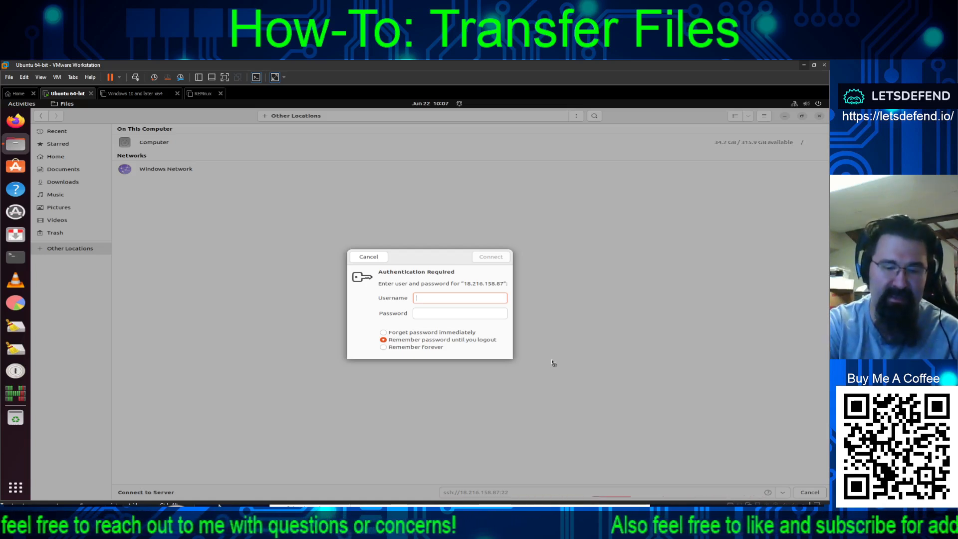
type("analyst")
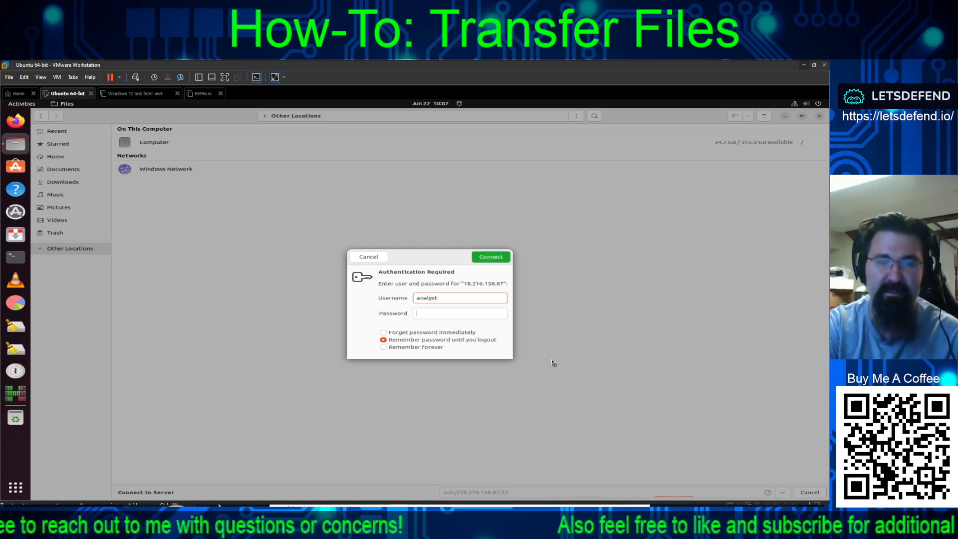
key("Tab")
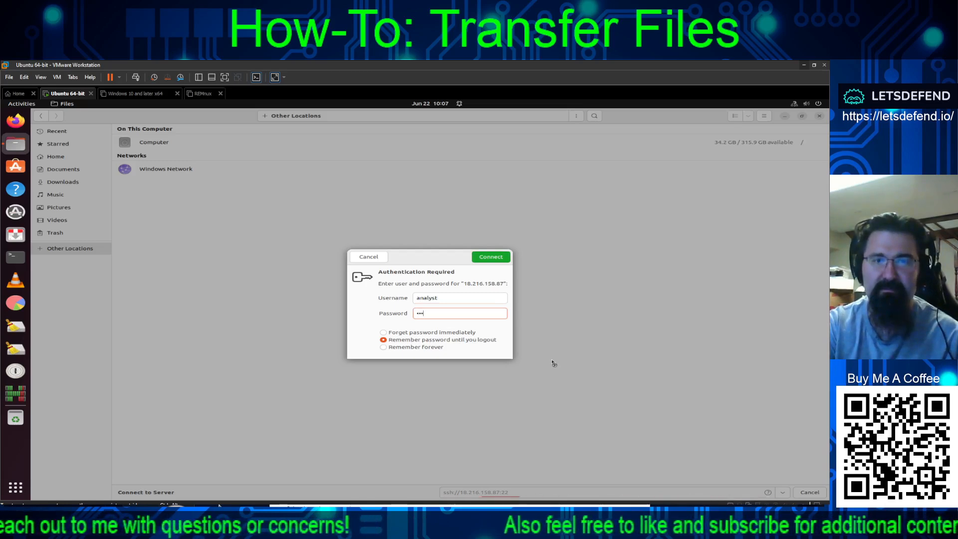
key("Return")
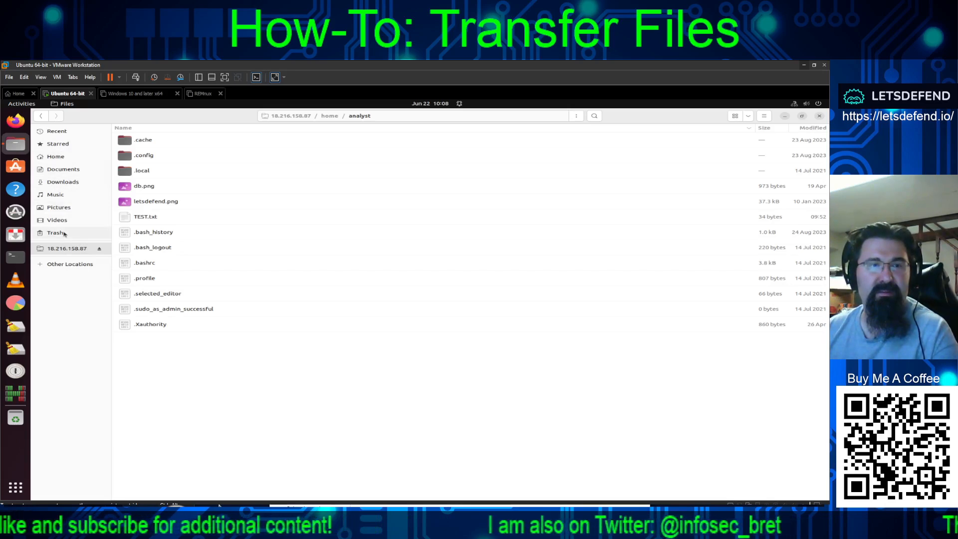
- Open Documents in a separate window and place it beside the server folder window
right_click(65, 171)
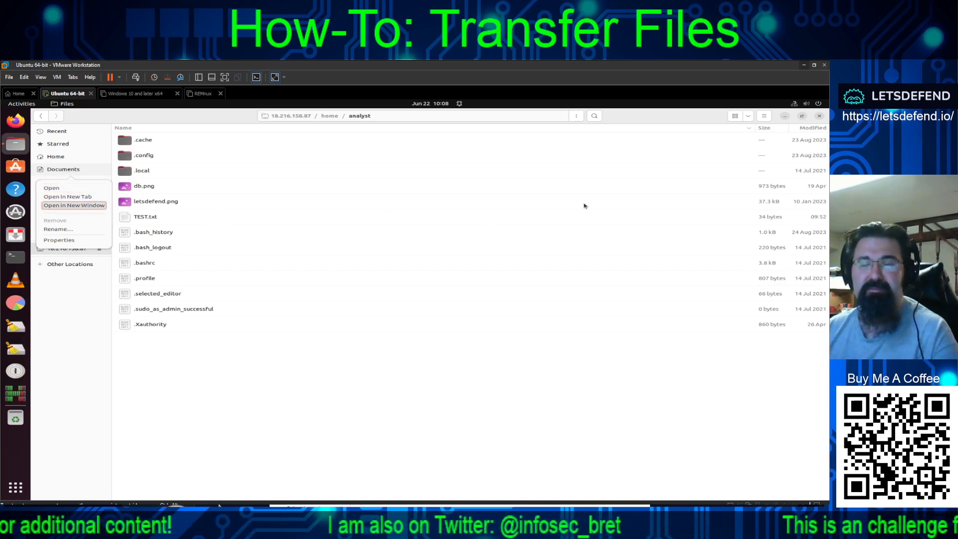
left_click(802, 118)
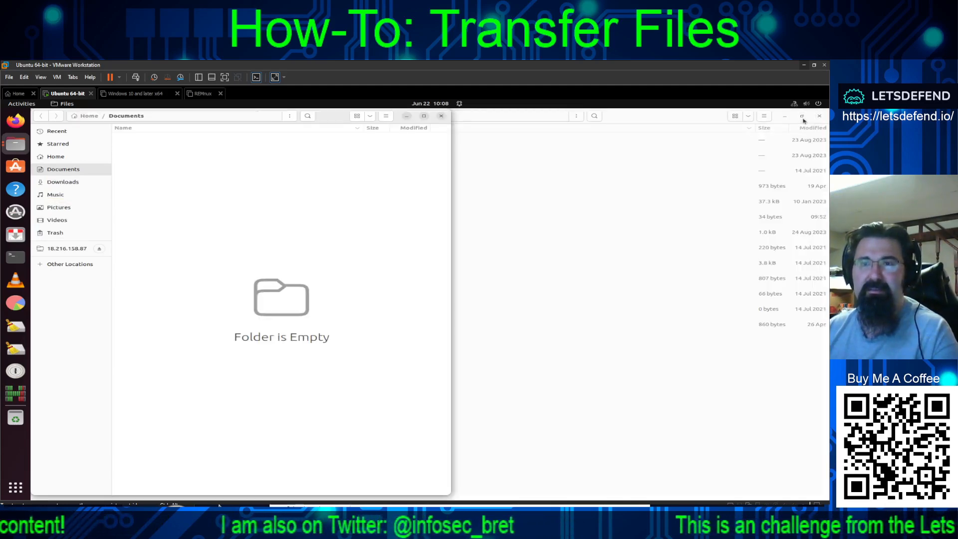
left_click(801, 117)
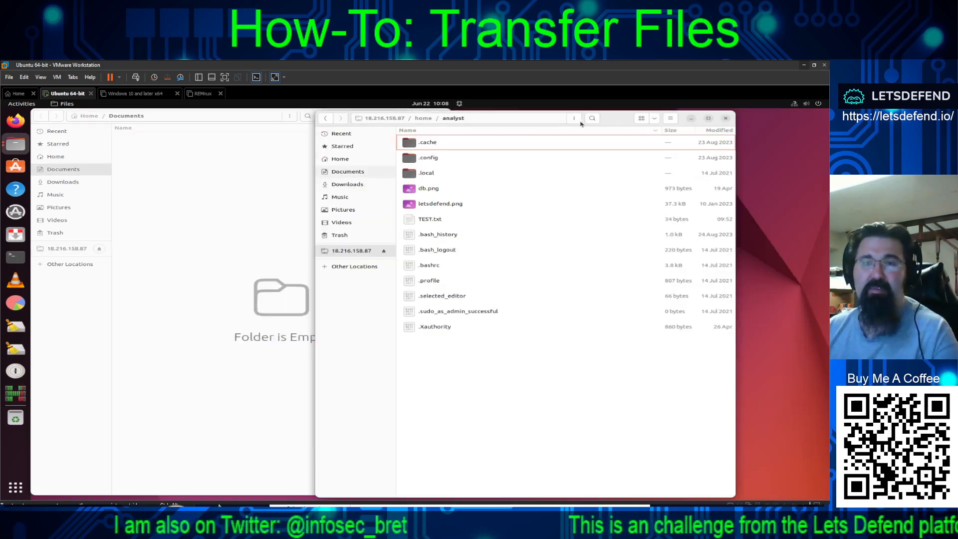
left_click_drag(612, 123, 707, 122)
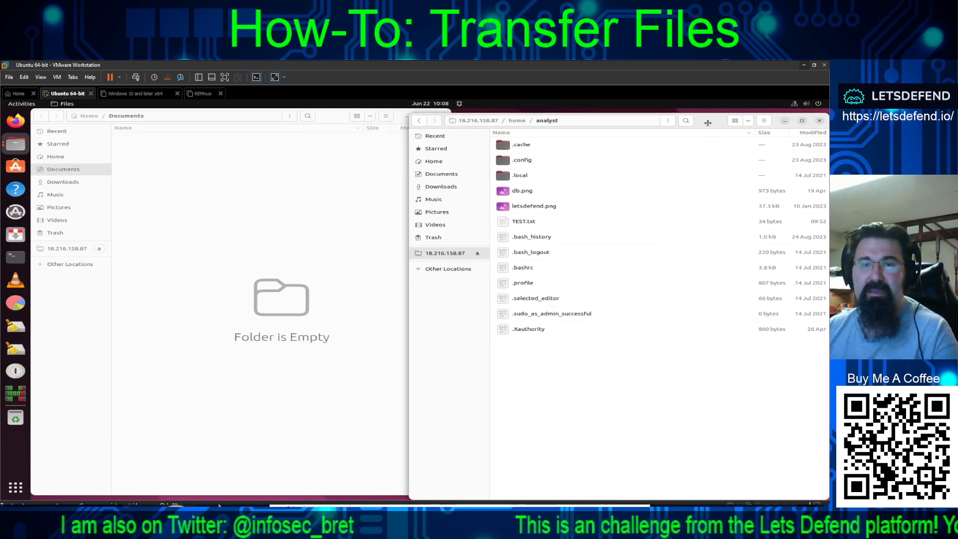
- Copy letsdefend.png from the server folder into Documents and preview it
right_click(520, 208)
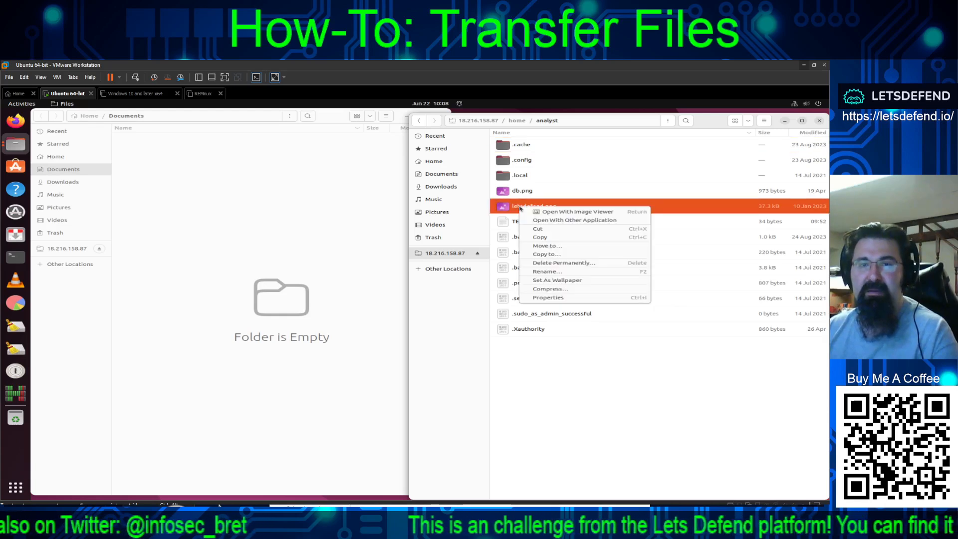
left_click(540, 236)
left_click(200, 181)
right_click(201, 181)
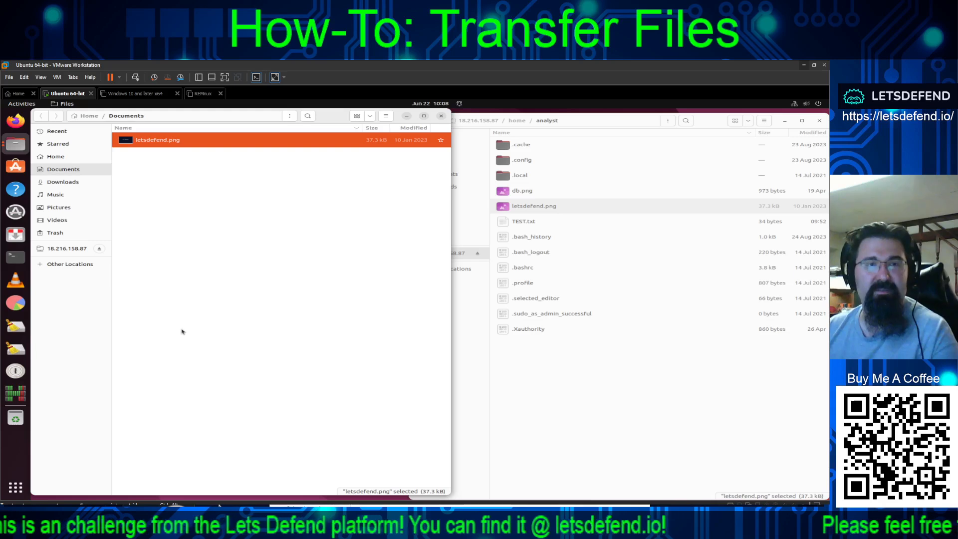
key("Return")
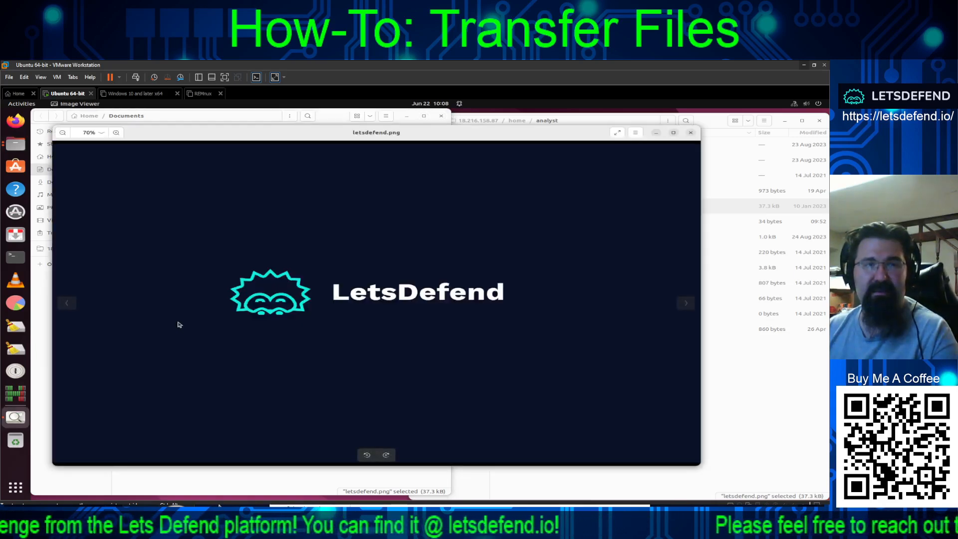
left_click(690, 133)
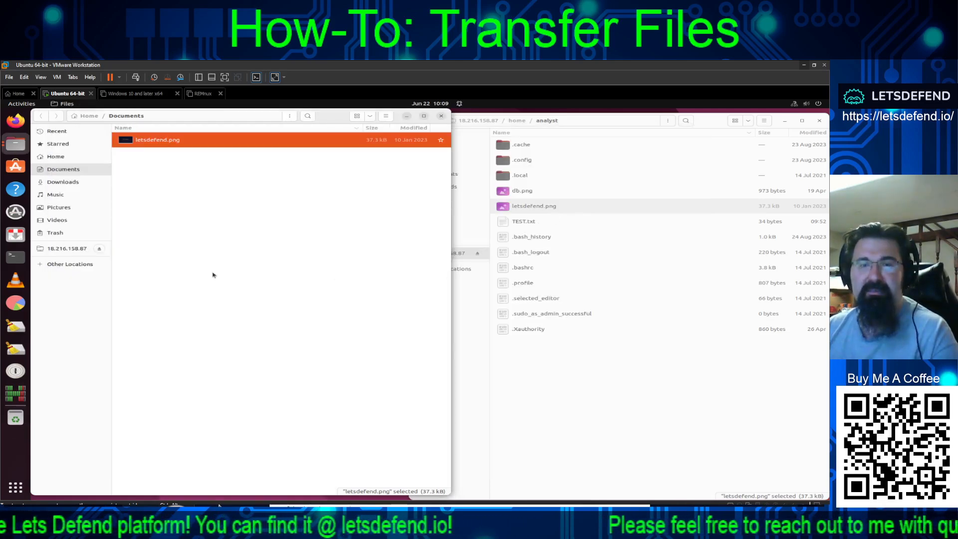
left_click(215, 275)
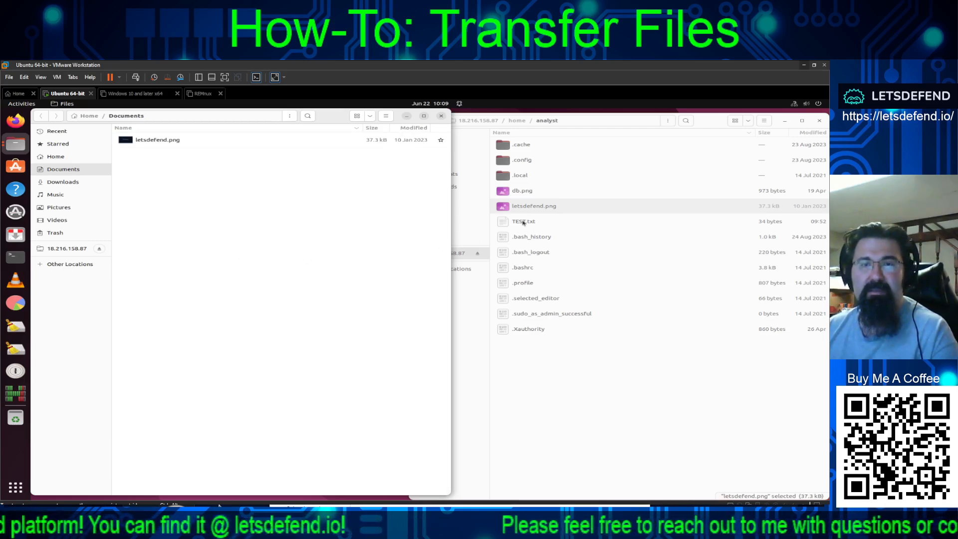
- Copy the server's TEST.txt and paste it into Documents next to letsdefend.png
left_click(521, 223)
right_click(521, 223)
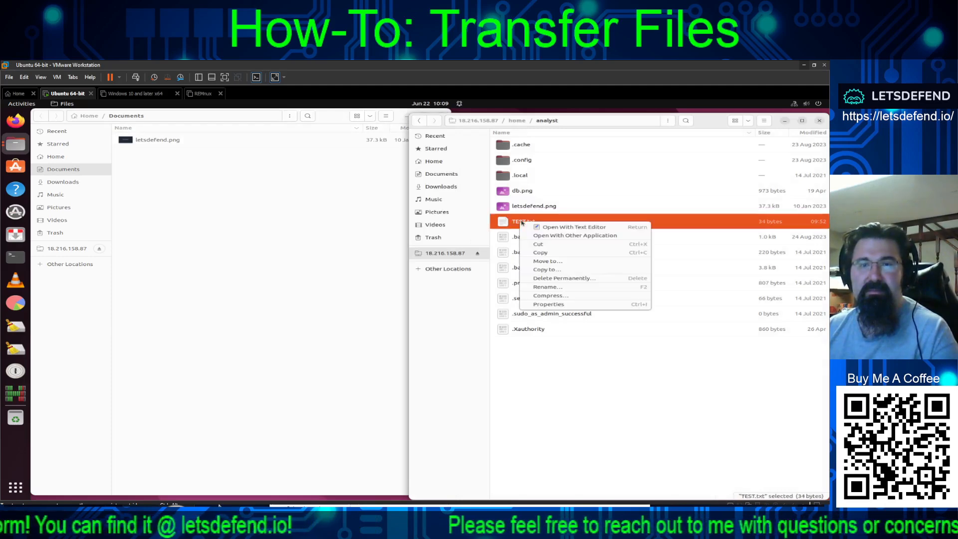
left_click(519, 224)
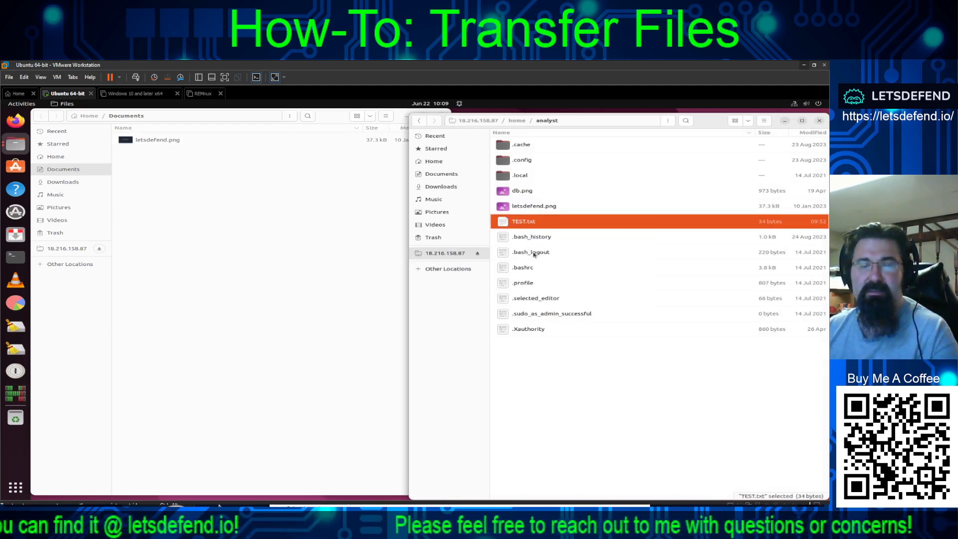
right_click(520, 224)
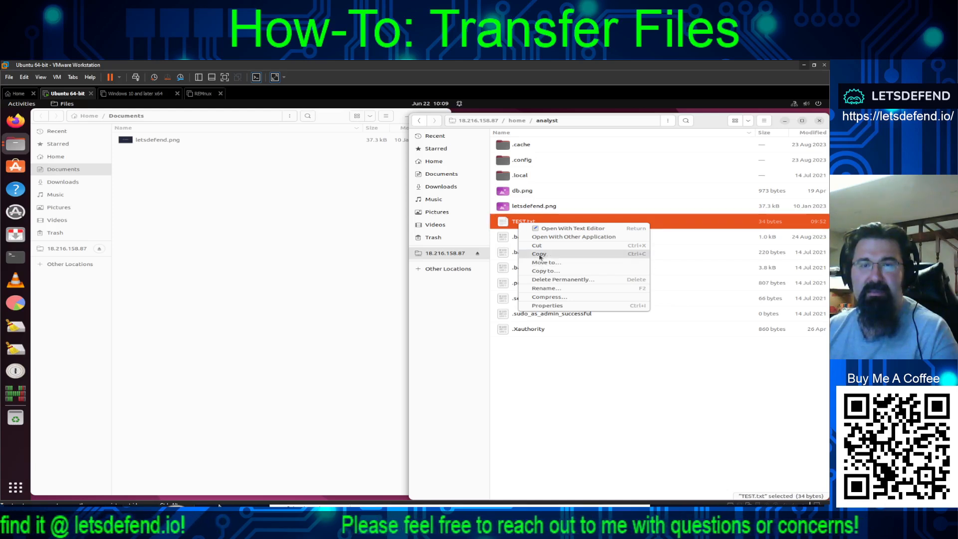
left_click(540, 255)
left_click(211, 231)
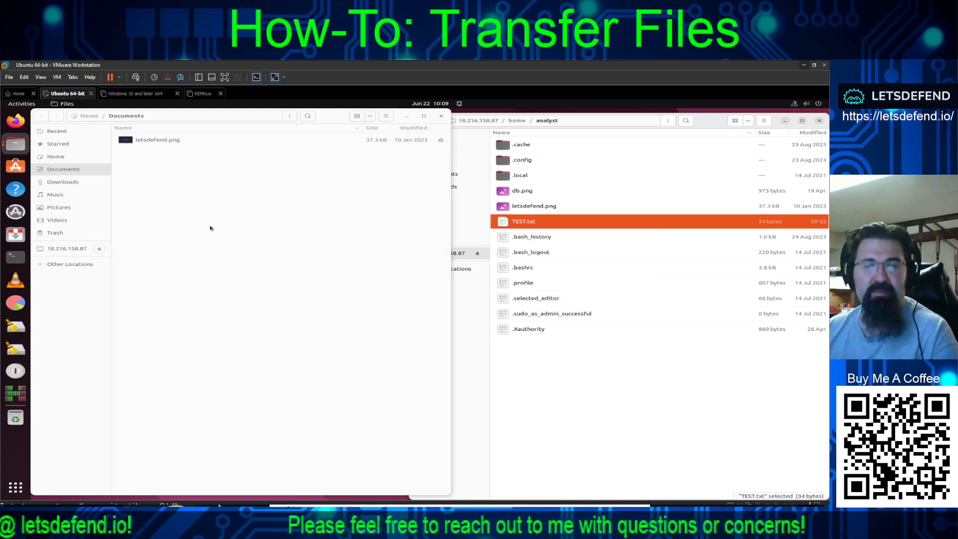
right_click(189, 233)
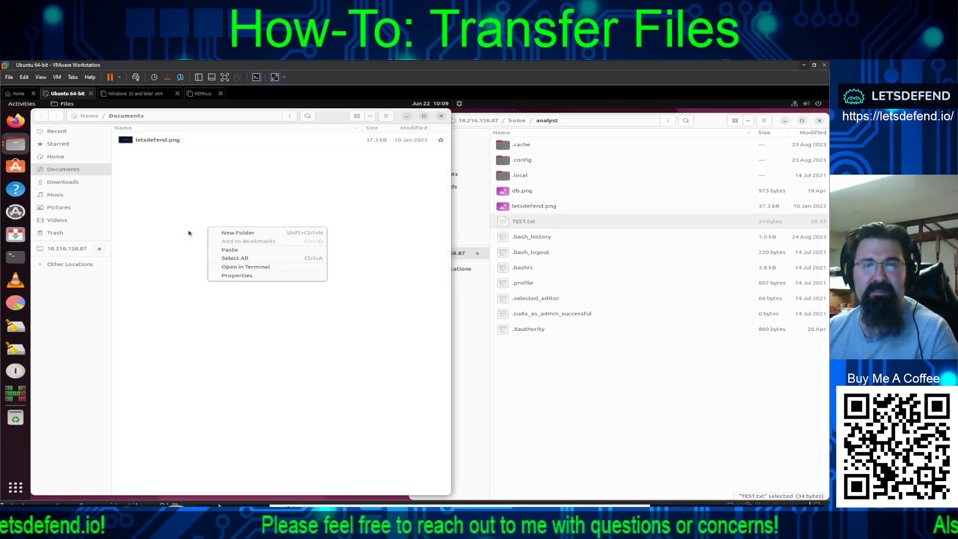
left_click(227, 249)
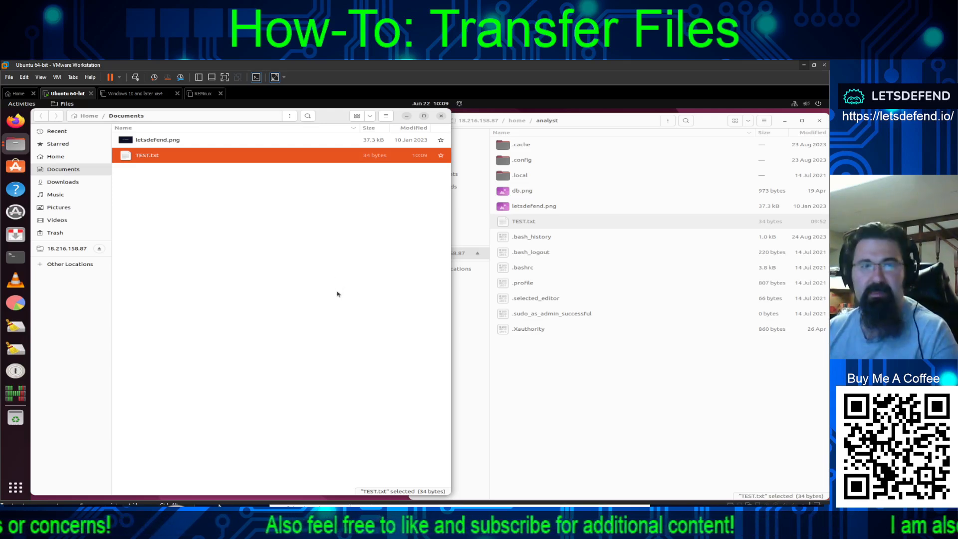
right_click(154, 159)
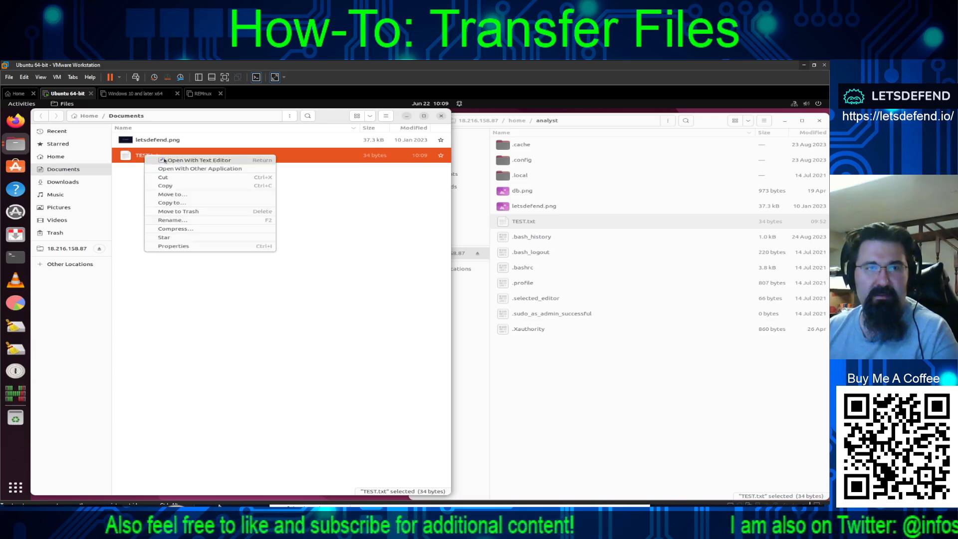
left_click(173, 258)
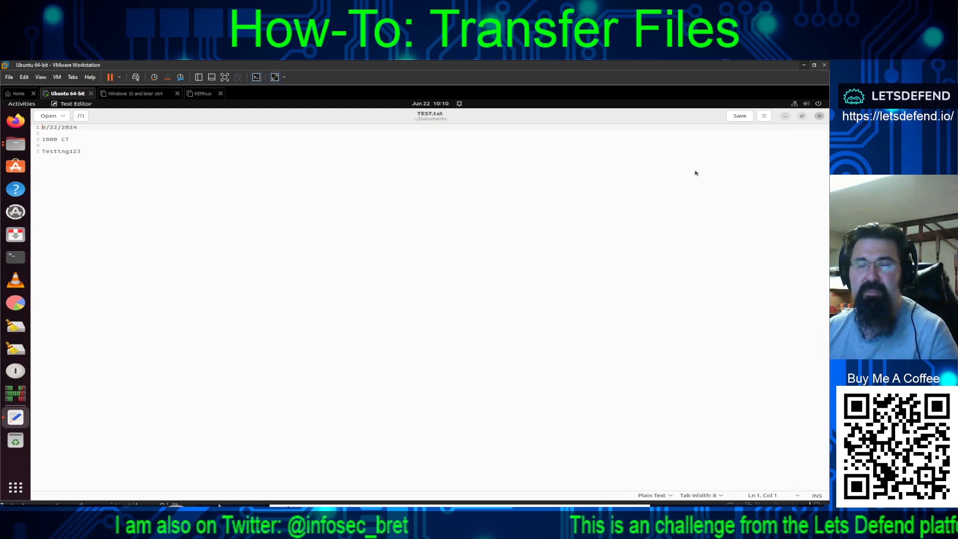
key("ctrl+q")
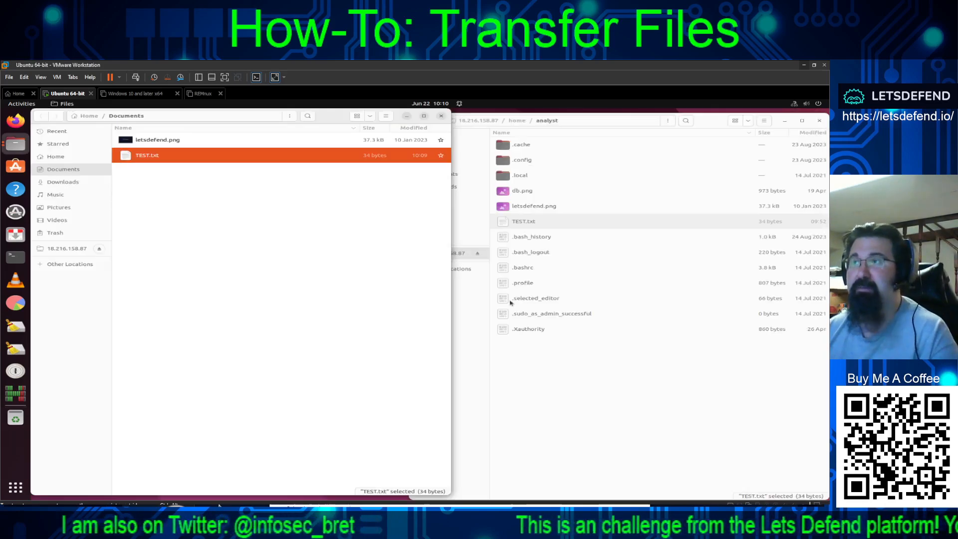
left_click(514, 223)
- Permanently delete TEST.txt from the server's home folder with Shift+Delete
right_click(513, 222)
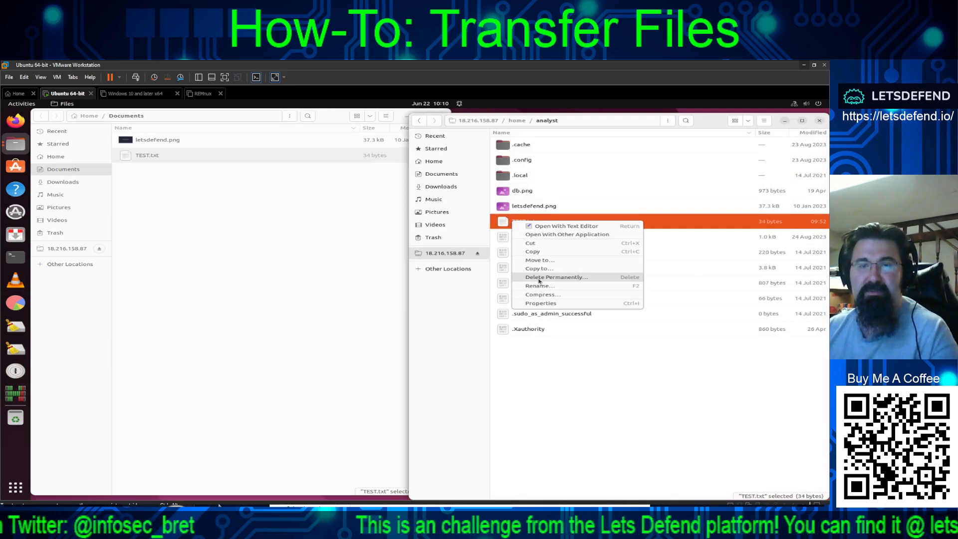
left_click(513, 368)
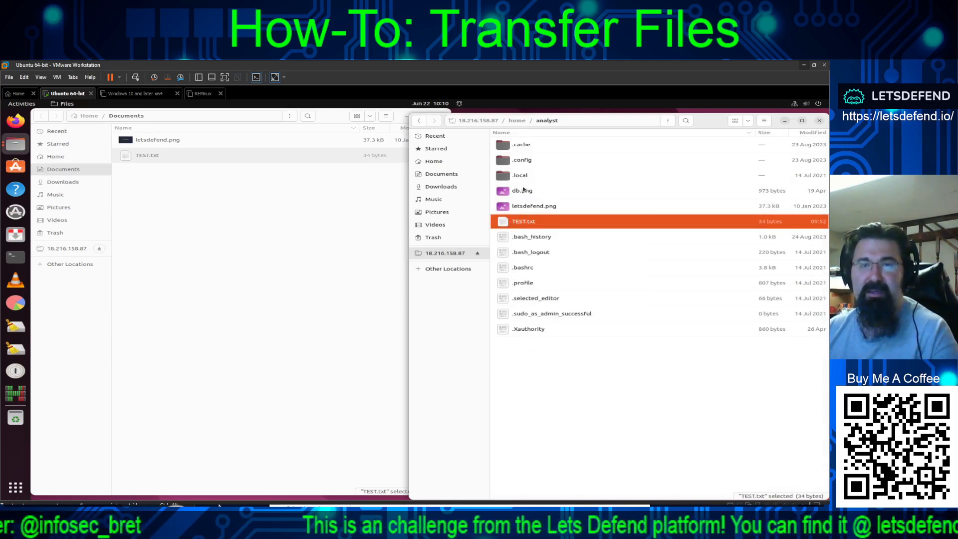
key("shift+Delete")
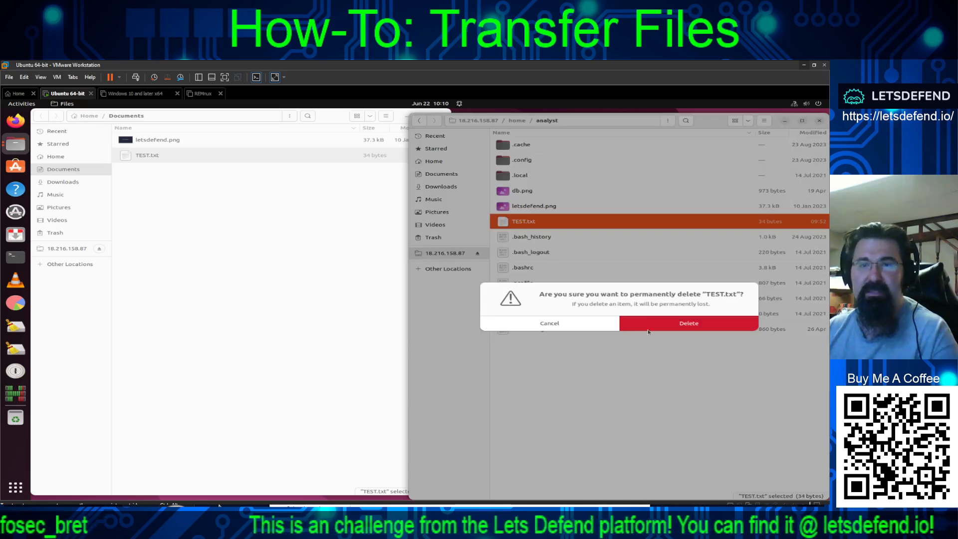
left_click(665, 329)
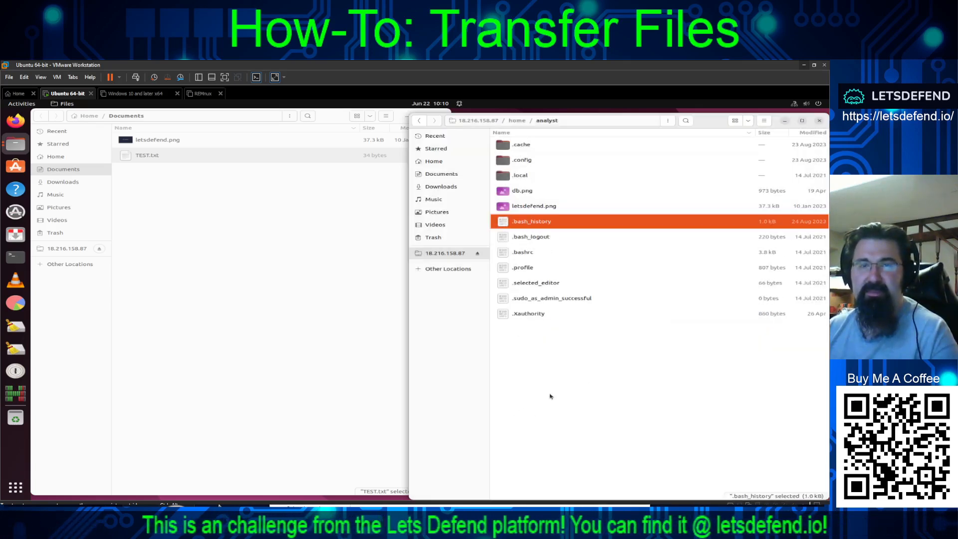
left_click(585, 370)
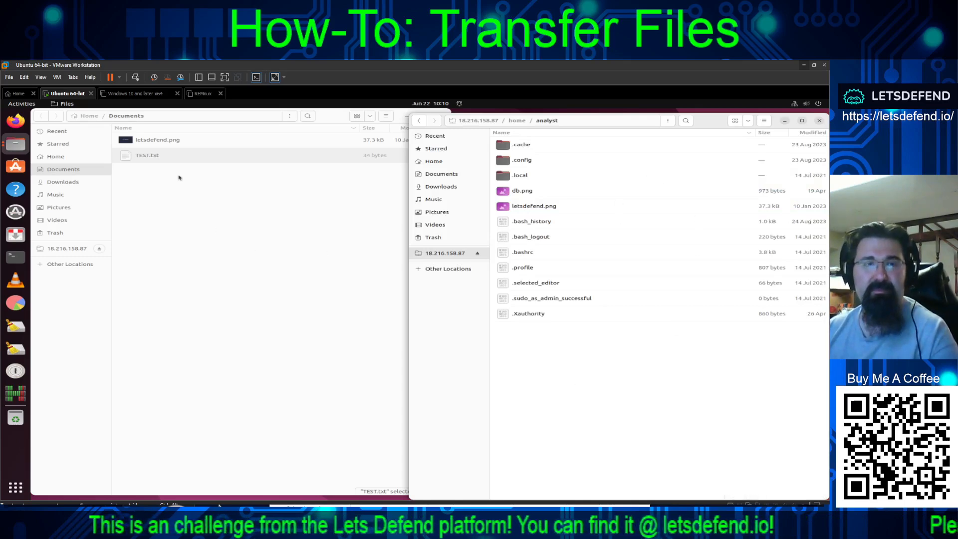
- Copy the local Documents TEST.txt and paste it into the remote analyst folder
left_click_drag(277, 248, 588, 387)
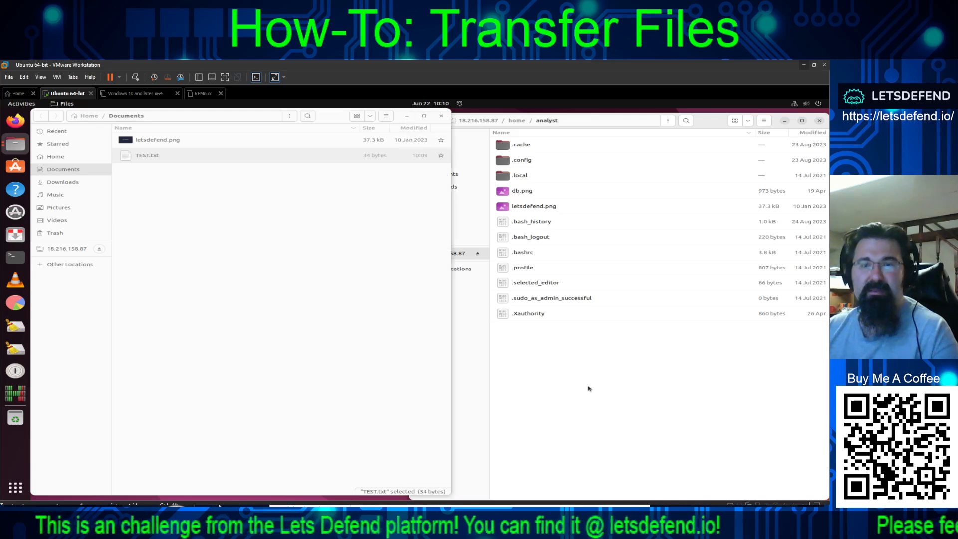
right_click(144, 154)
key("Escape")
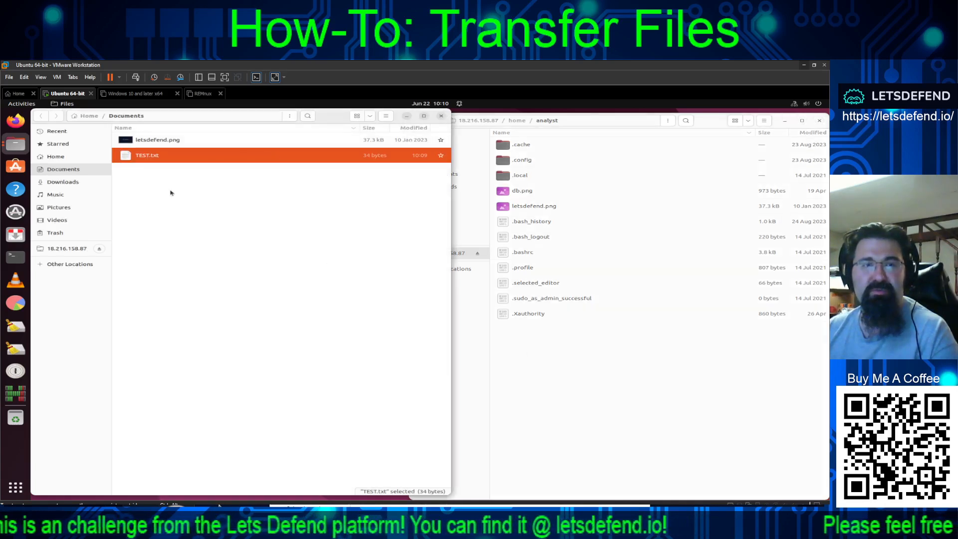
right_click(128, 150)
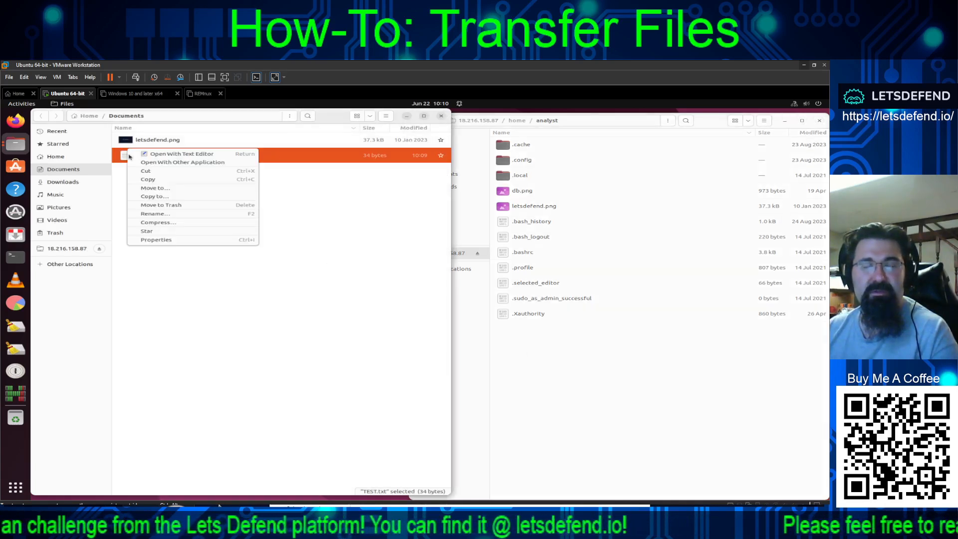
left_click(155, 179)
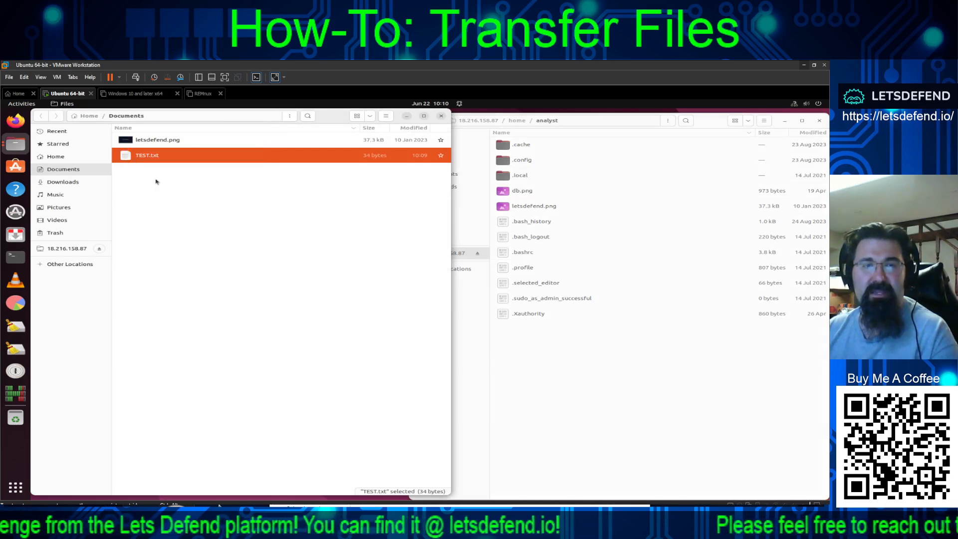
right_click(630, 360)
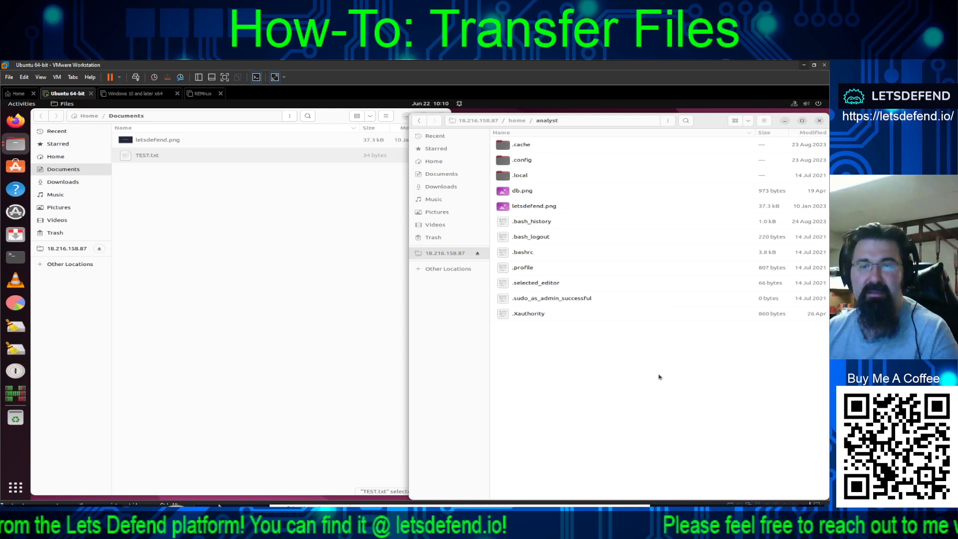
left_click(649, 383)
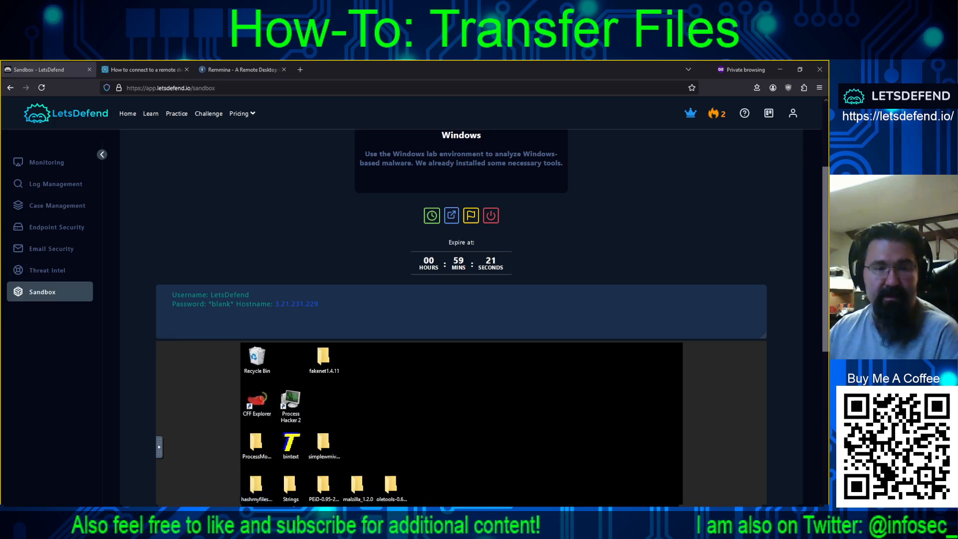
- Return from the LetsDefend sandbox page to the Ubuntu VM in VMware Workstation
left_click(196, 477)
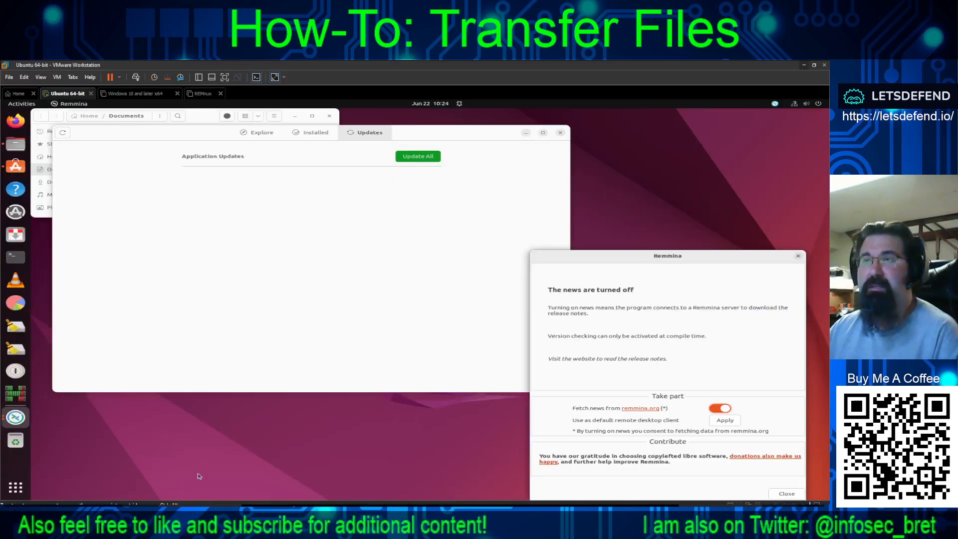
- Disable Remmina news fetching, close the news dialog, and close Ubuntu Software
left_click(717, 410)
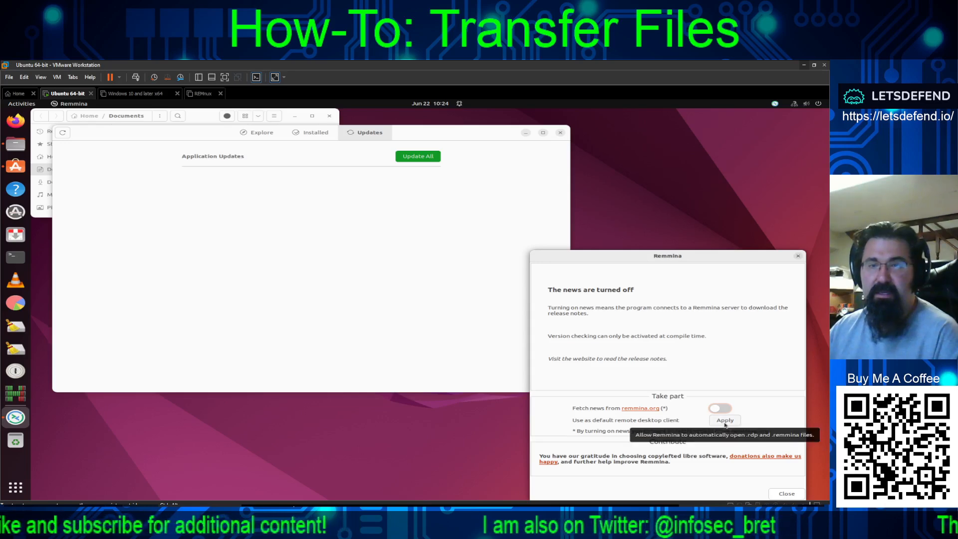
left_click(787, 493)
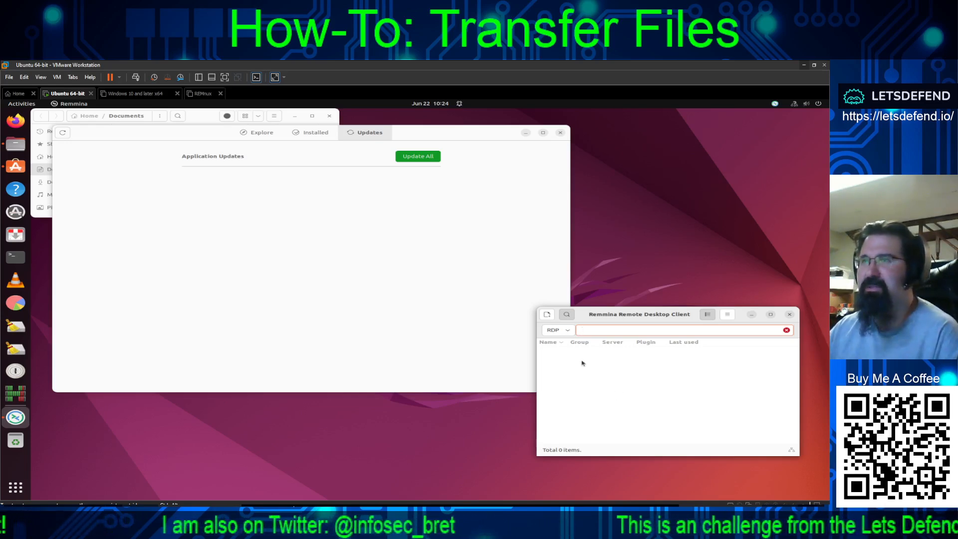
left_click(559, 134)
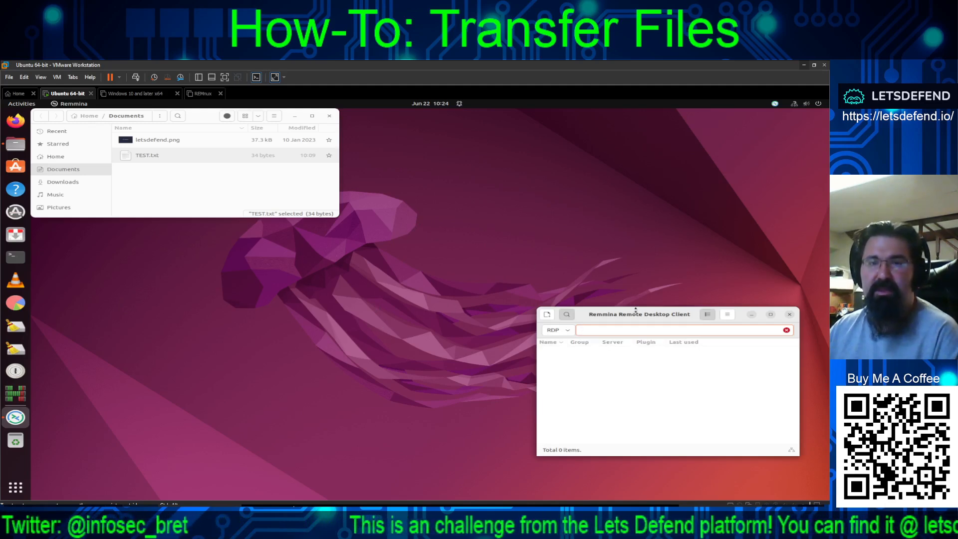
- Connect via RDP to pasted address 3.21.231.229, accepting the certificate and submitting credentials
left_click_drag(641, 315, 586, 212)
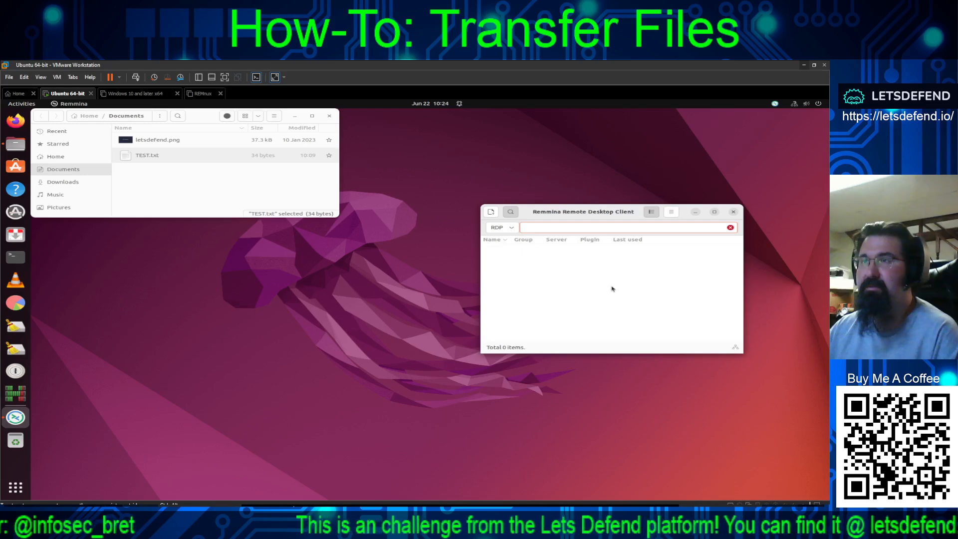
right_click(534, 227)
left_click(552, 250)
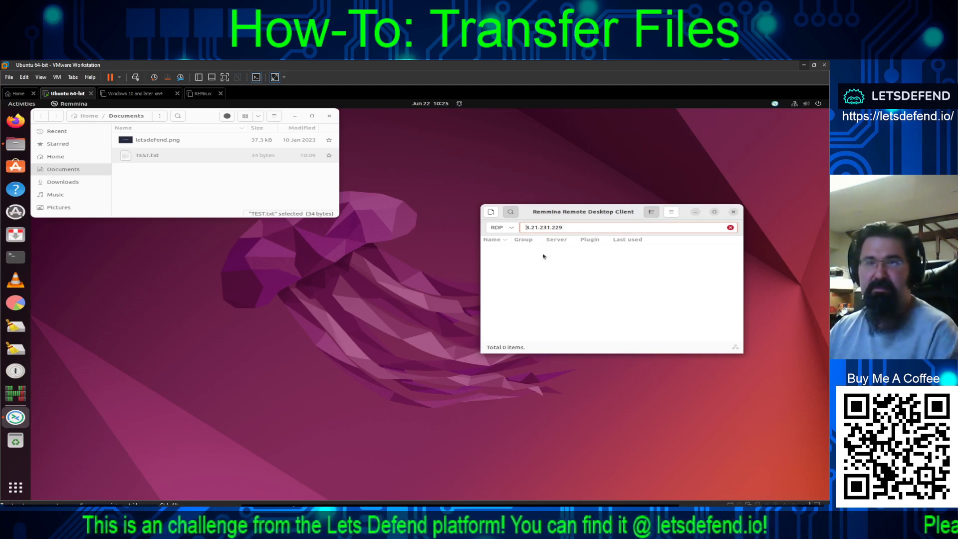
key("Return")
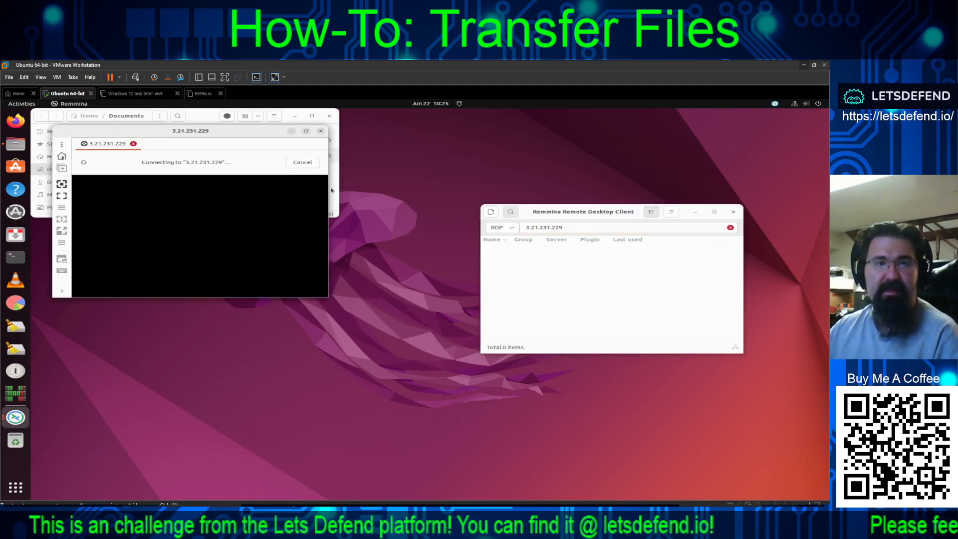
left_click_drag(275, 135, 465, 193)
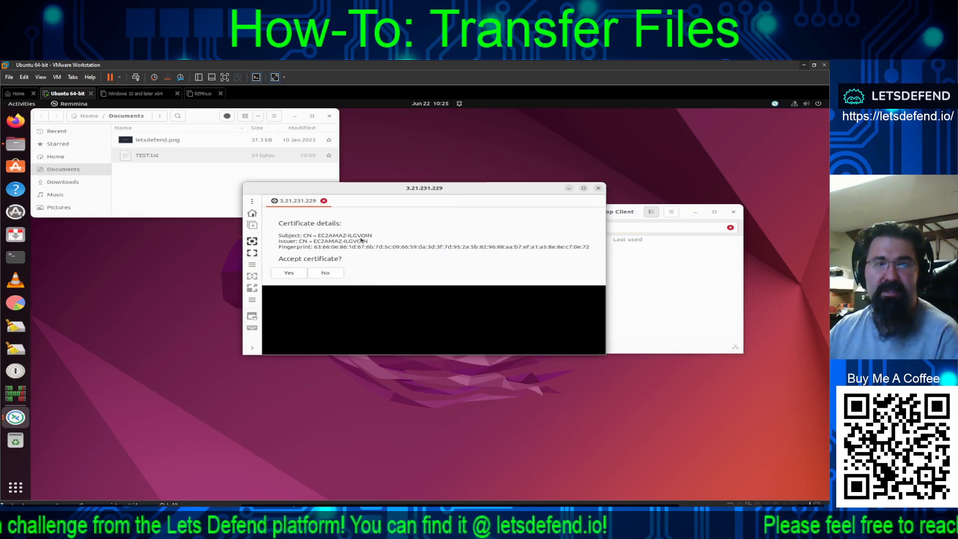
left_click(290, 273)
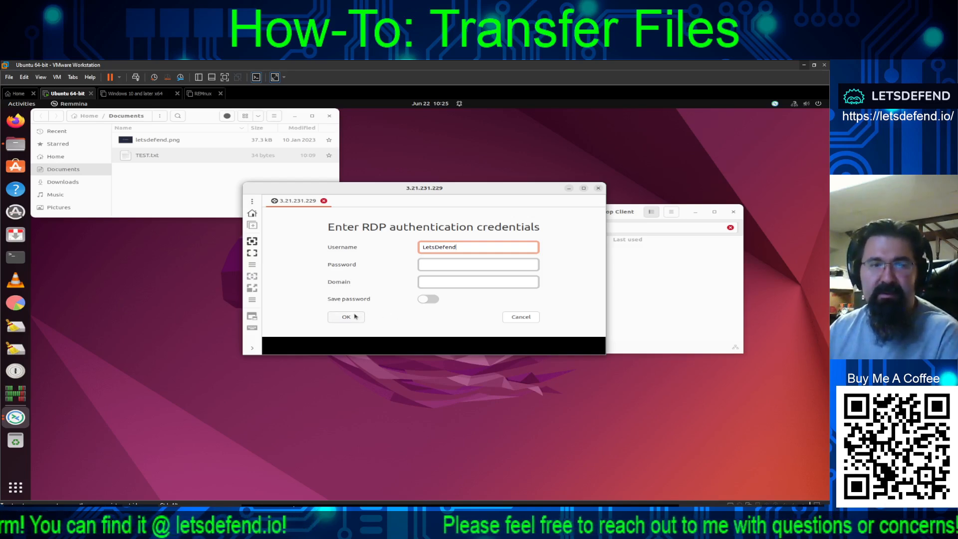
left_click(355, 317)
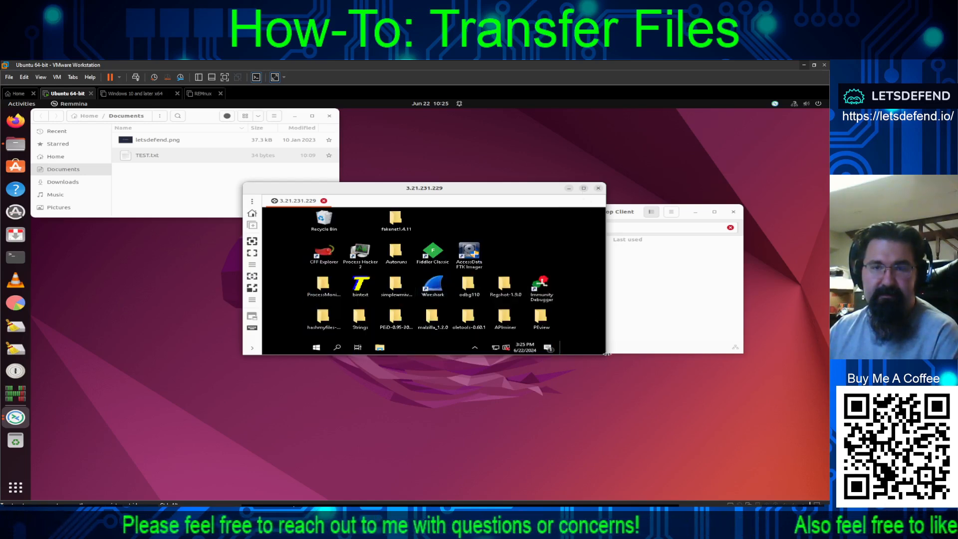
- Enlarge the Remmina session window and enable dynamic resolution update
left_click_drag(603, 356, 818, 497)
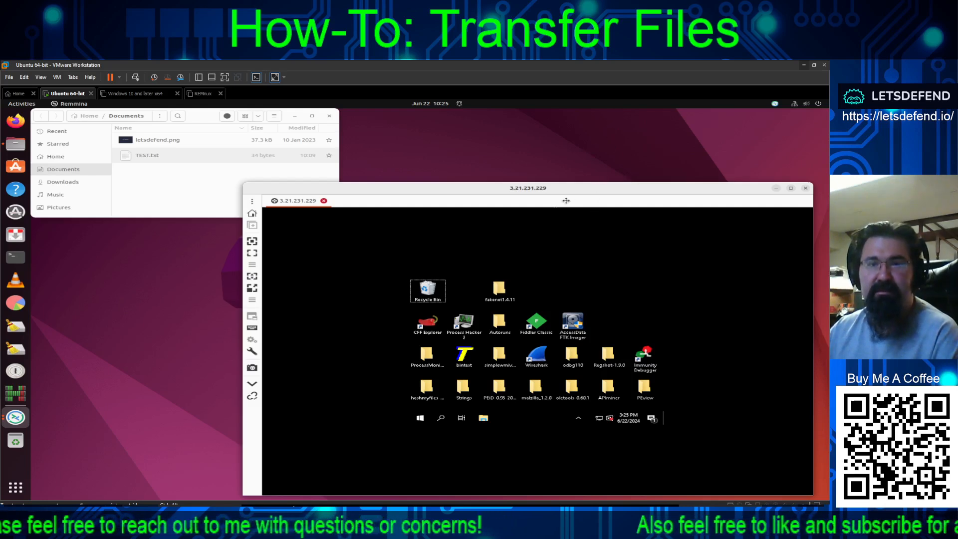
left_click_drag(555, 210, 398, 270)
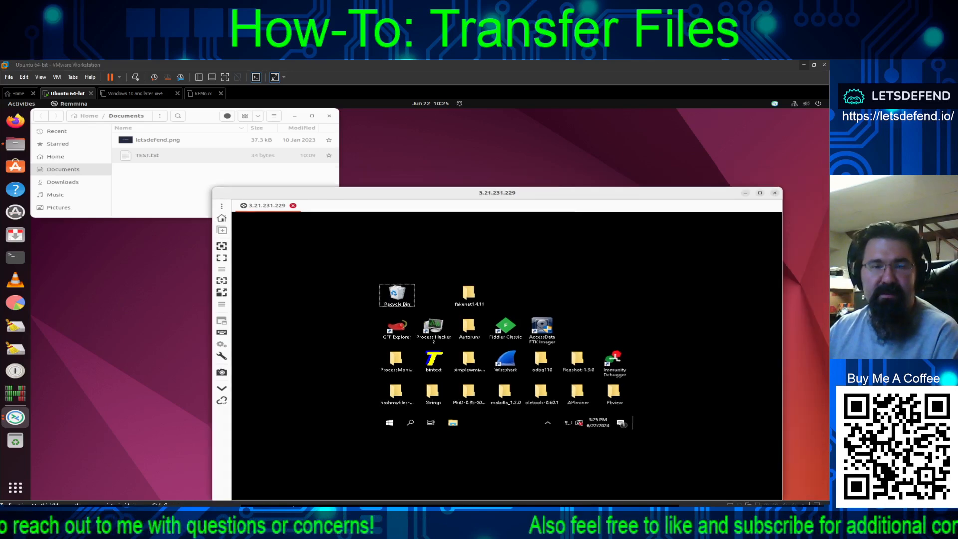
key("alt+Tab")
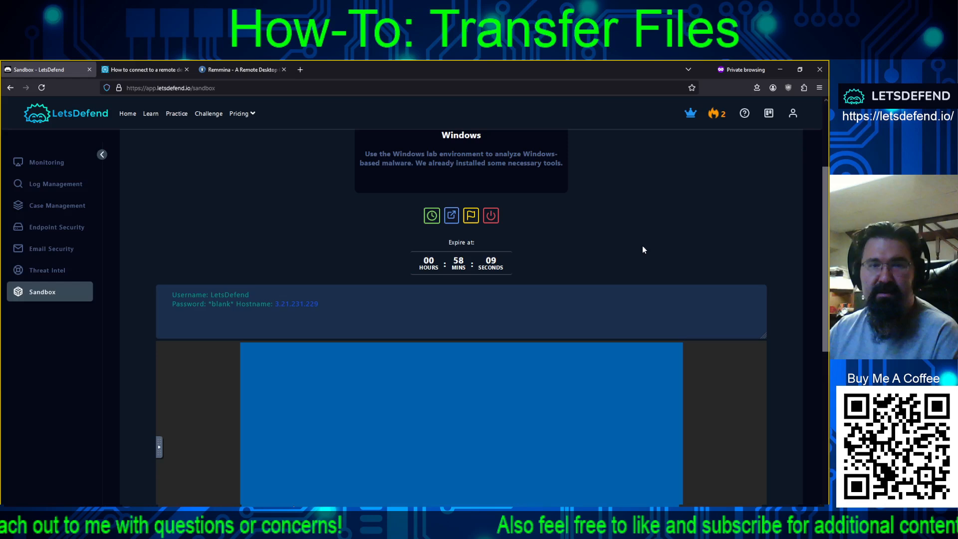
scroll(643, 249, "down", 5)
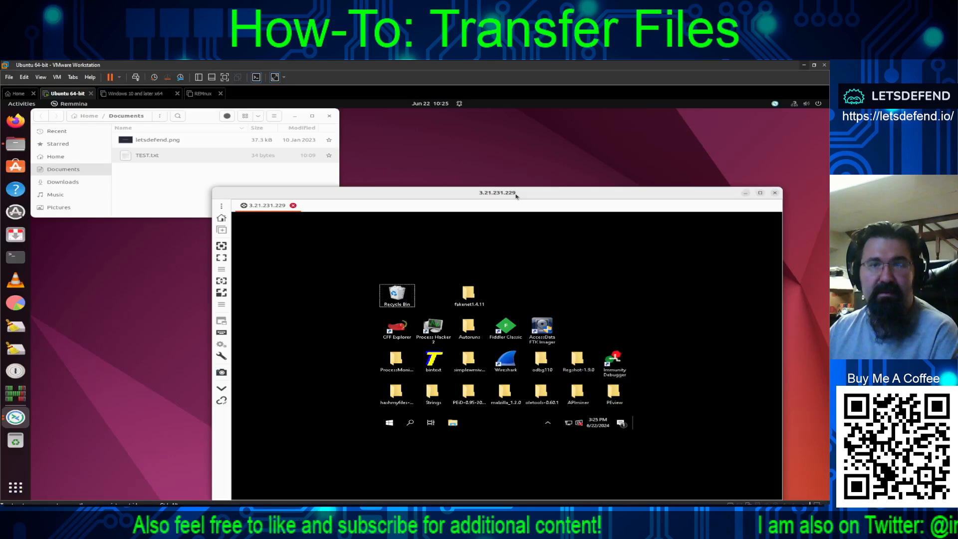
left_click_drag(516, 196, 533, 129)
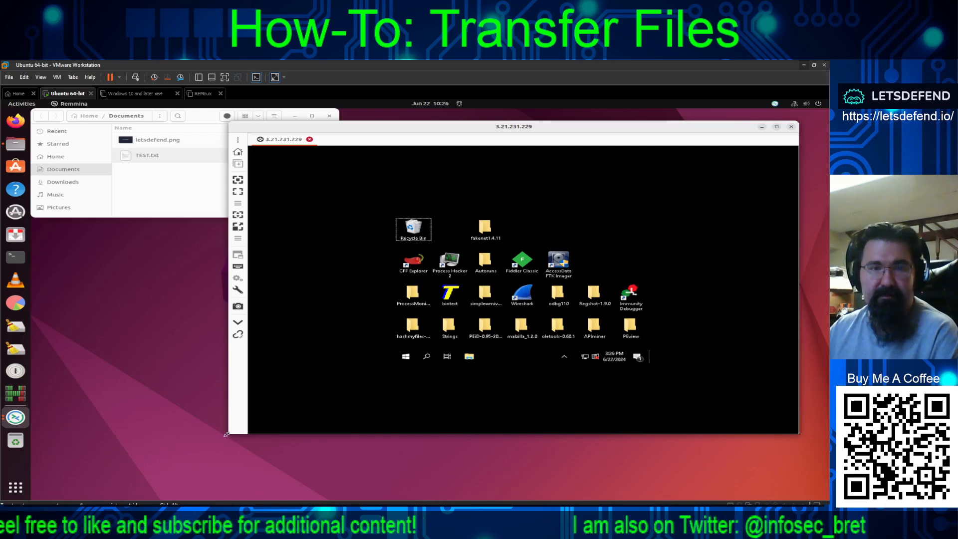
left_click_drag(182, 492, 179, 496)
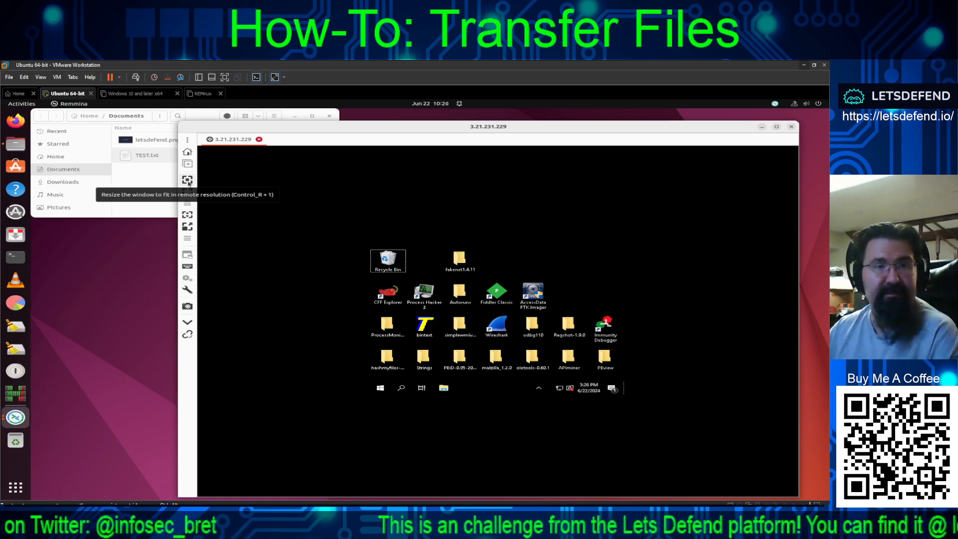
left_click(187, 215)
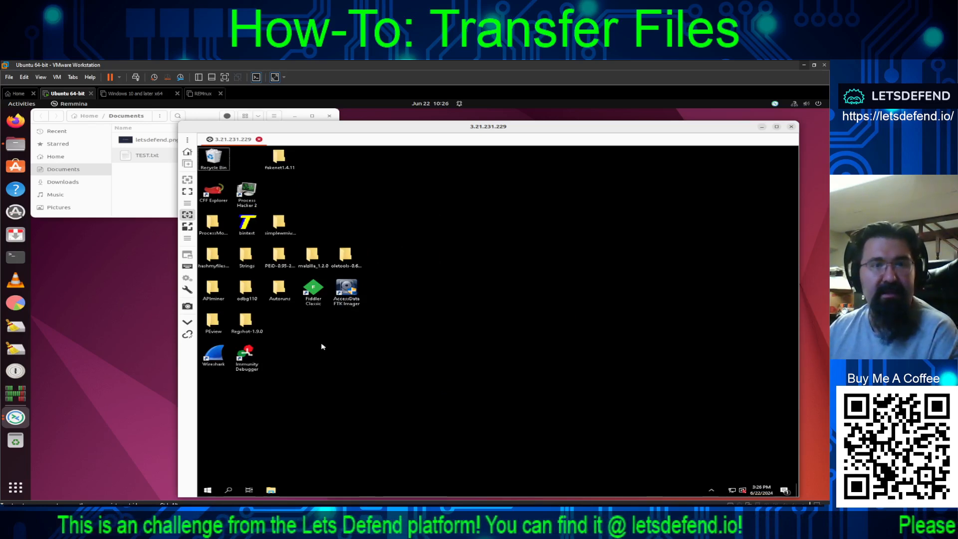
- Copy the remote HashMyFiles folder and open the paste menu in Ubuntu's Documents
right_click(216, 258)
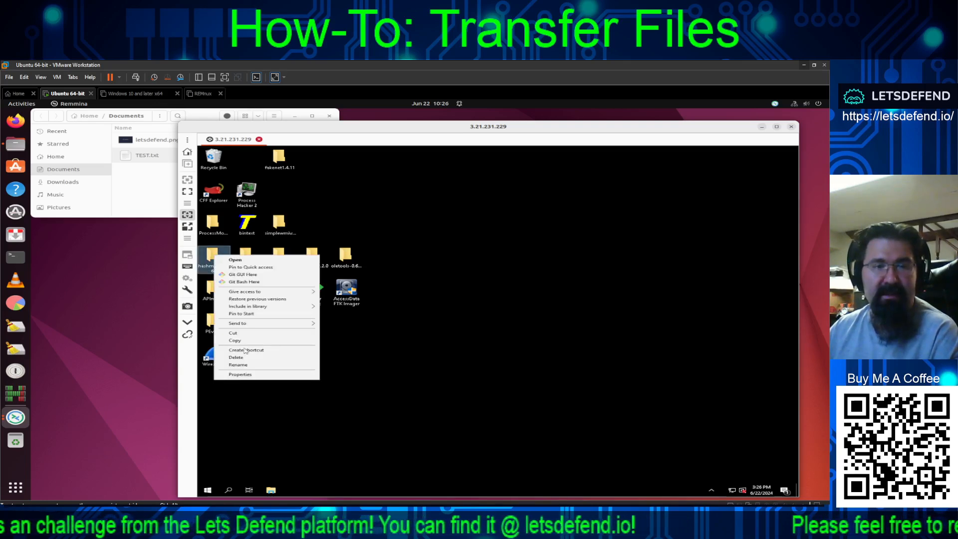
left_click(235, 342)
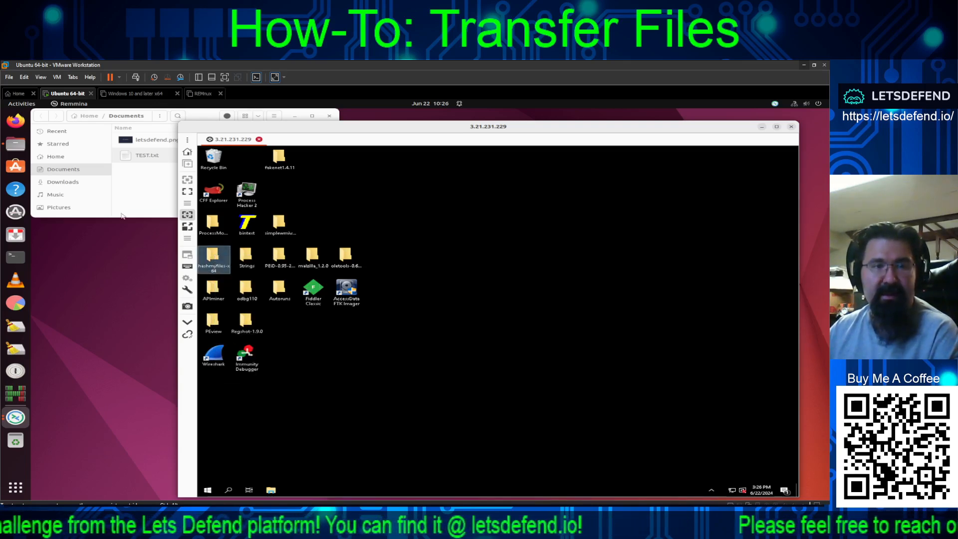
left_click(155, 185)
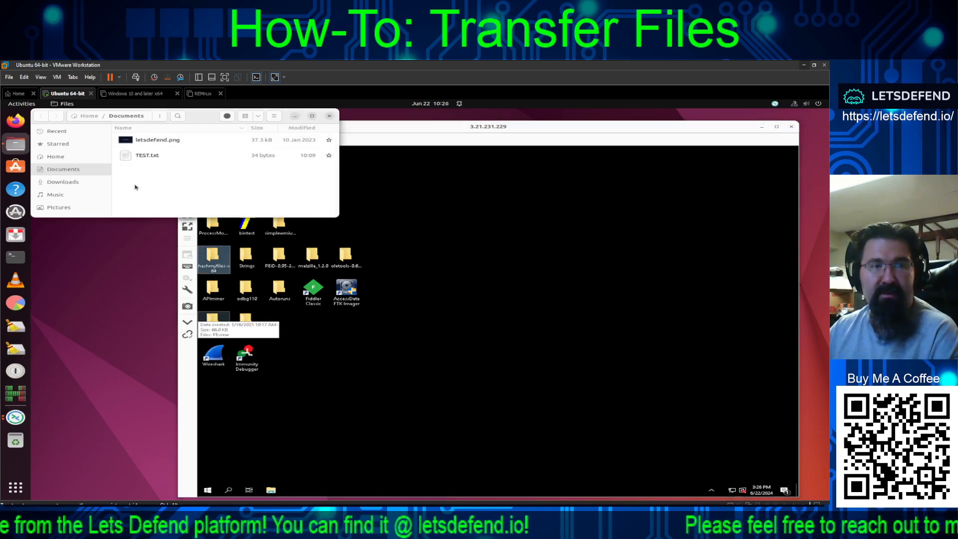
right_click(135, 187)
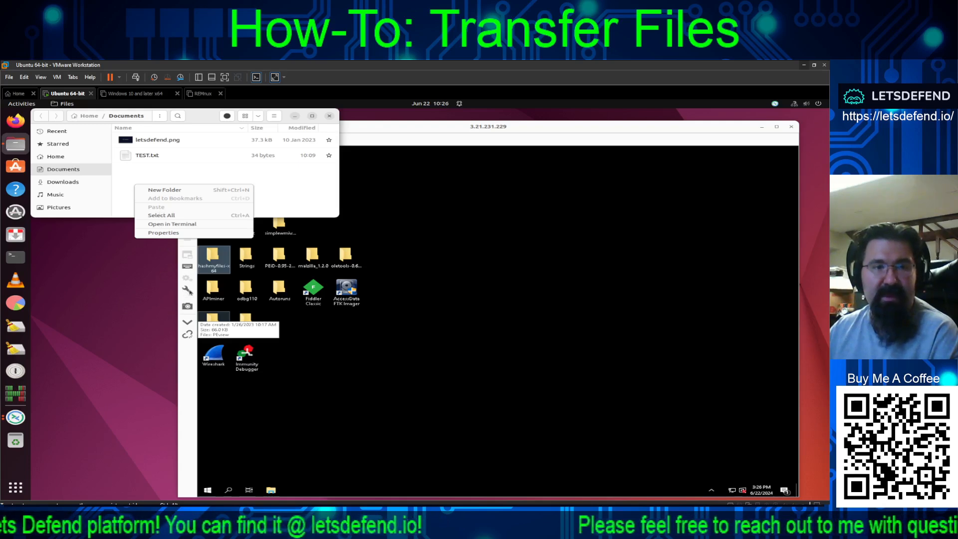
- Dismiss the Documents menu and turn on Grab keyboard for the remote session
left_click(188, 292)
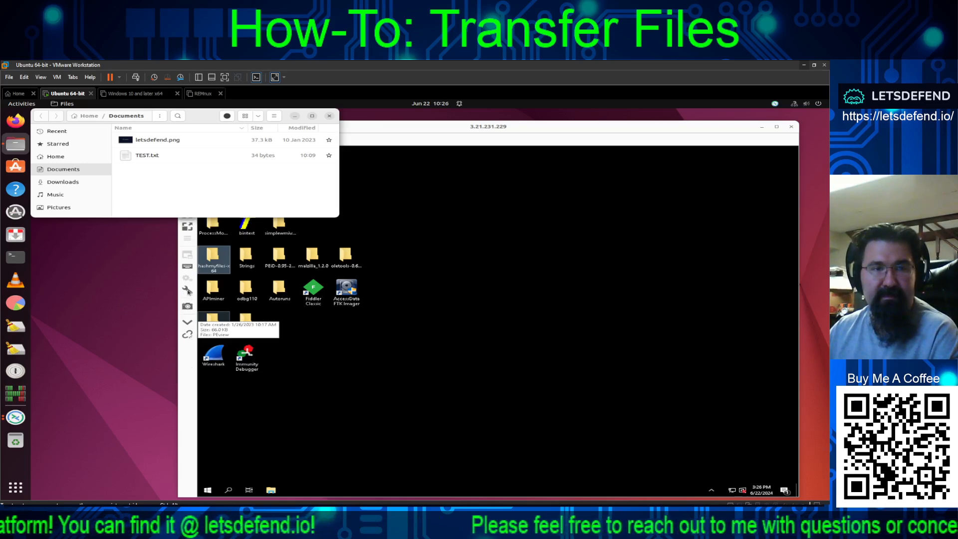
left_click(187, 292)
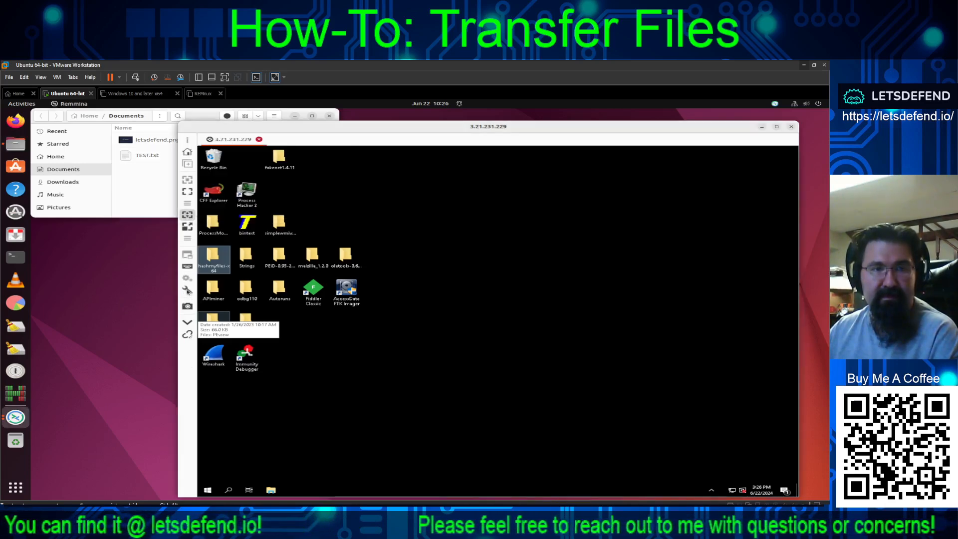
left_click(185, 294)
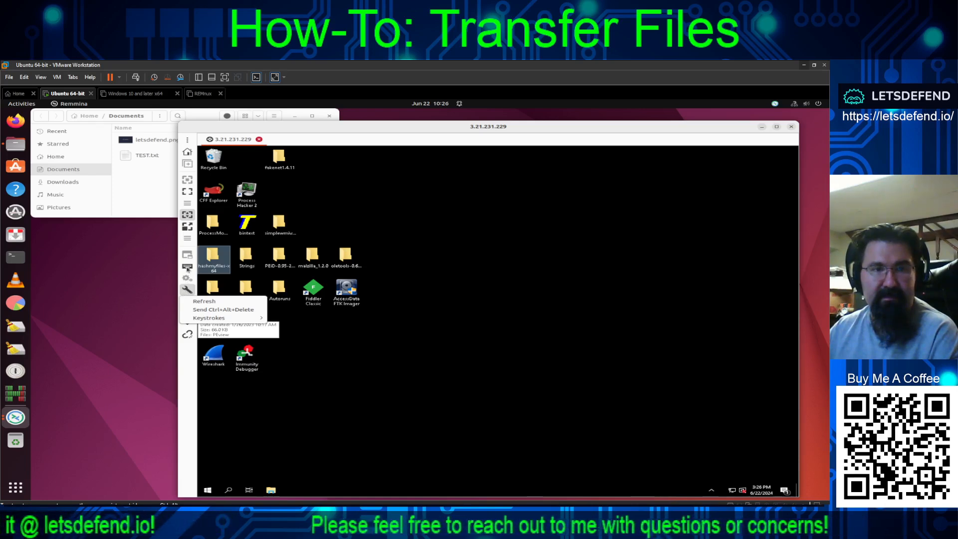
left_click(188, 269)
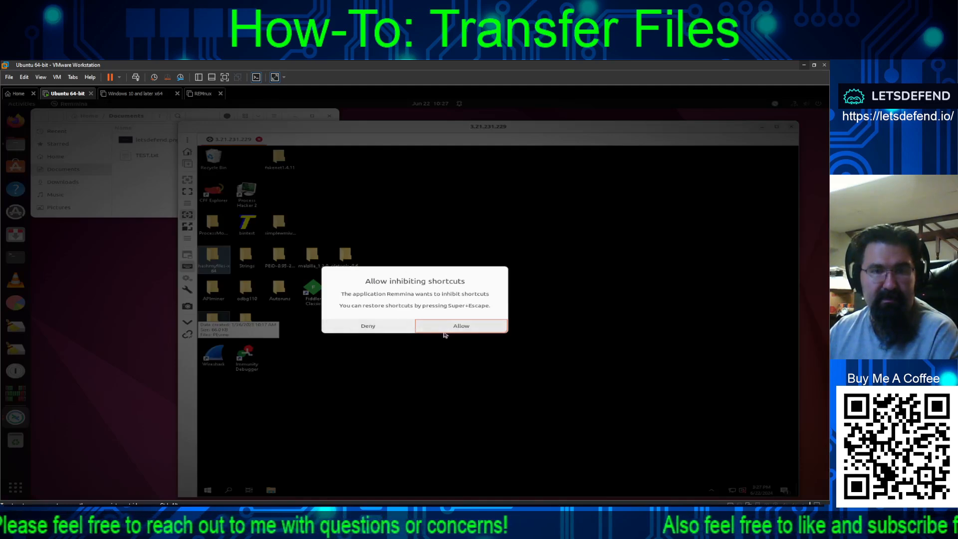
- Allow Remmina to inhibit the Ubuntu desktop's shortcuts
left_click(443, 328)
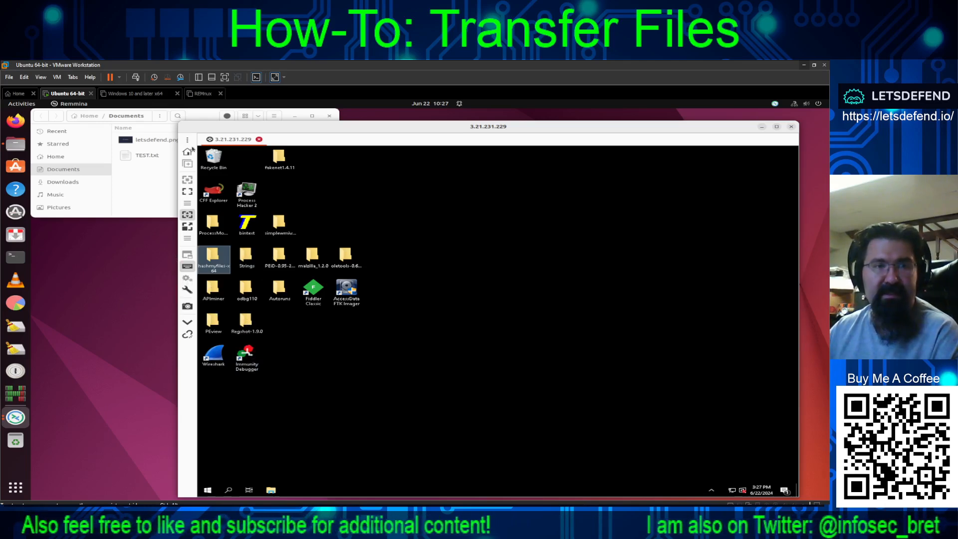
- End the Windows sandbox session and open Preferences from Remmina's main menu
left_click(259, 140)
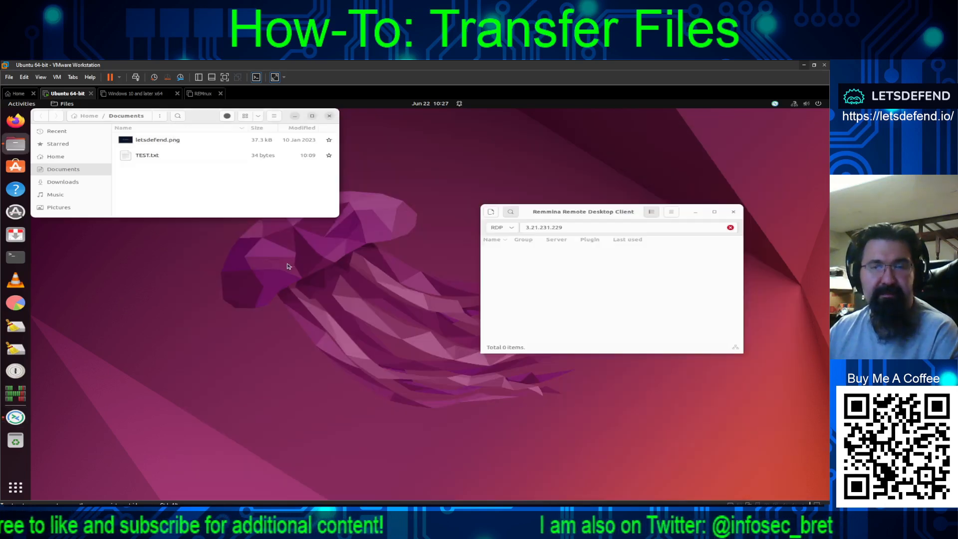
left_click(672, 215)
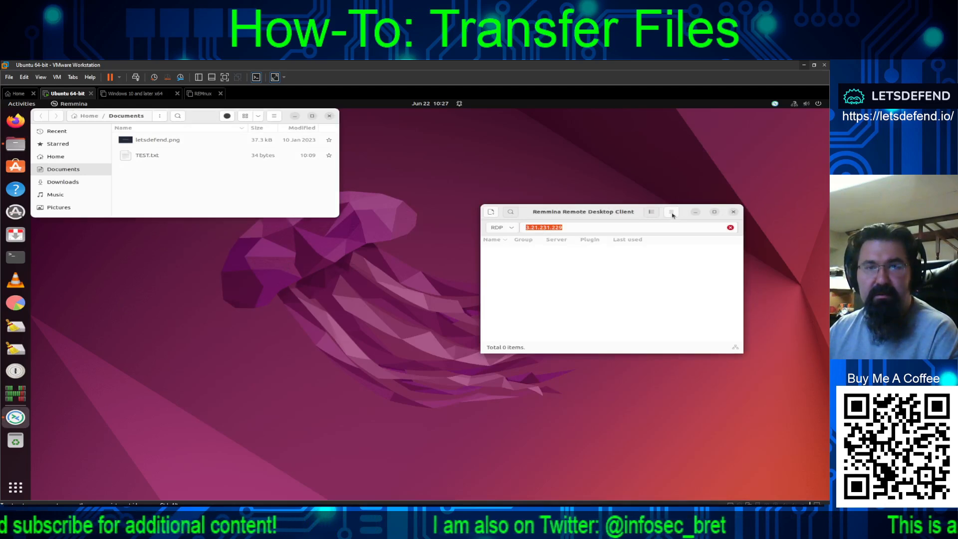
left_click(672, 216)
left_click(672, 215)
left_click(672, 215)
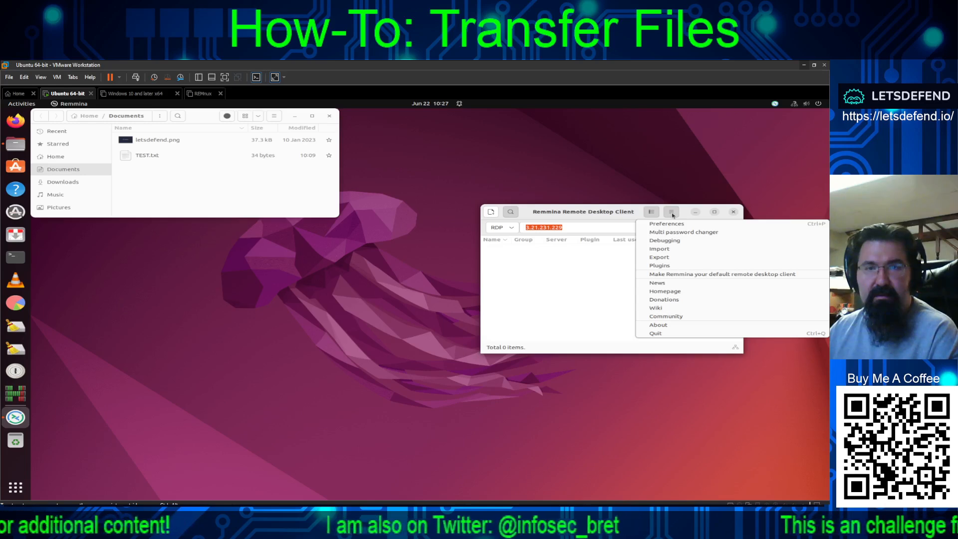
left_click(586, 295)
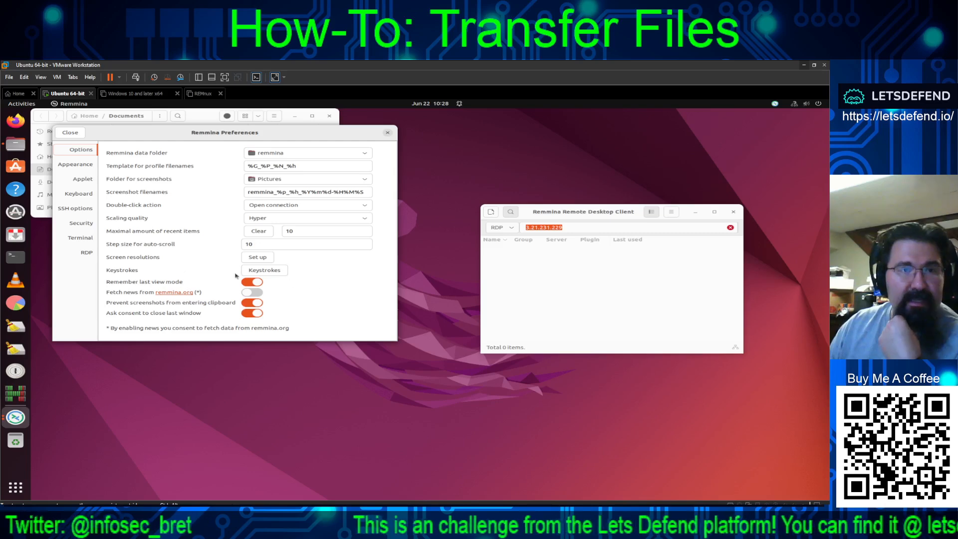
- Enlarge Preferences and review the RDP, terminal, security, SSH, shortcut and applet tabs
left_click(89, 254)
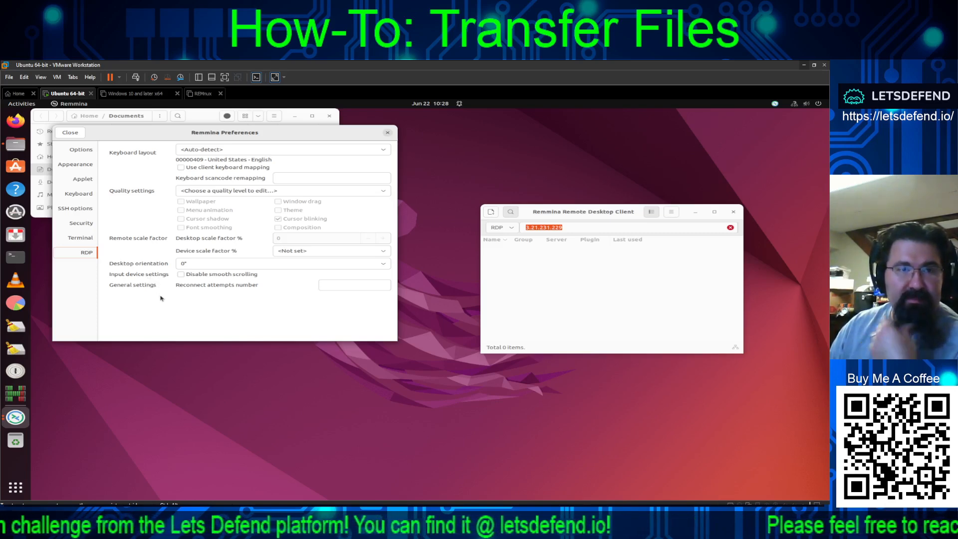
left_click(88, 237)
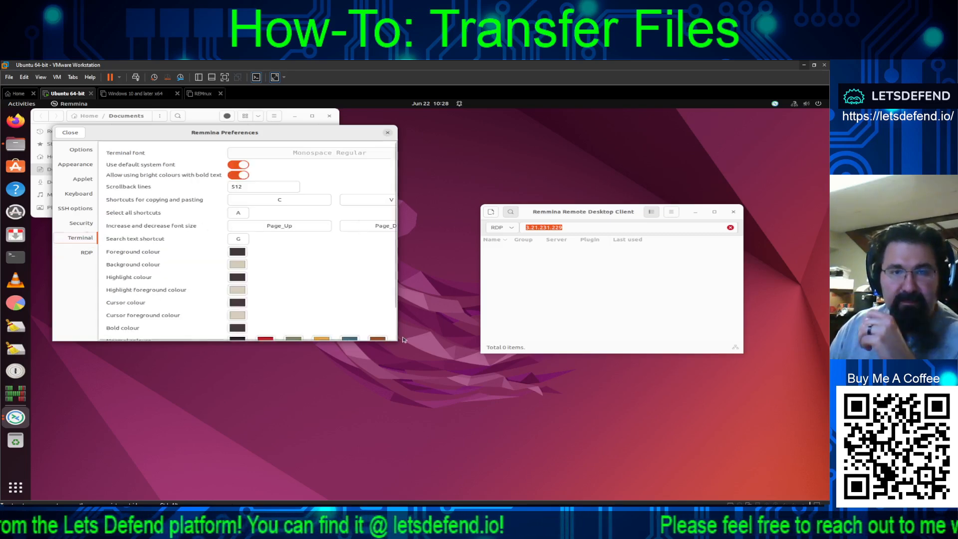
scroll(395, 342, "down", 2)
left_click_drag(398, 342, 567, 456)
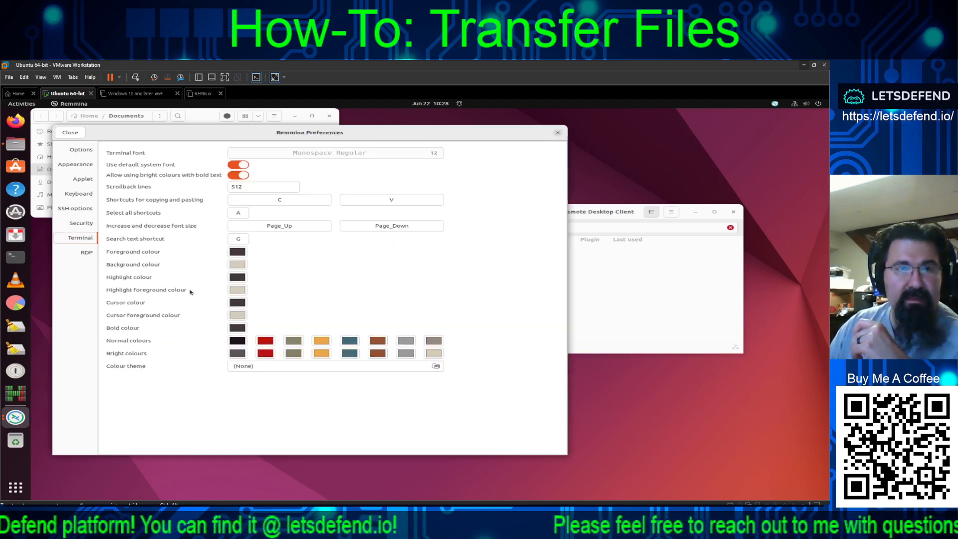
left_click(81, 224)
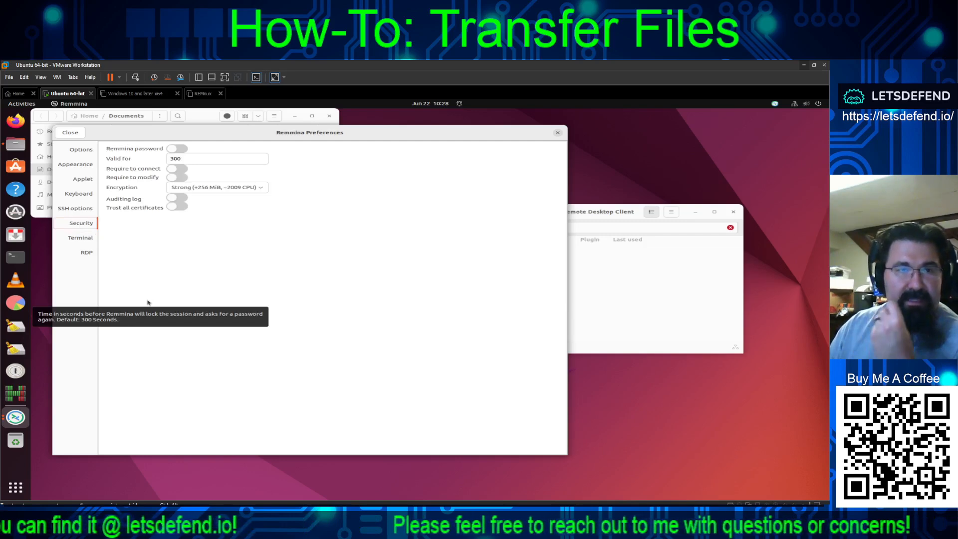
left_click(74, 208)
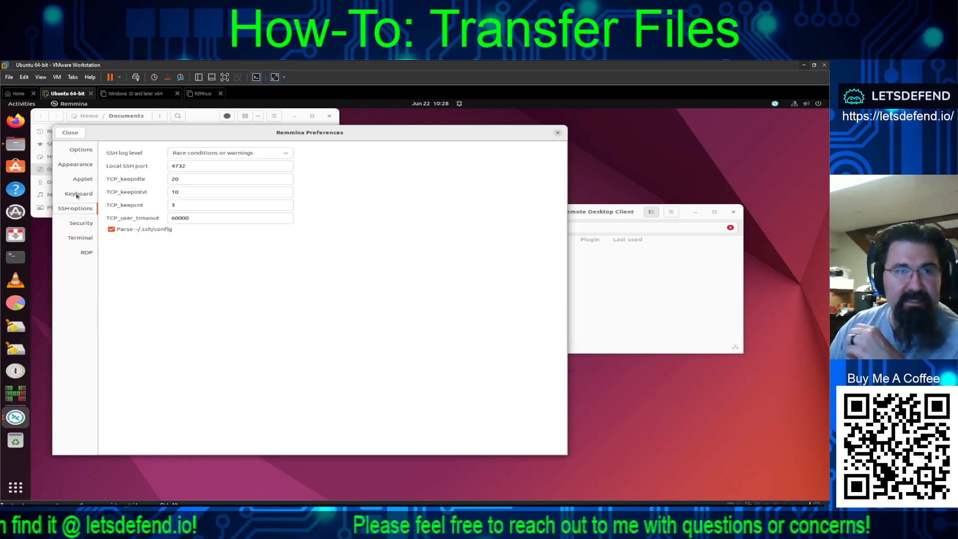
left_click(78, 193)
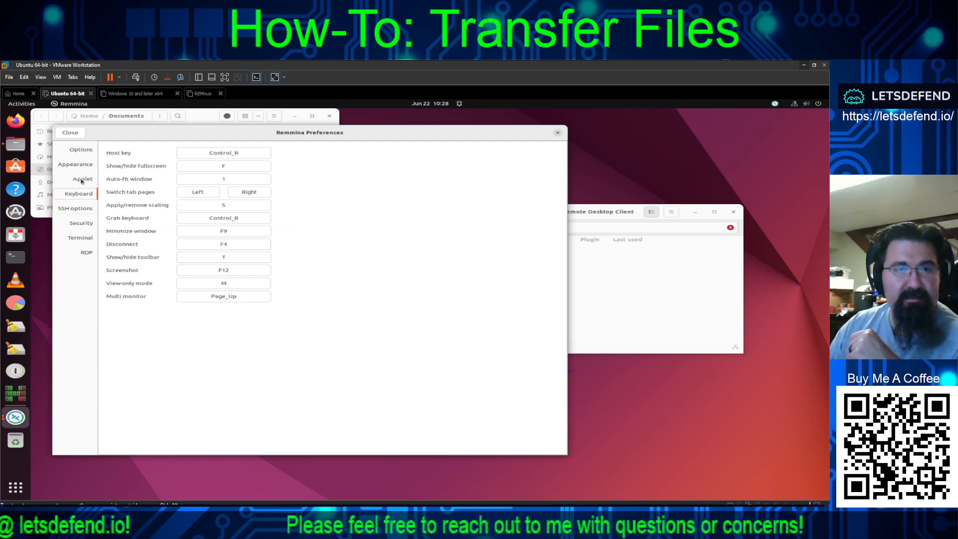
left_click(82, 179)
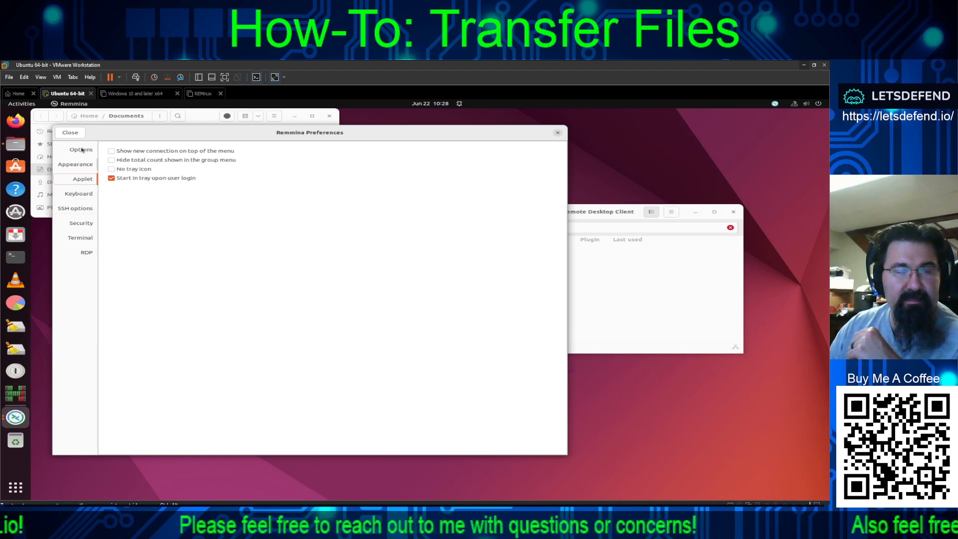
- Enable Prefer dark theme, disable screenshots entering the clipboard, and close Preferences
left_click(81, 161)
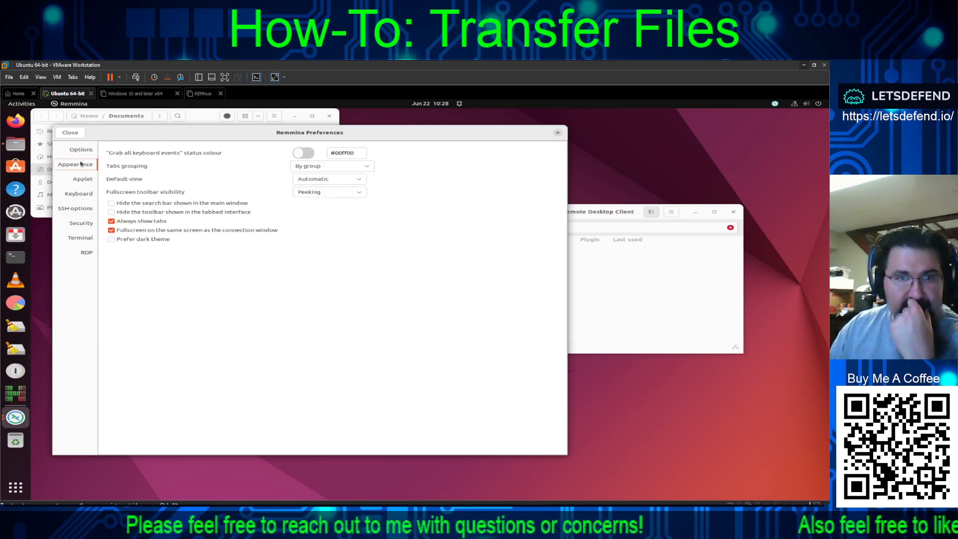
left_click(113, 242)
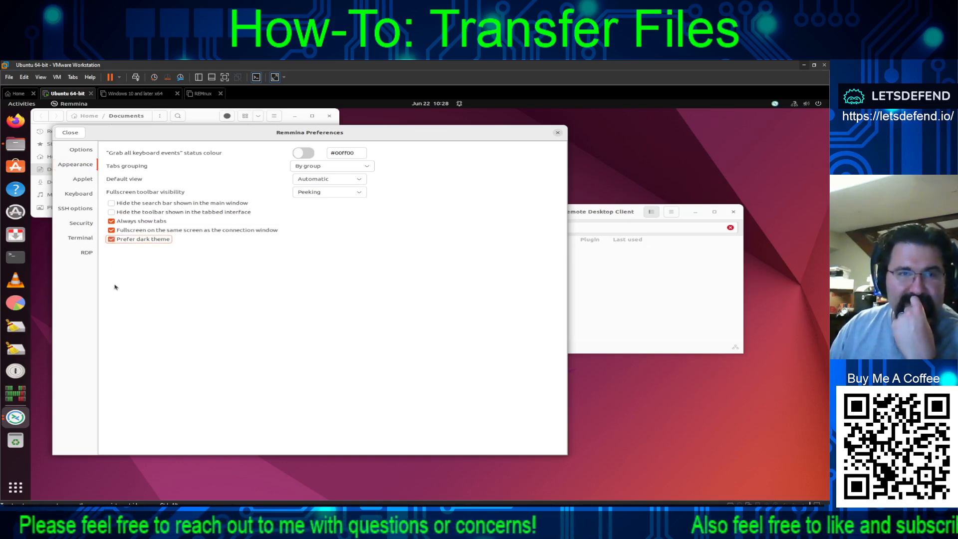
left_click(74, 151)
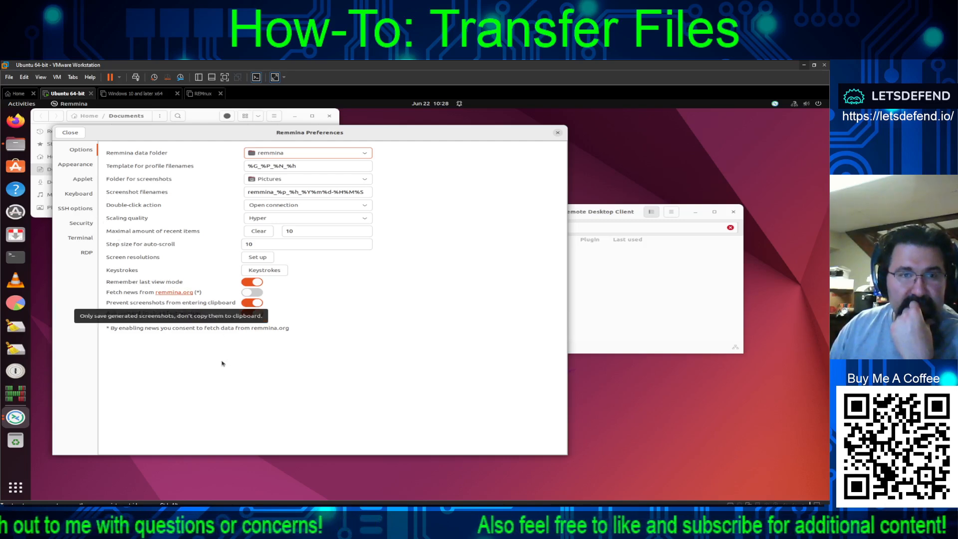
left_click(251, 303)
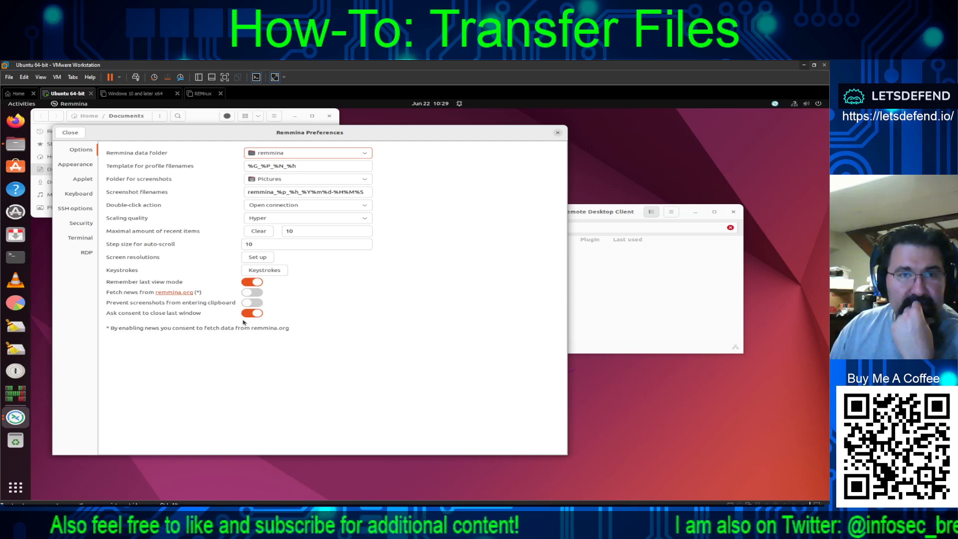
left_click(69, 133)
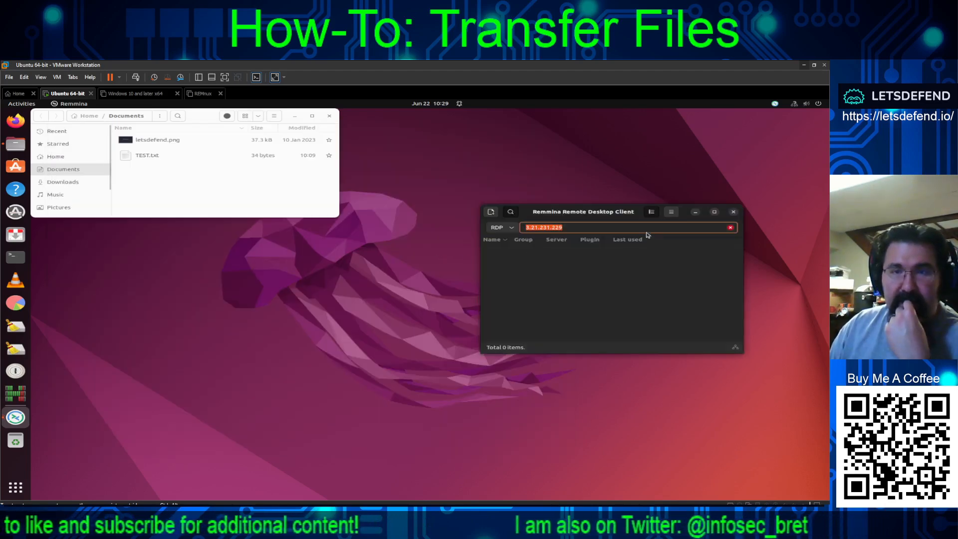
- Connect over RDP to 3.21.231.229 with the sandbox username and password, then enlarge the session window
left_click(609, 227)
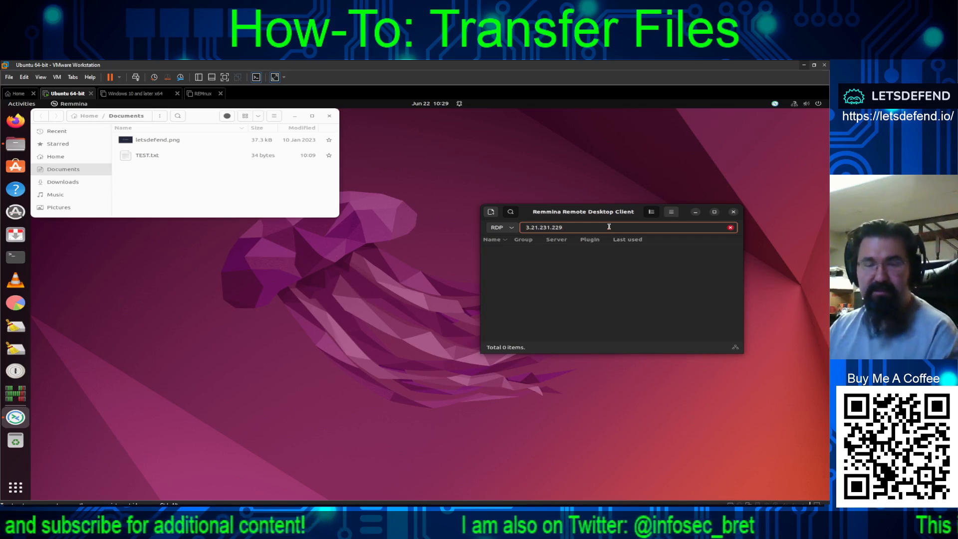
key("Return")
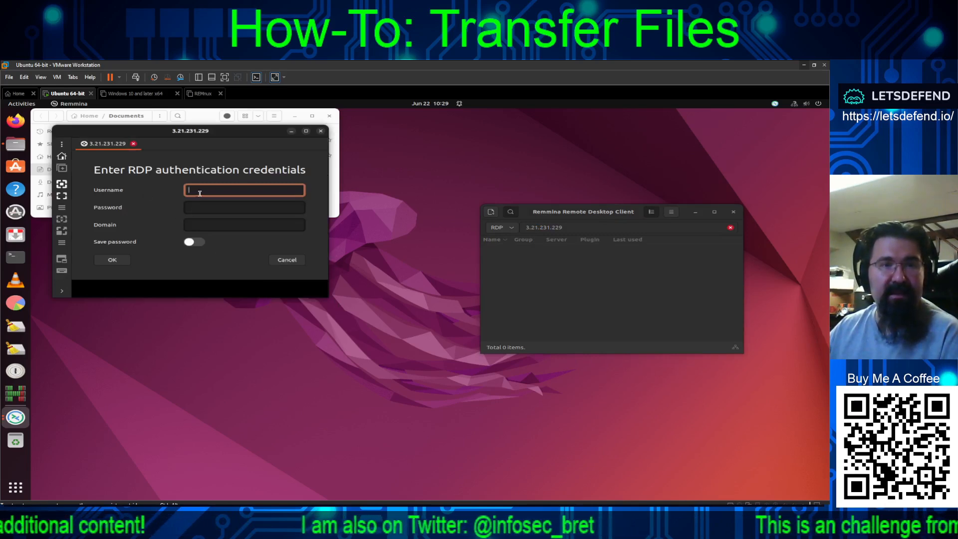
type("Le")
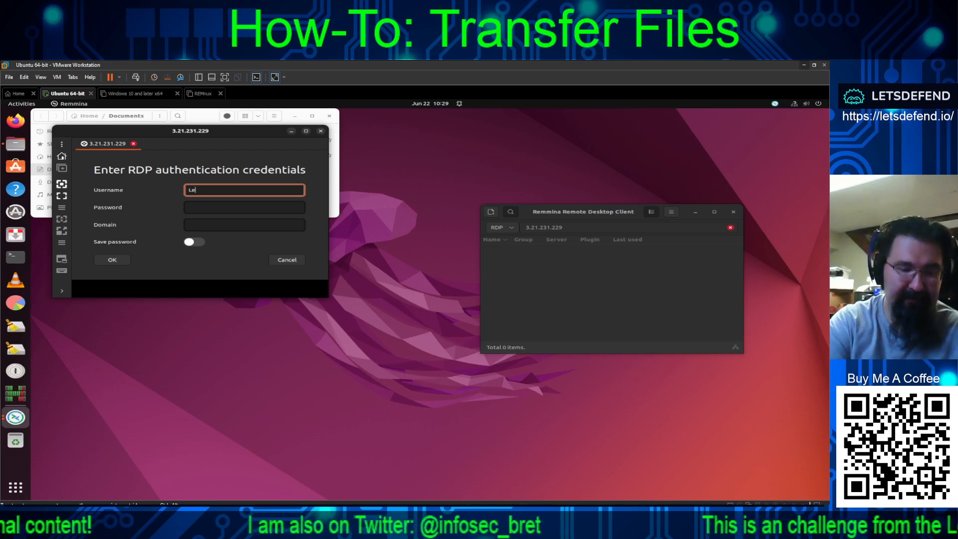
type("tsDefend")
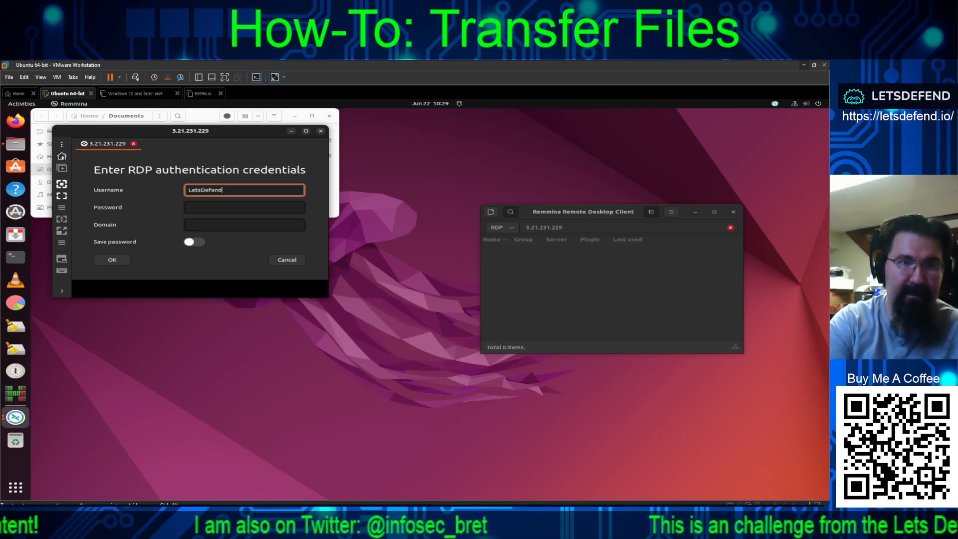
key("Tab")
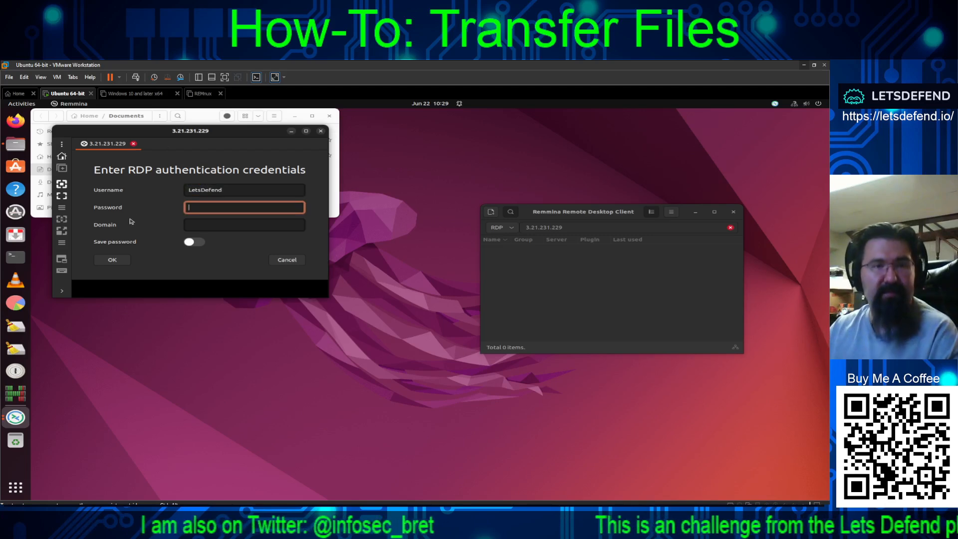
left_click(125, 261)
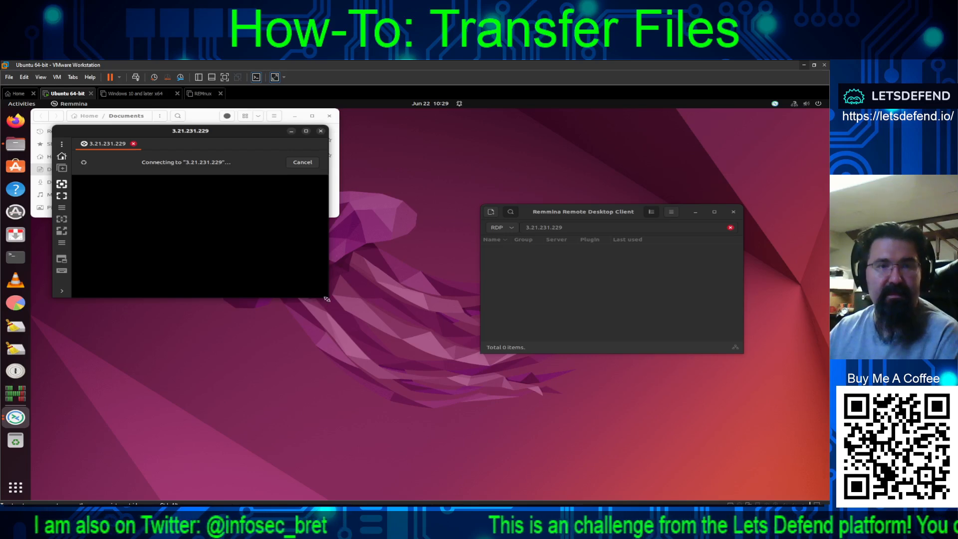
left_click_drag(327, 301, 812, 493)
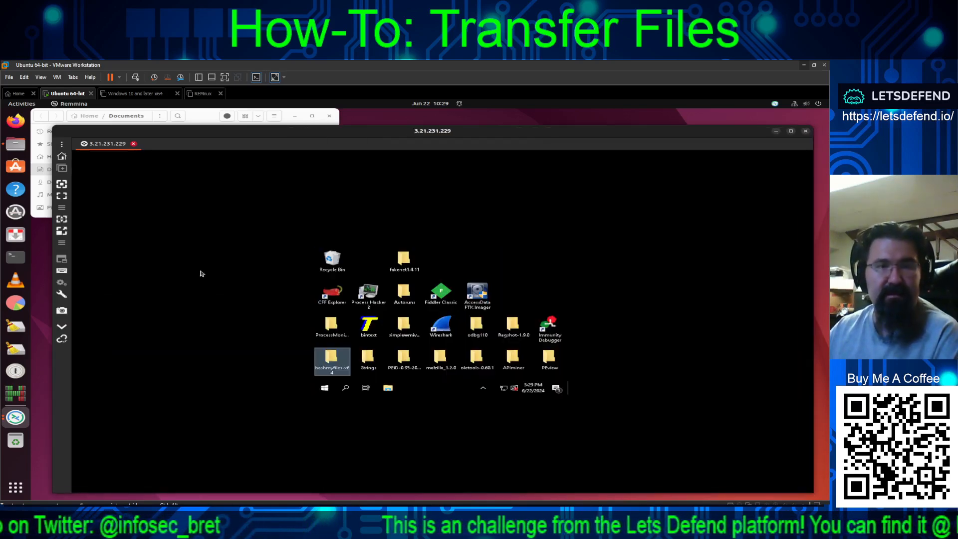
- Fit the remote desktop to the window and copy TEST.txt from Ubuntu's Documents folder
left_click(62, 225)
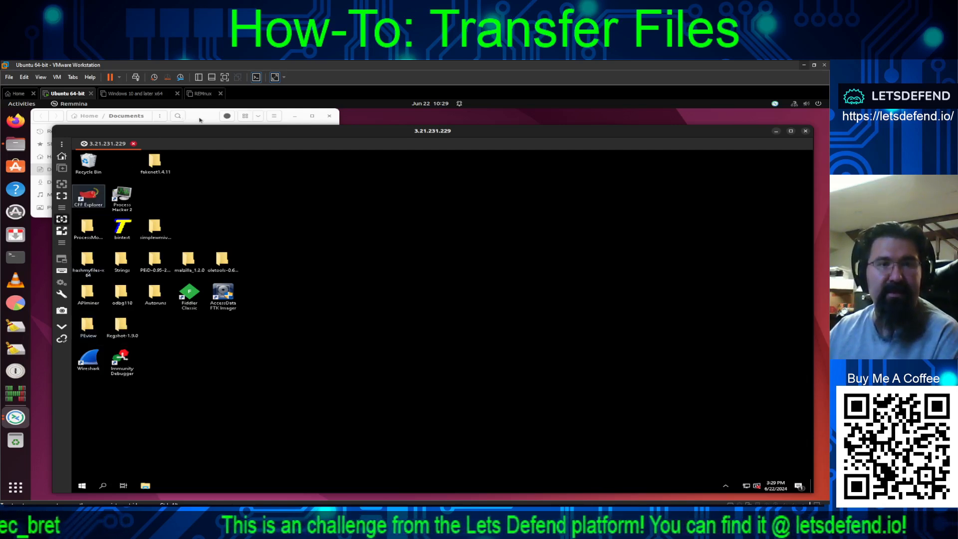
left_click(184, 118)
left_click(149, 156)
right_click(150, 158)
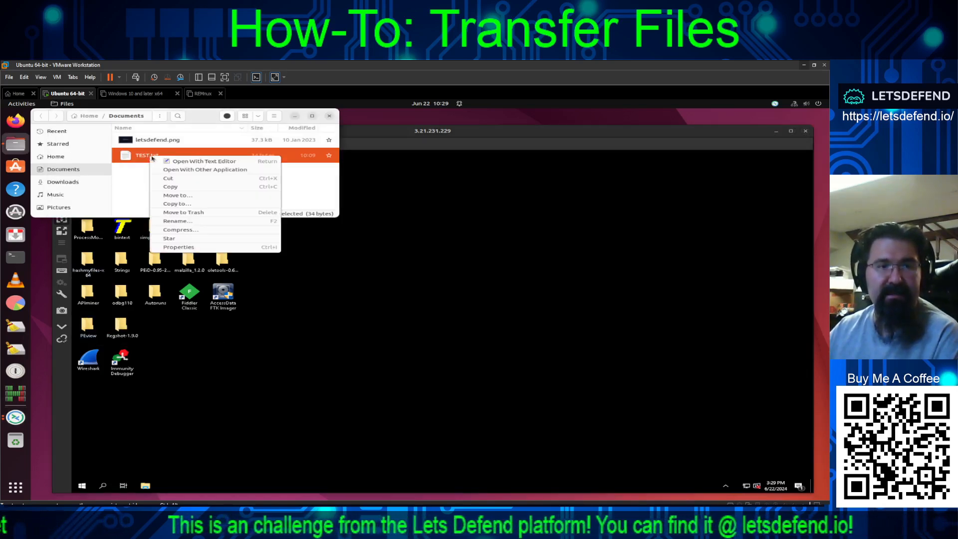
left_click(170, 191)
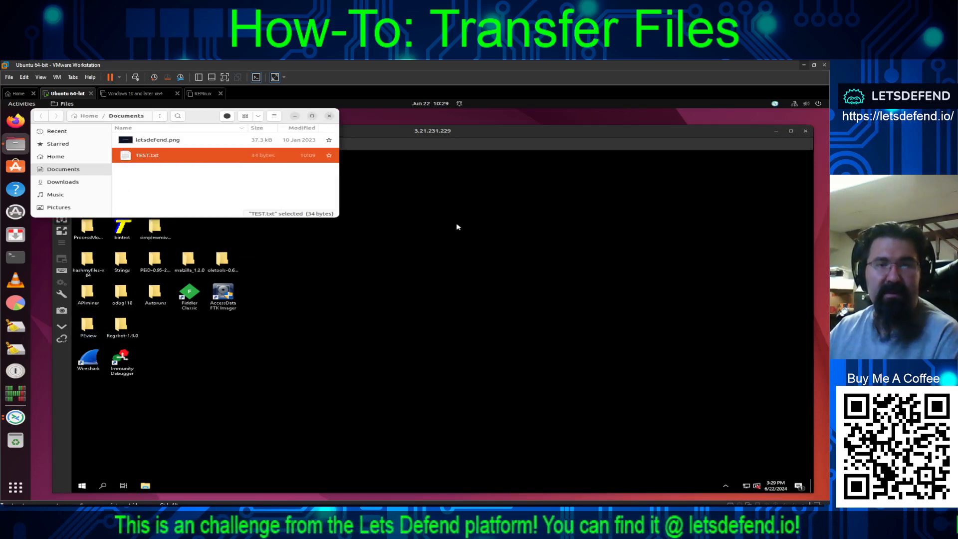
- Try pasting TEST.txt onto the remote Windows desktop, closing the menu without pasting
left_click(418, 217)
right_click(417, 218)
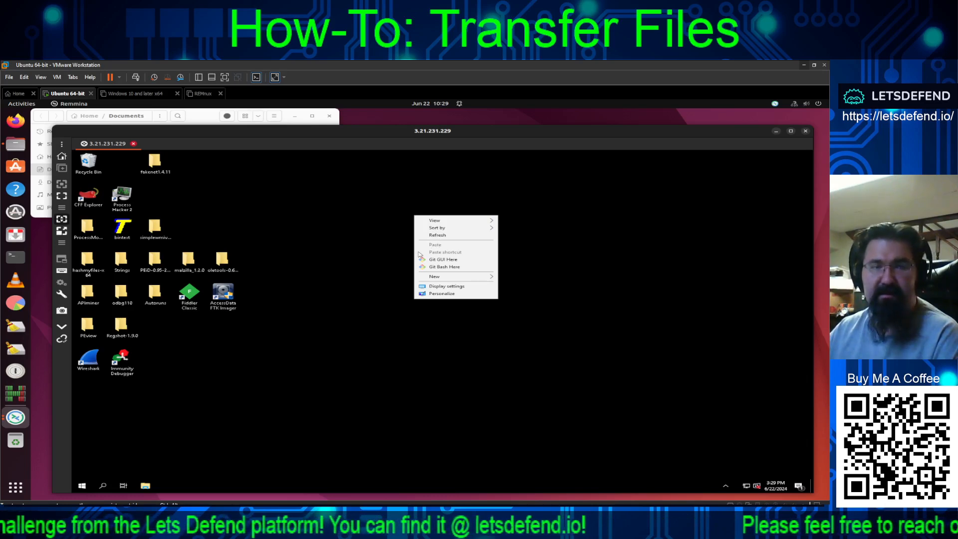
left_click(226, 387)
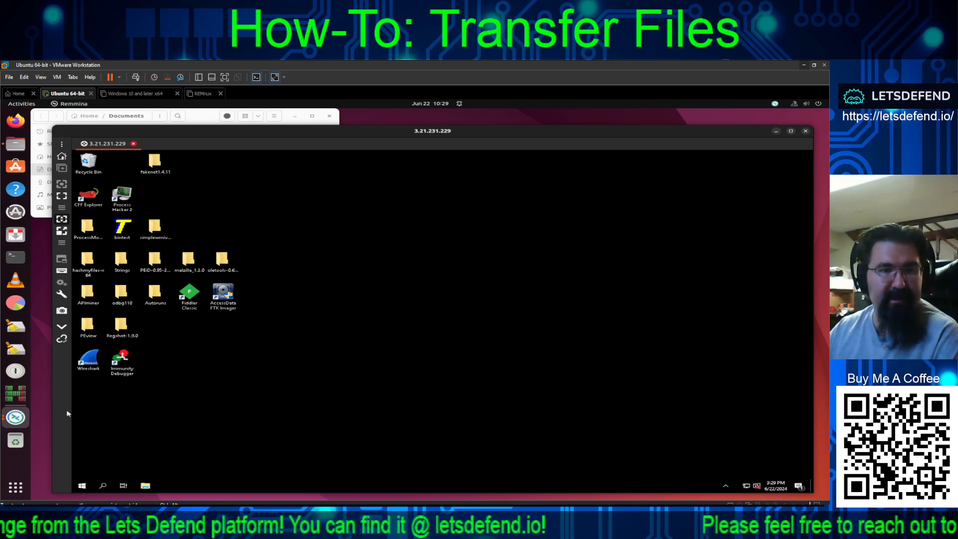
- Check the Remmina session Tools menu options, then close it
left_click(61, 296)
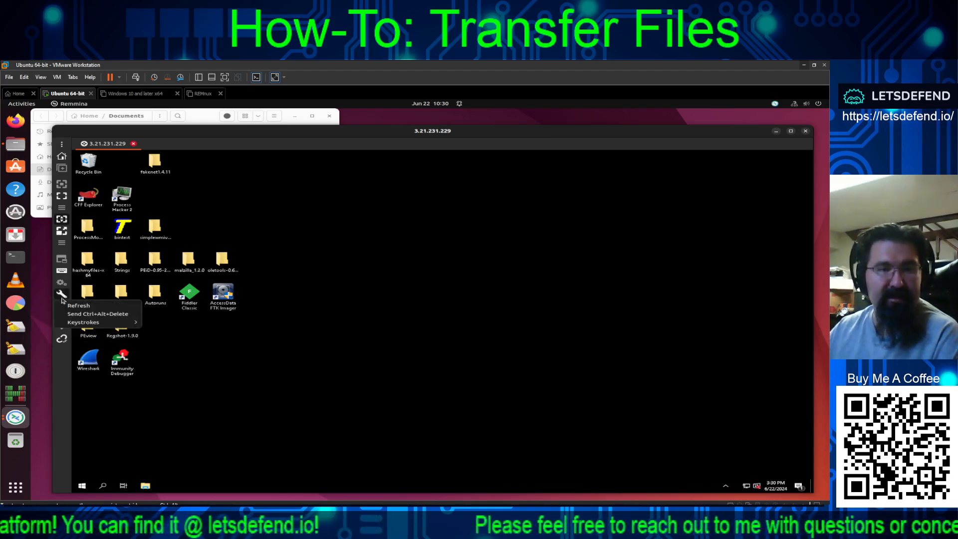
mouse_move(84, 324)
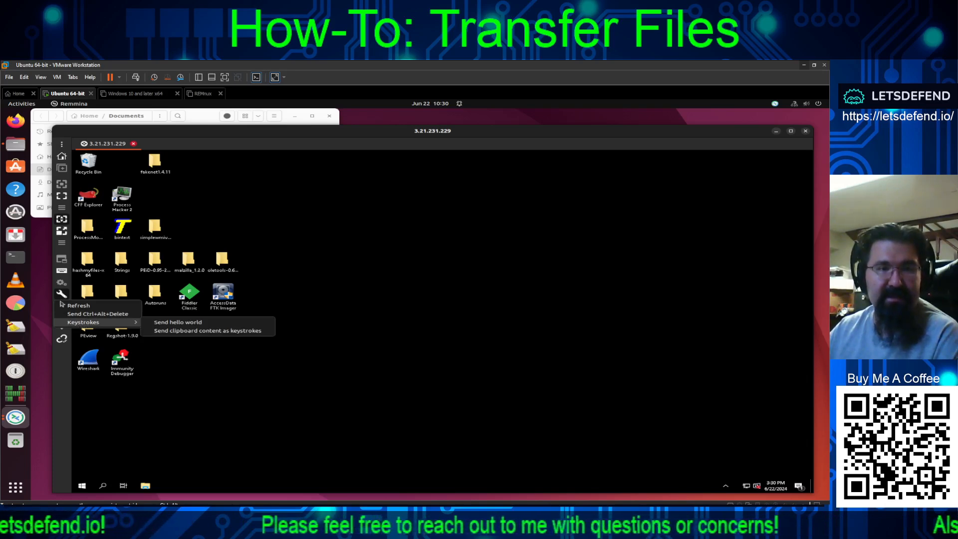
left_click(63, 264)
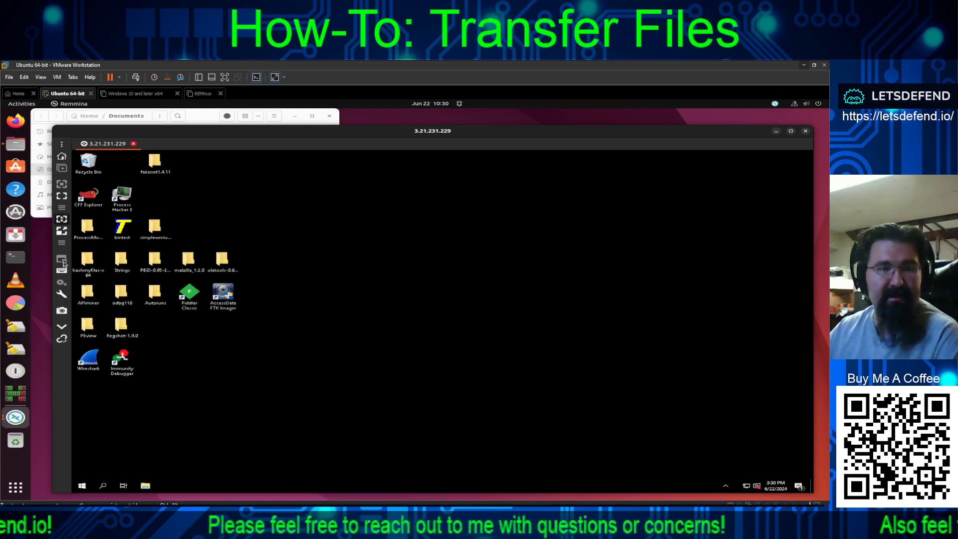